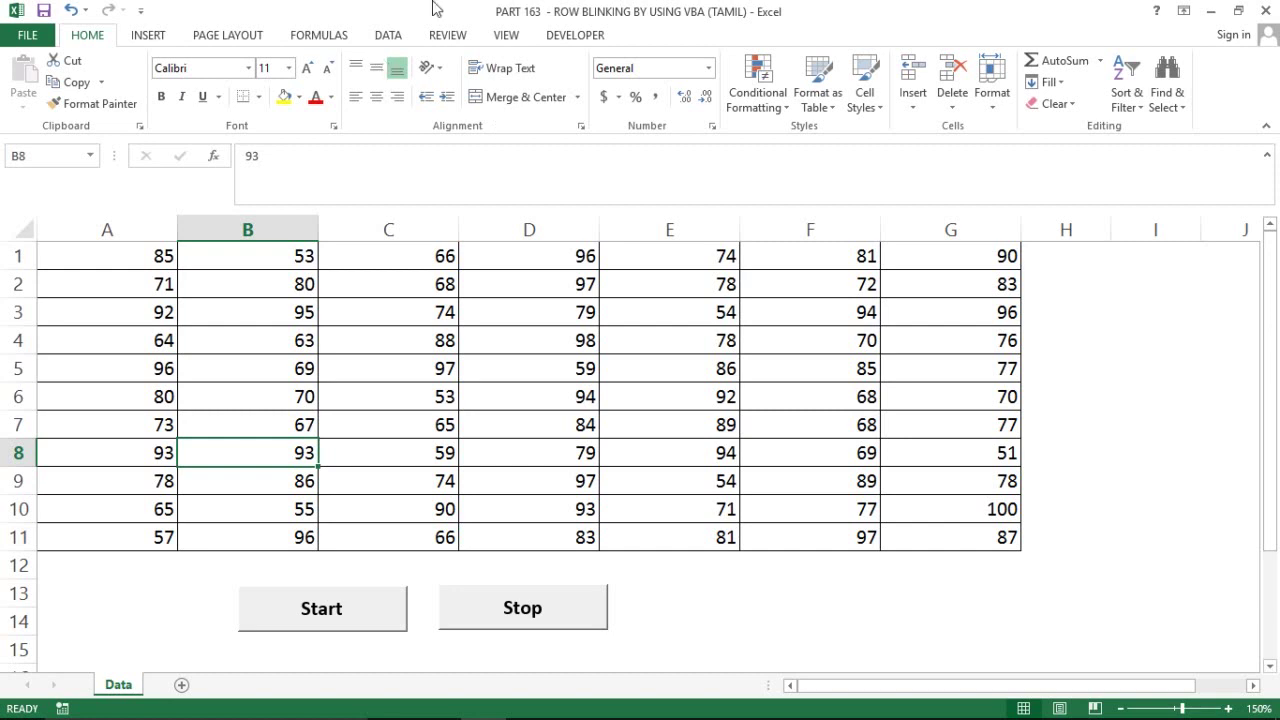
Select the A1:G11 number grid from A1 to show the data, then deselect it
click(110, 255)
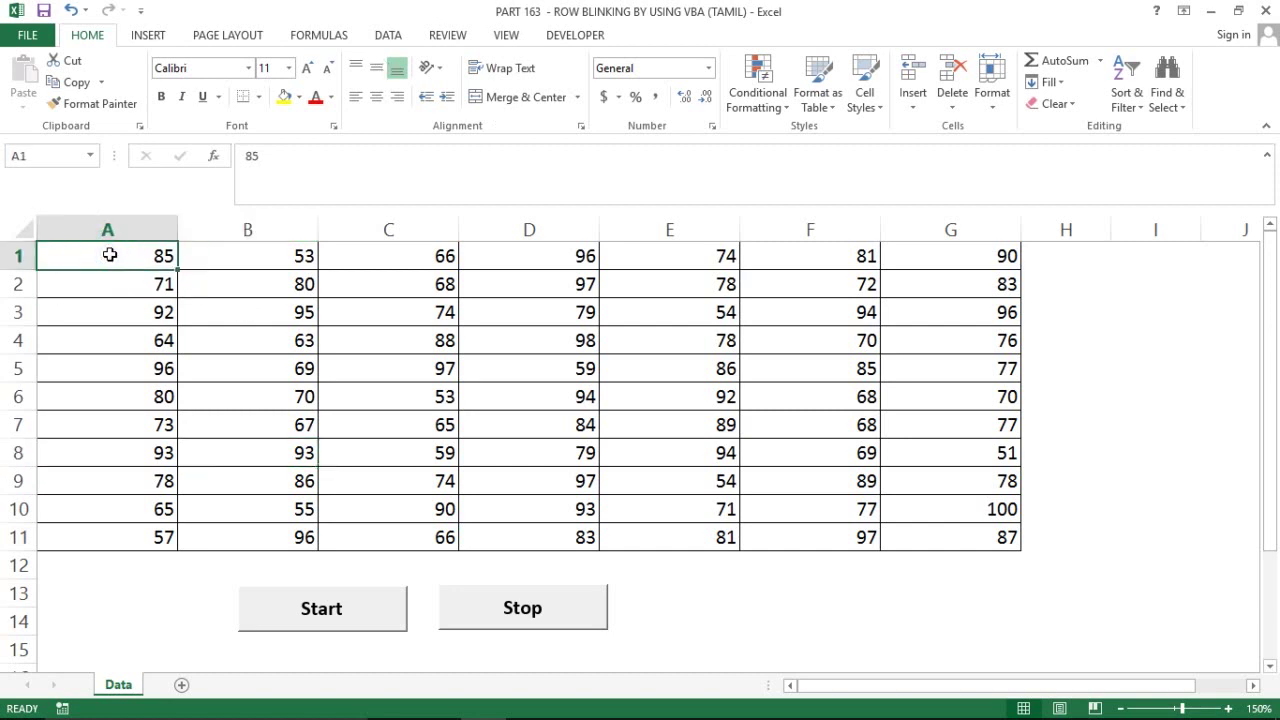
key(ctrl+shift+Down)
key(ctrl+shift+Right)
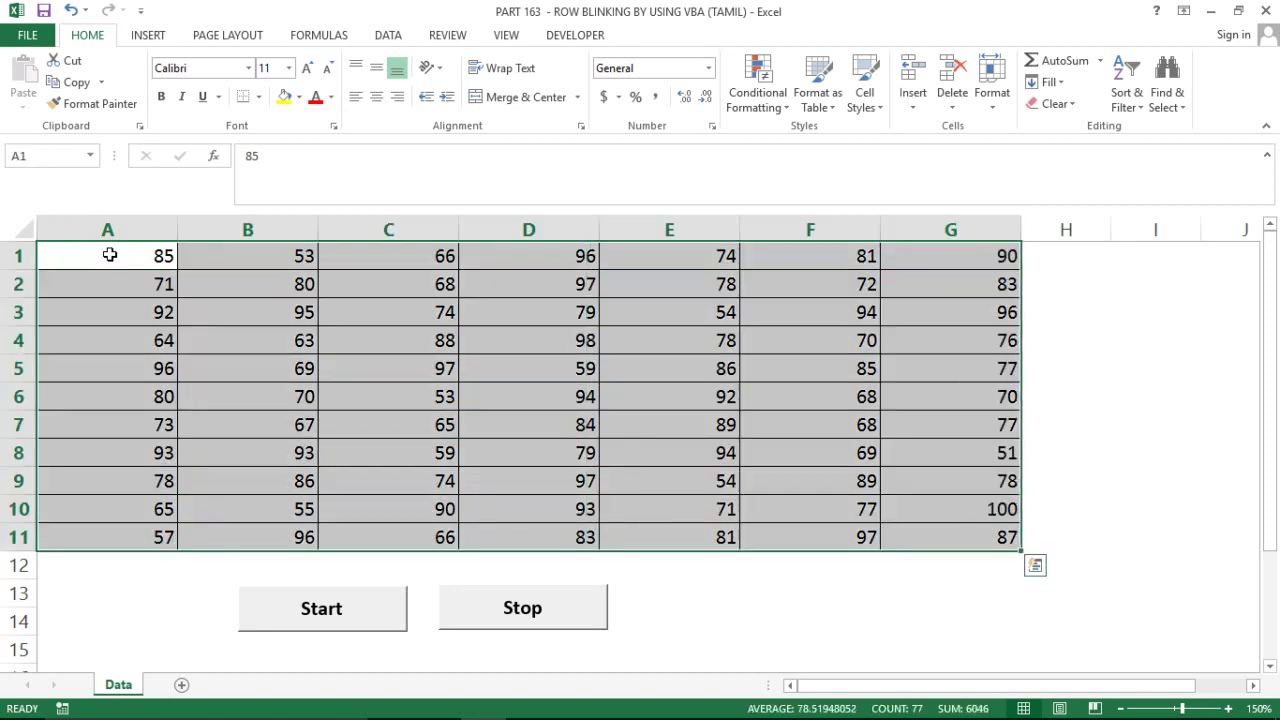
click(389, 431)
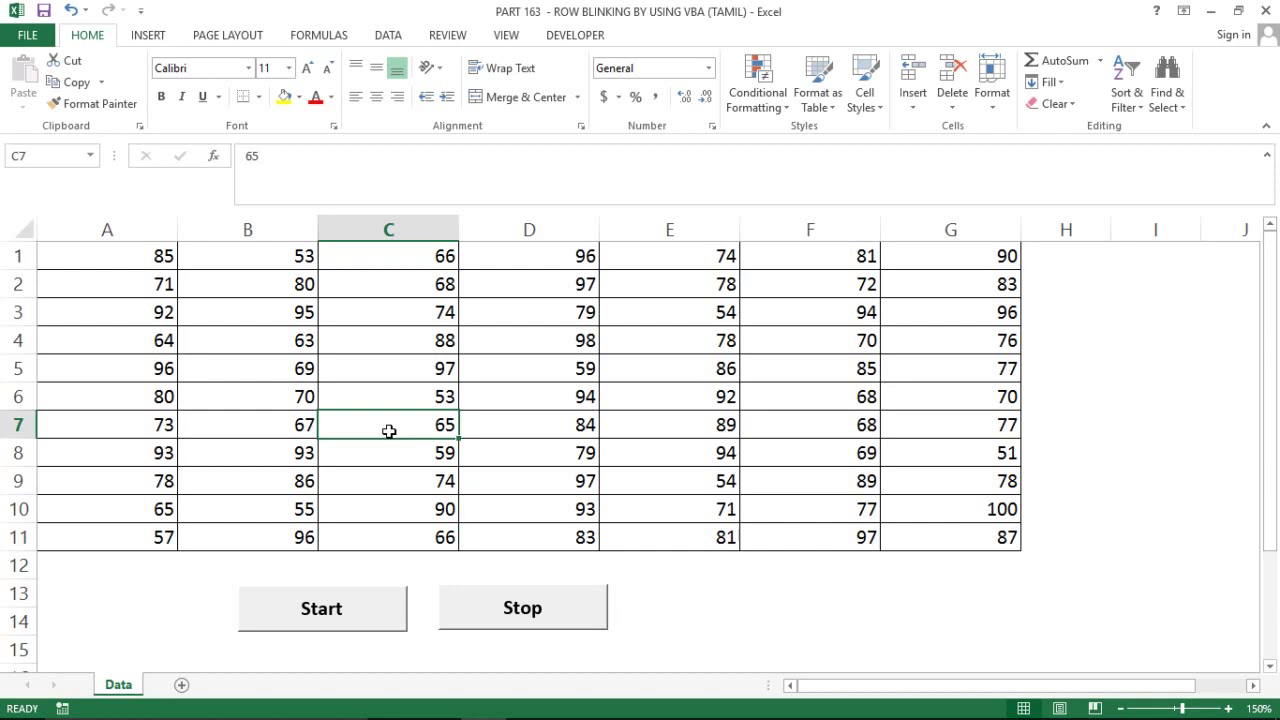
Point out cells D7 and C7 while explaining the values
click(552, 423)
click(413, 428)
click(524, 417)
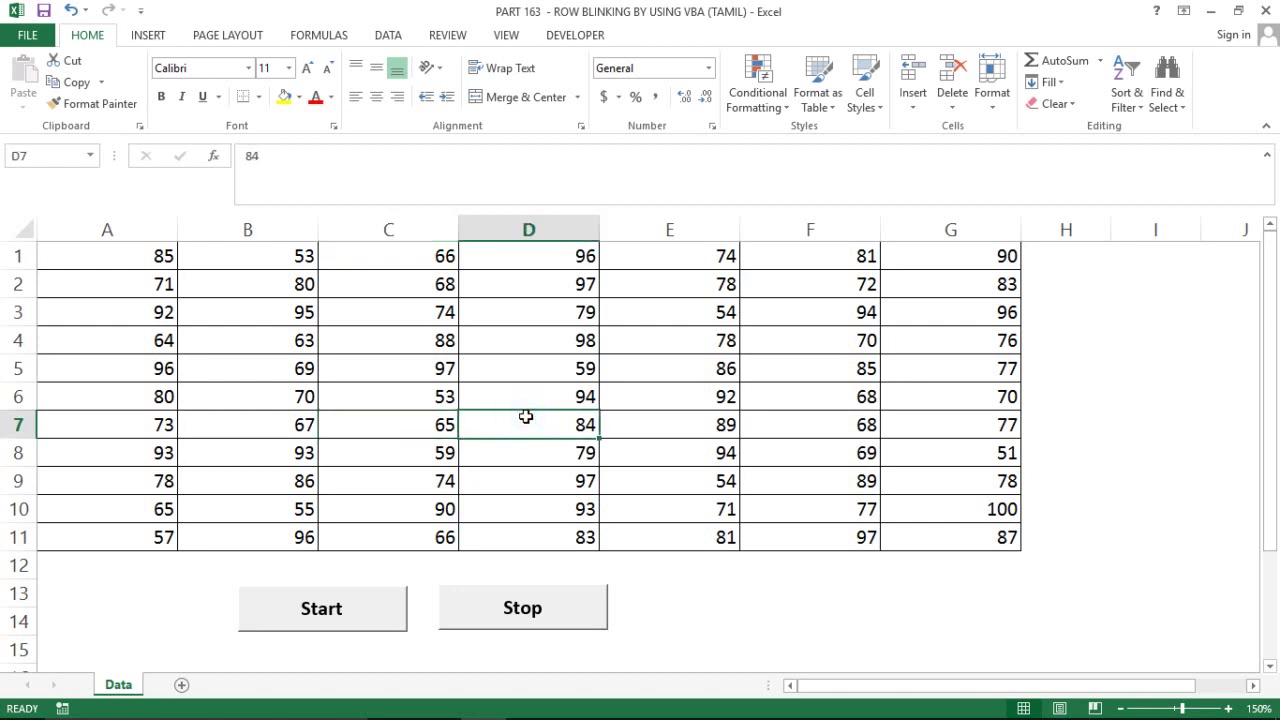
Reselect the A1:G11 data block starting from A1, then clear the selection
click(352, 380)
key(Up)
key(Up)
key(Up)
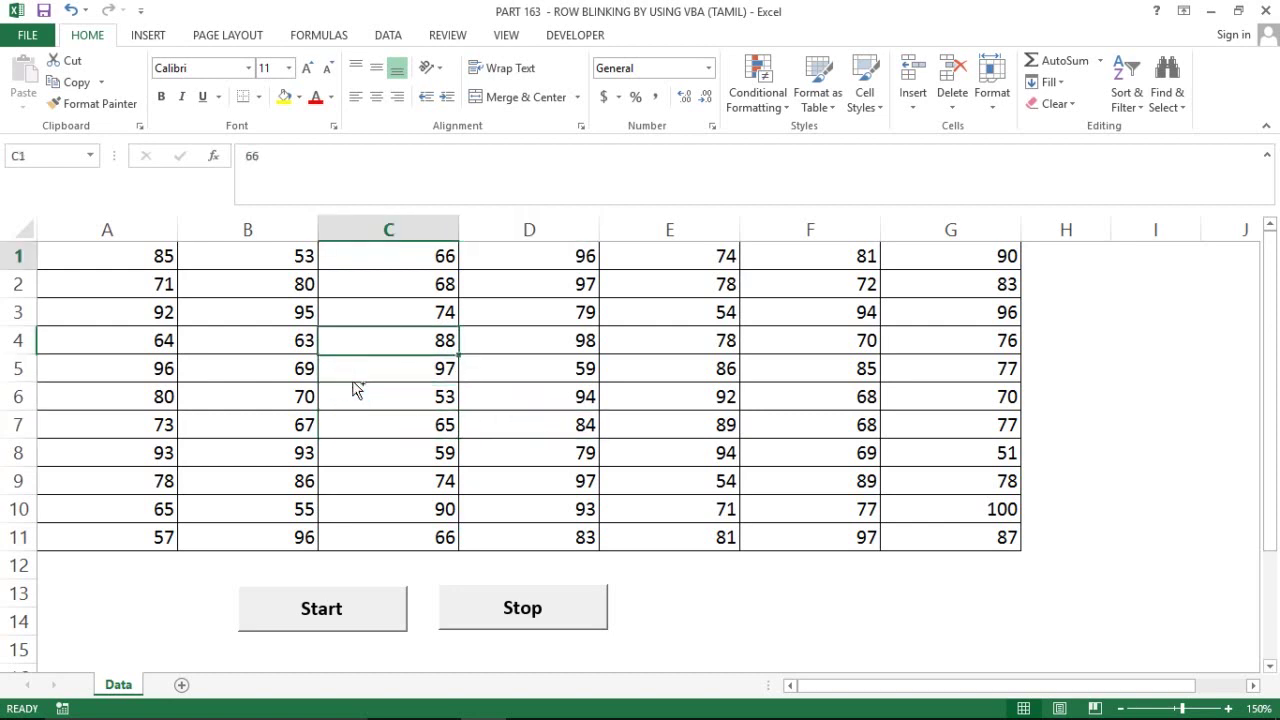
key(Left)
key(Left)
key(ctrl+shift+Down)
key(ctrl+shift+Right)
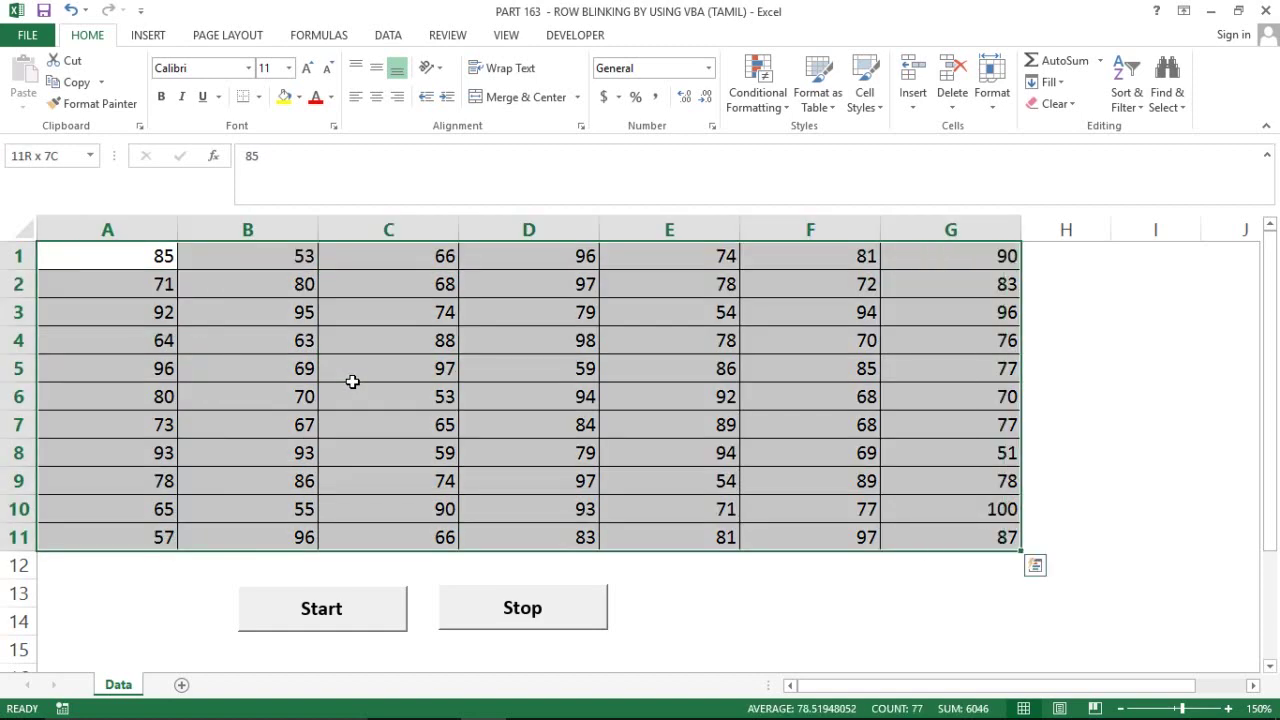
key(Up)
key(Down)
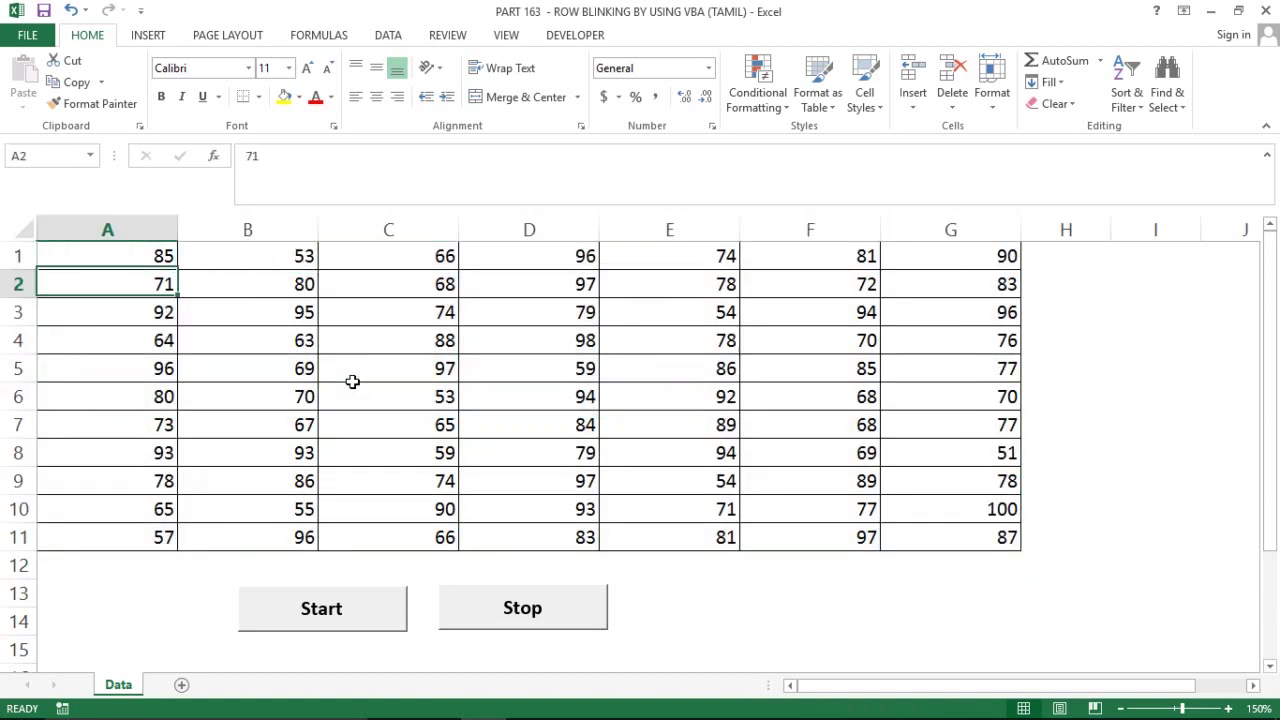
key(Up)
key(ctrl+shift+Down)
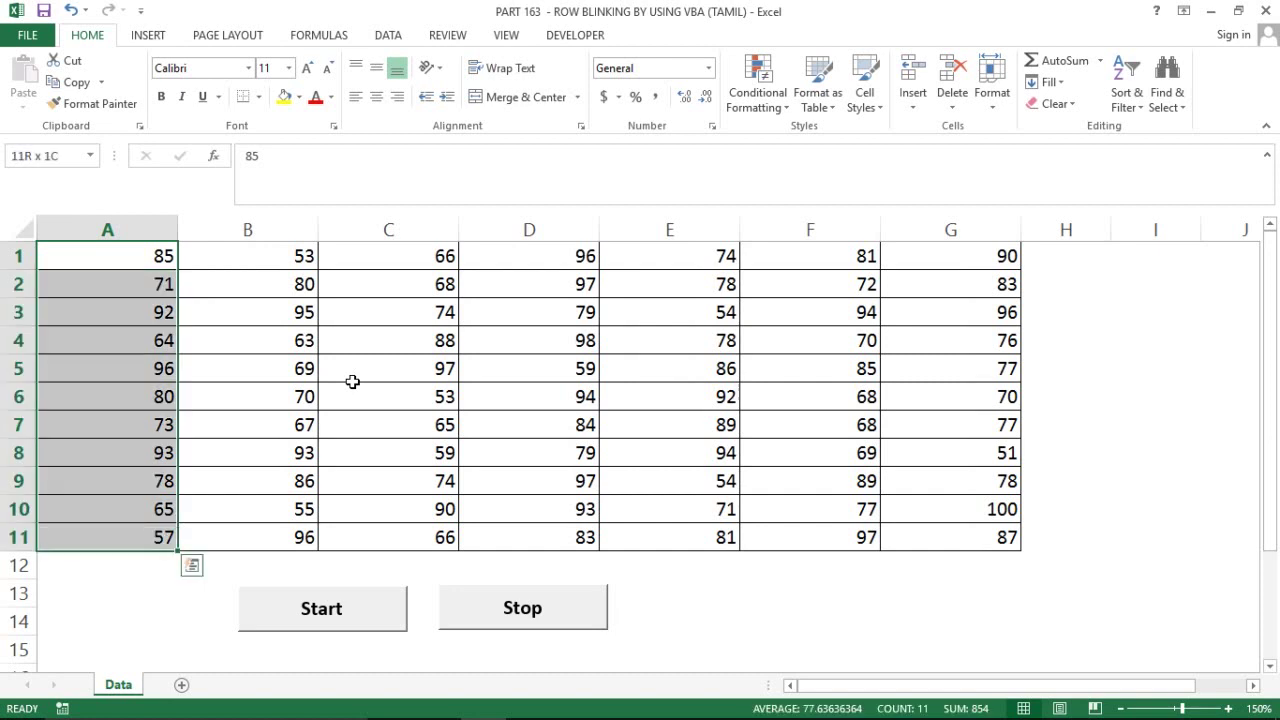
key(ctrl+shift+Right)
click(557, 414)
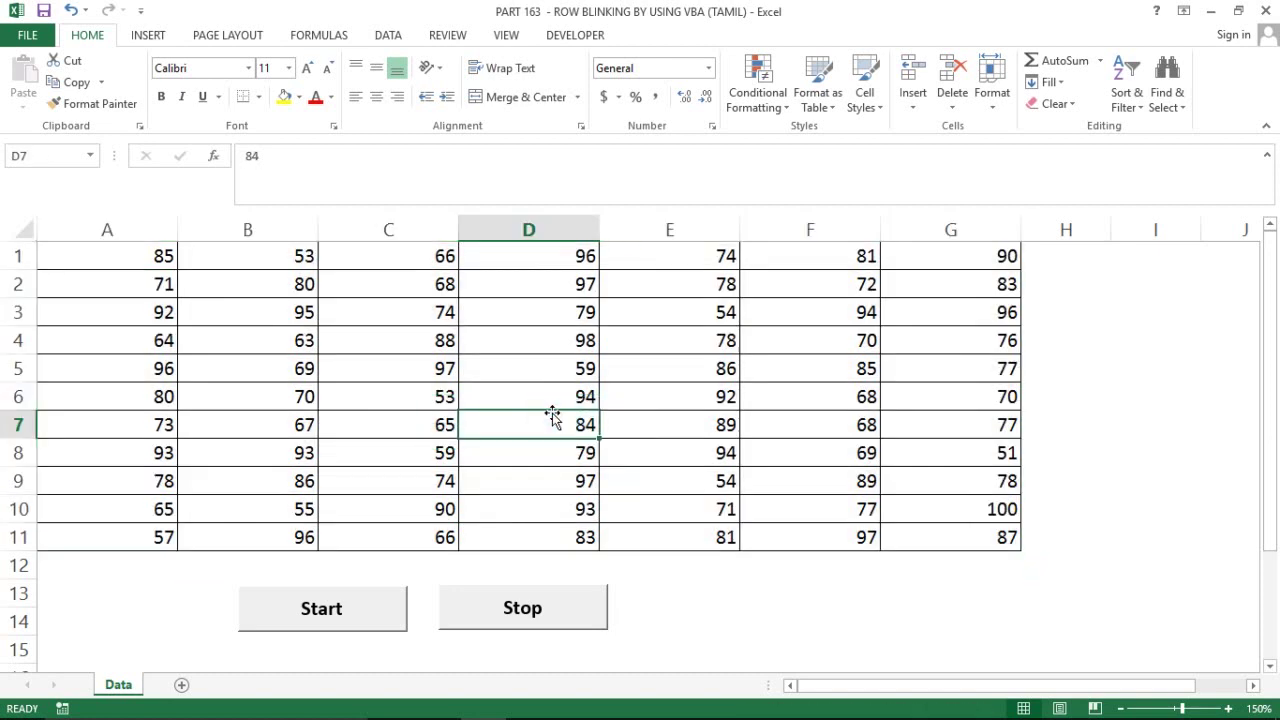
Run the Start button so the minimum value's row blinks green
click(306, 556)
click(363, 473)
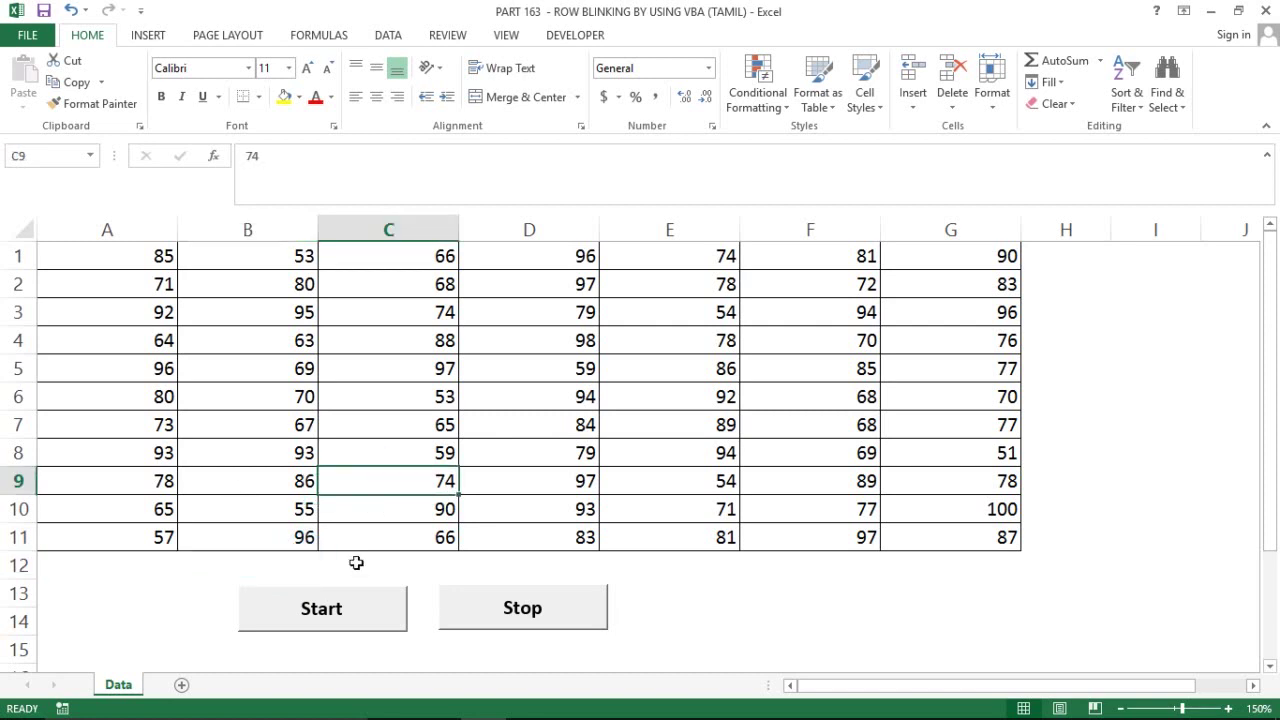
click(218, 576)
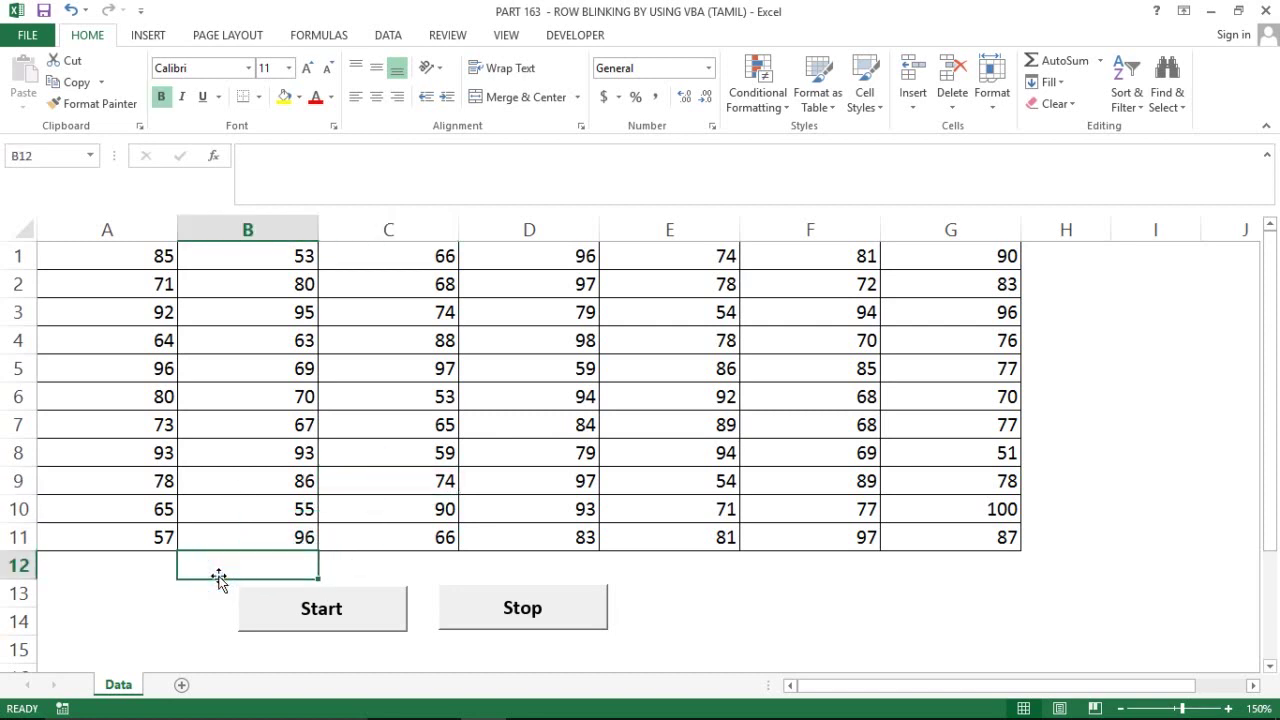
click(332, 612)
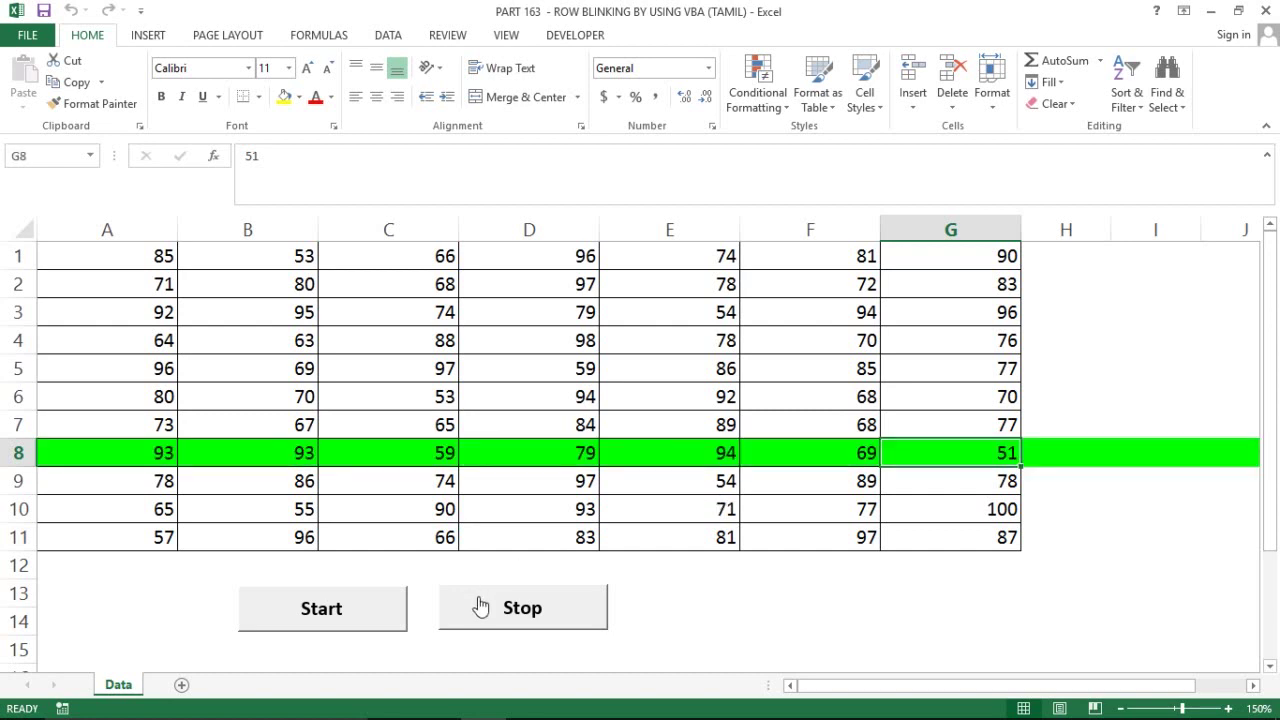
Press Stop so row 8, holding the minimum 51, loses its green fill
click(509, 606)
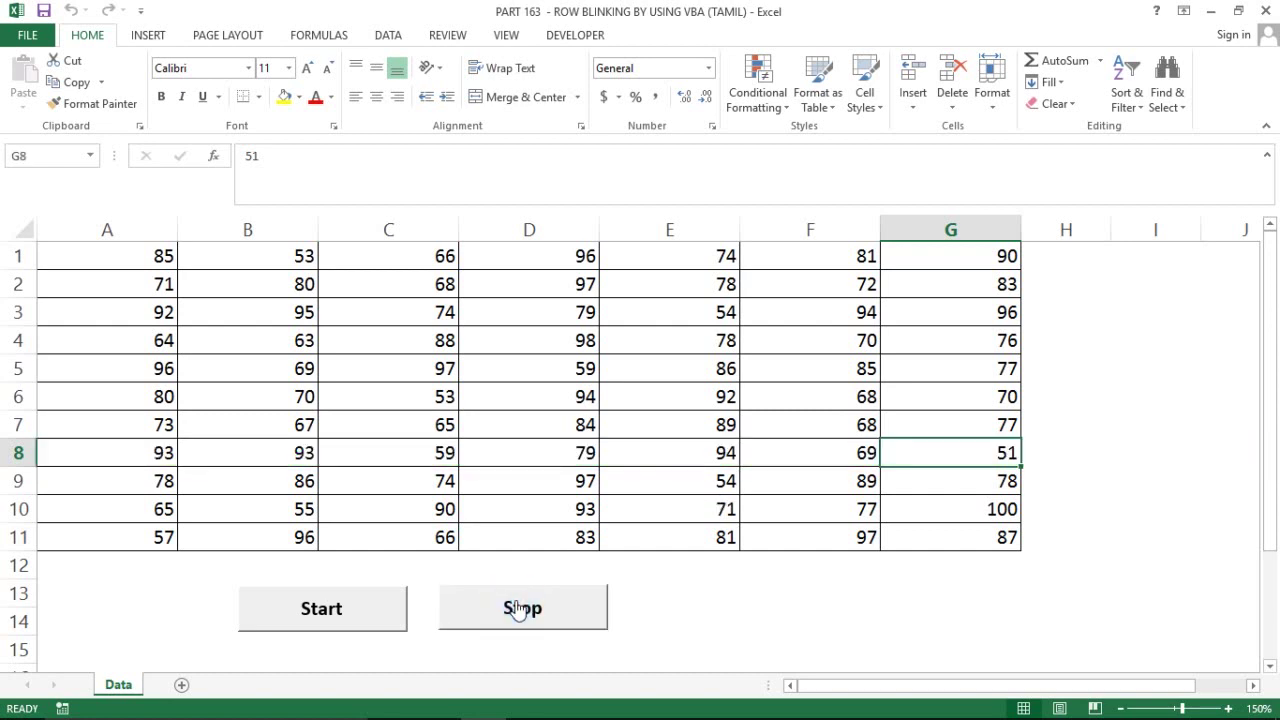
Change B3 to 45, then start and stop the blinking highlight
click(300, 312)
text(4)
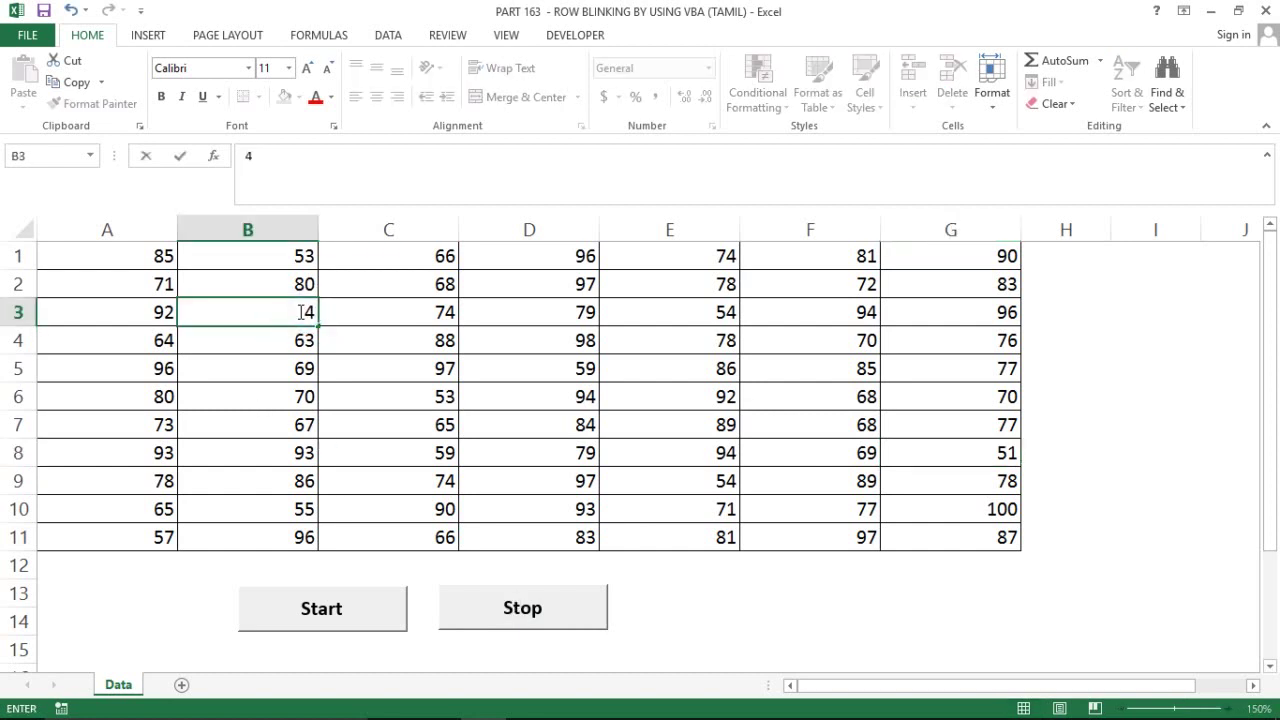
text(5)
key(Return)
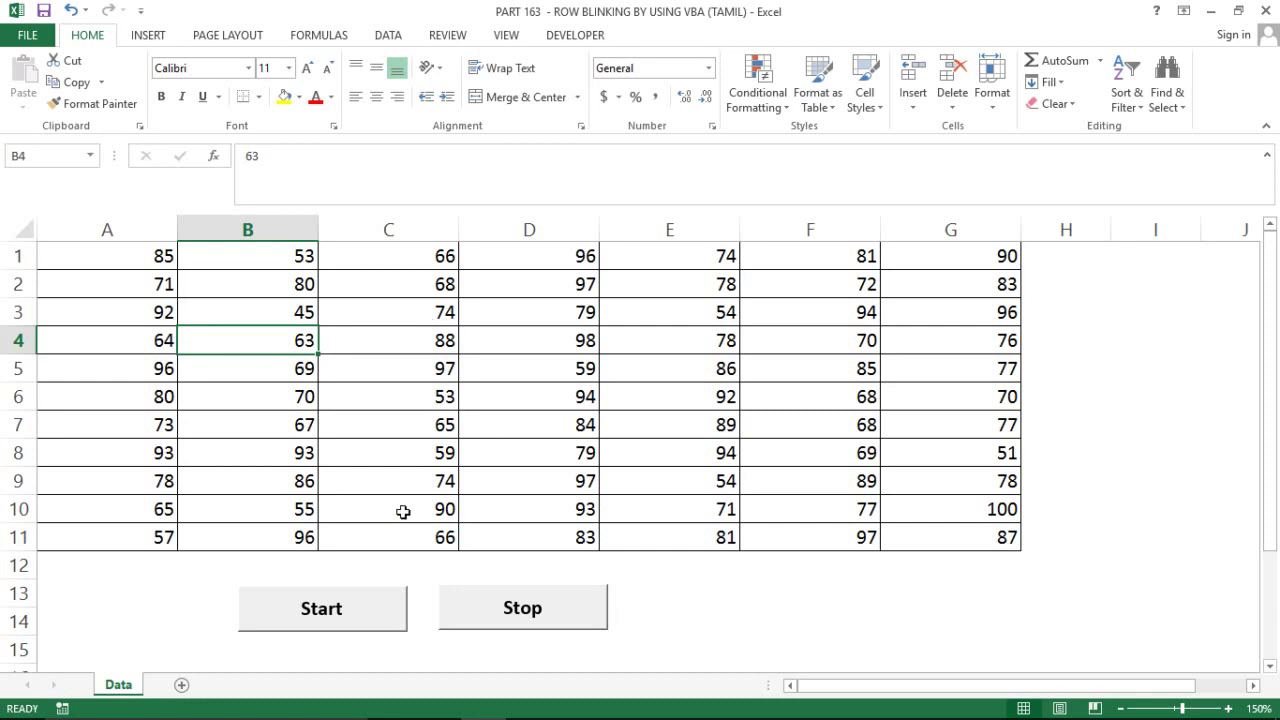
click(134, 622)
click(313, 622)
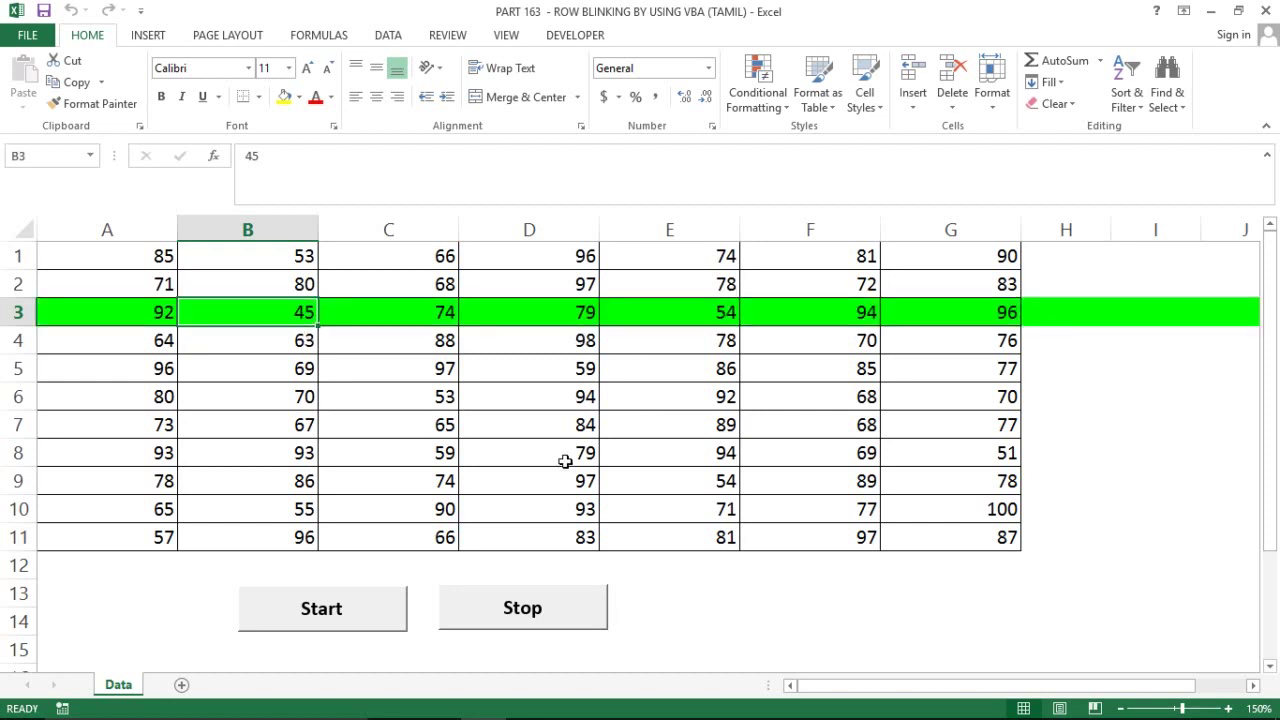
click(518, 612)
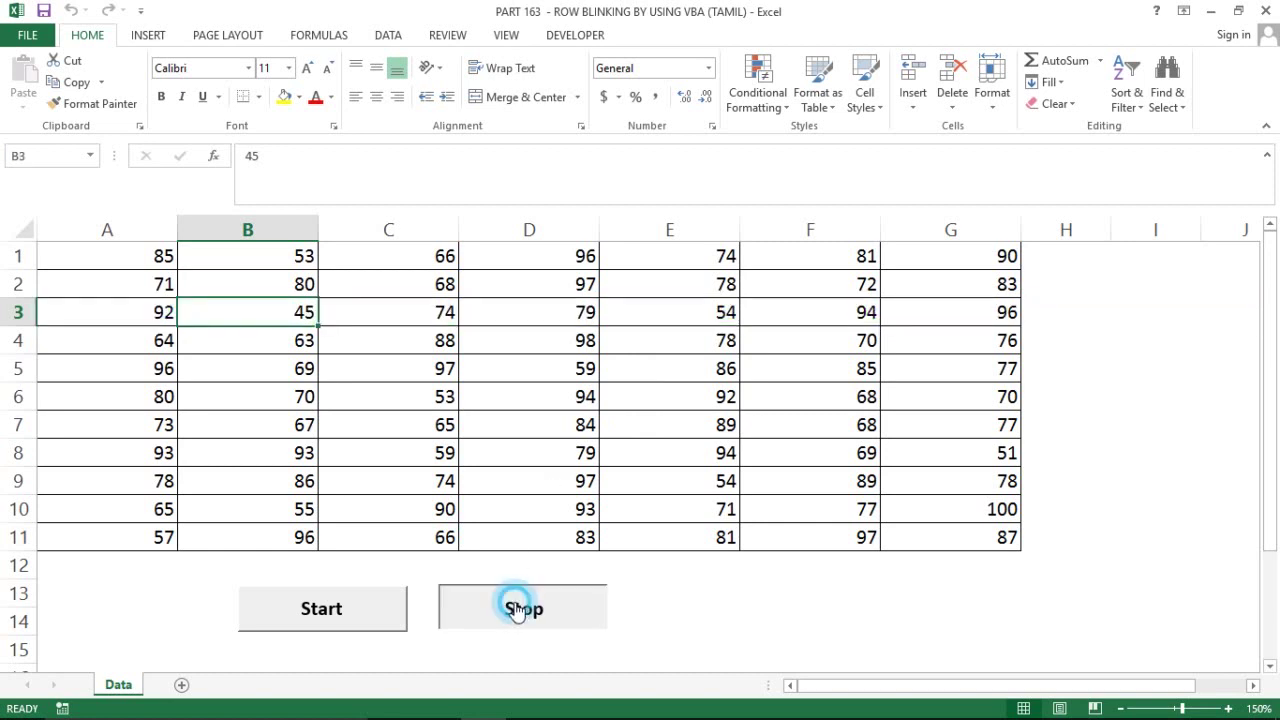
Enter 40 in A9 and restart the blinking on the new minimum's row
click(245, 418)
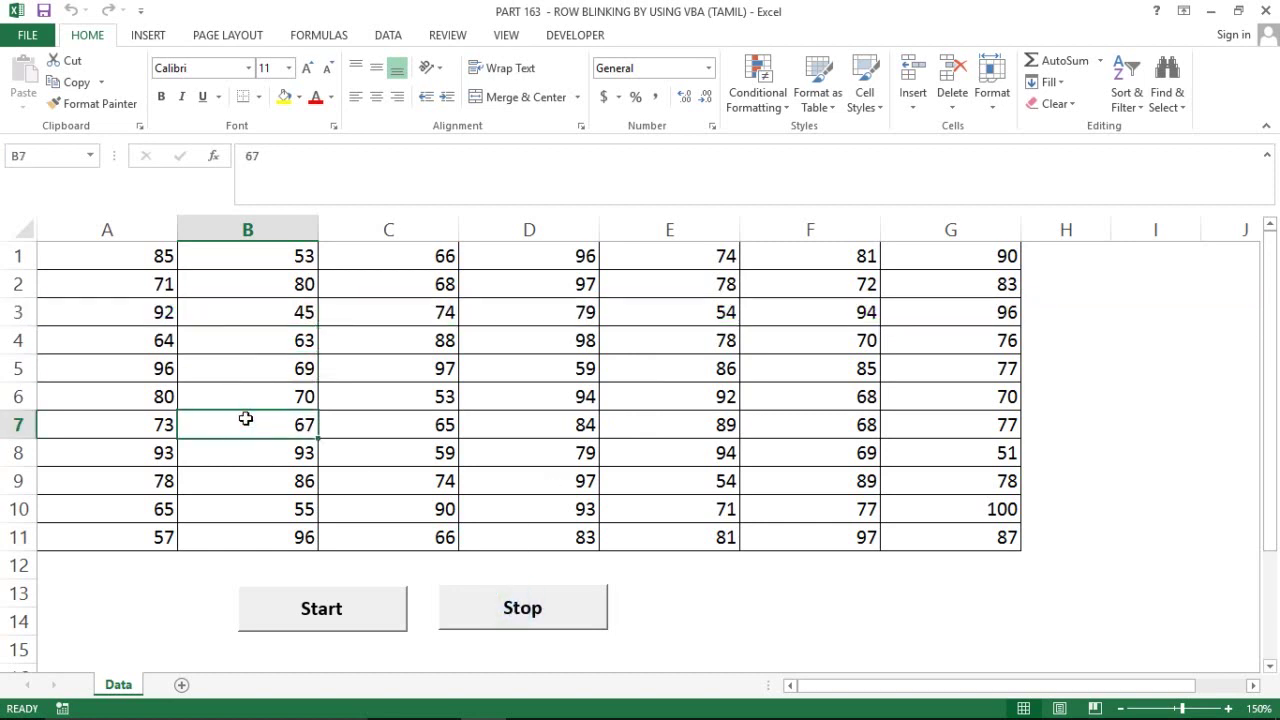
click(162, 479)
text(40)
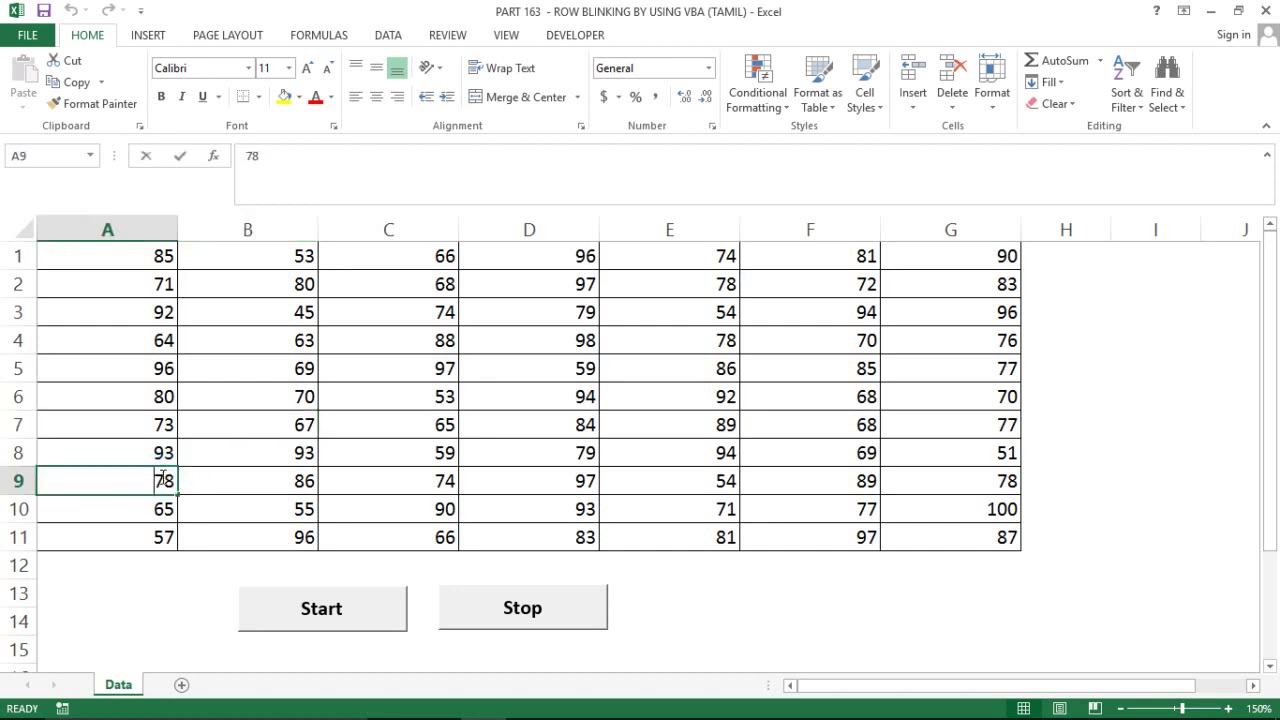
key(Return)
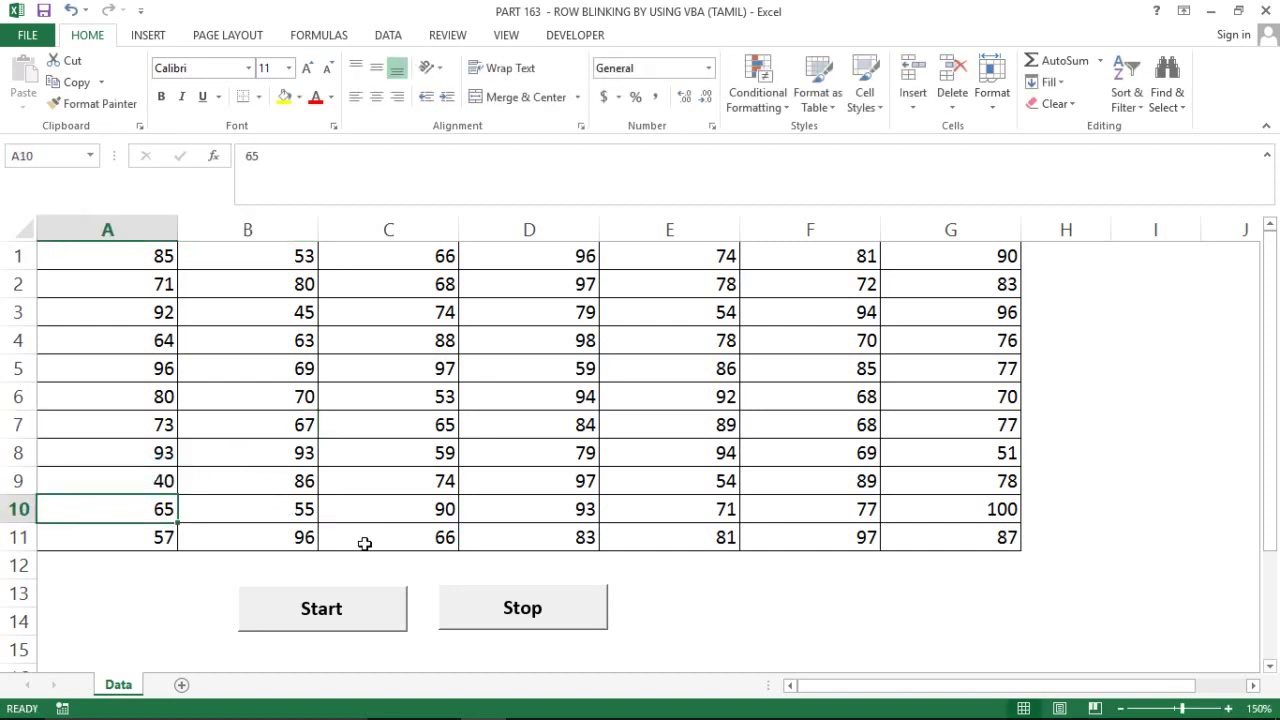
click(710, 598)
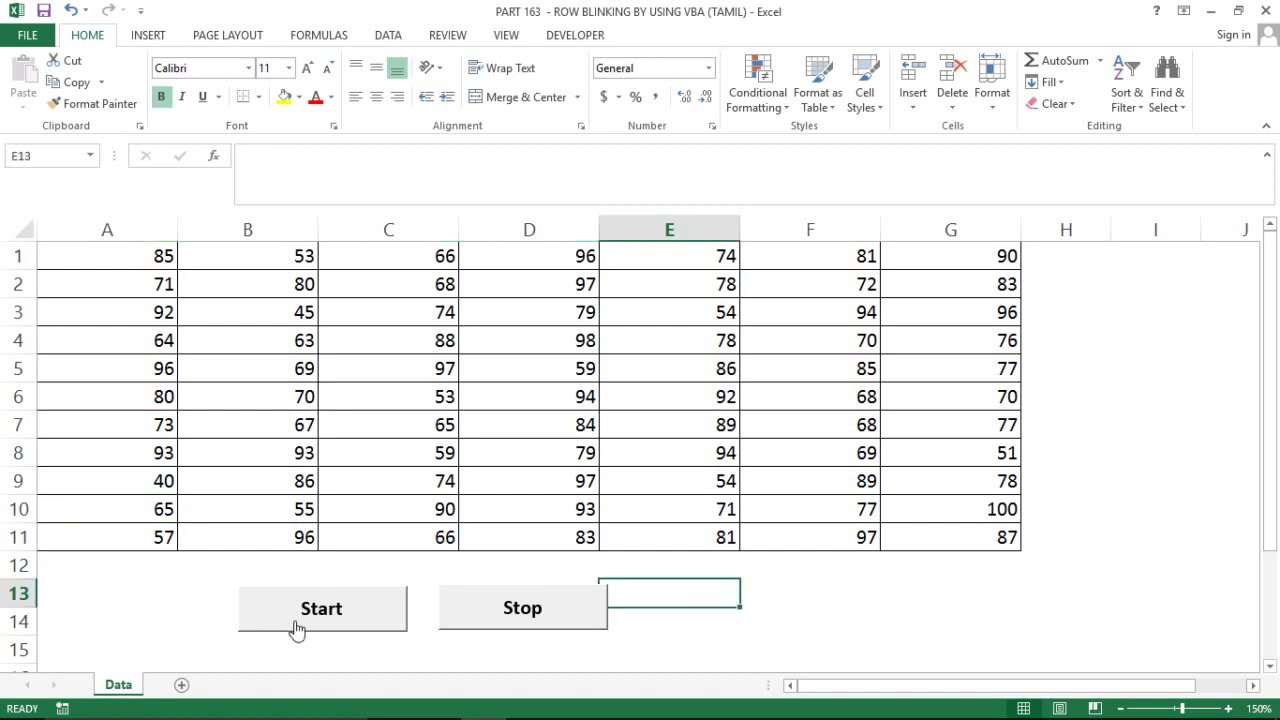
click(296, 626)
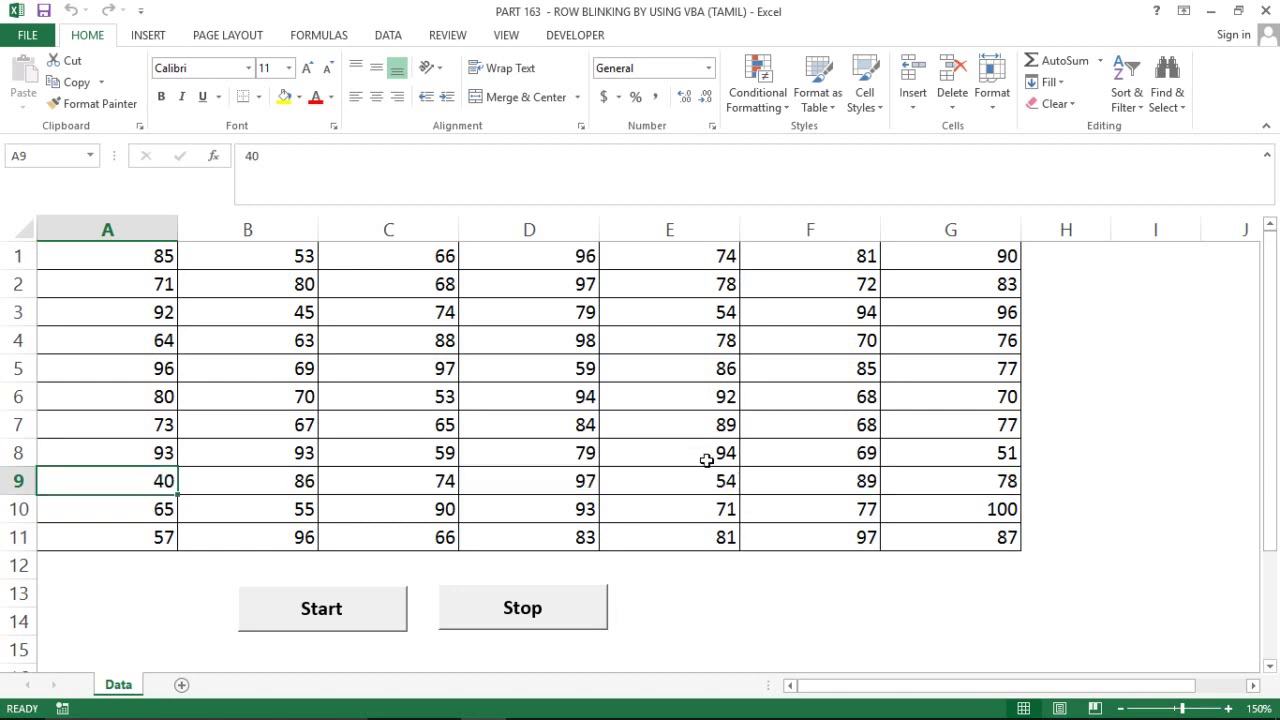
Stop the blinking and open Module1 in the Visual Basic editor
click(509, 612)
click(576, 37)
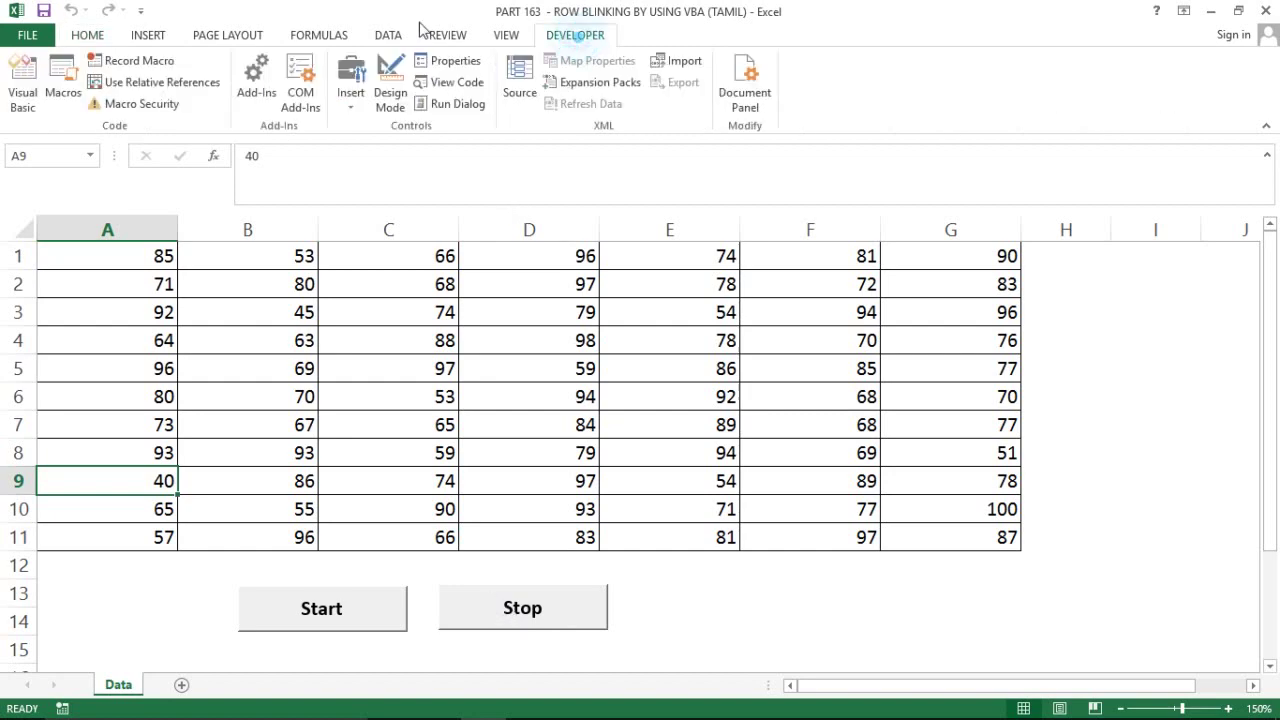
click(22, 85)
click(413, 147)
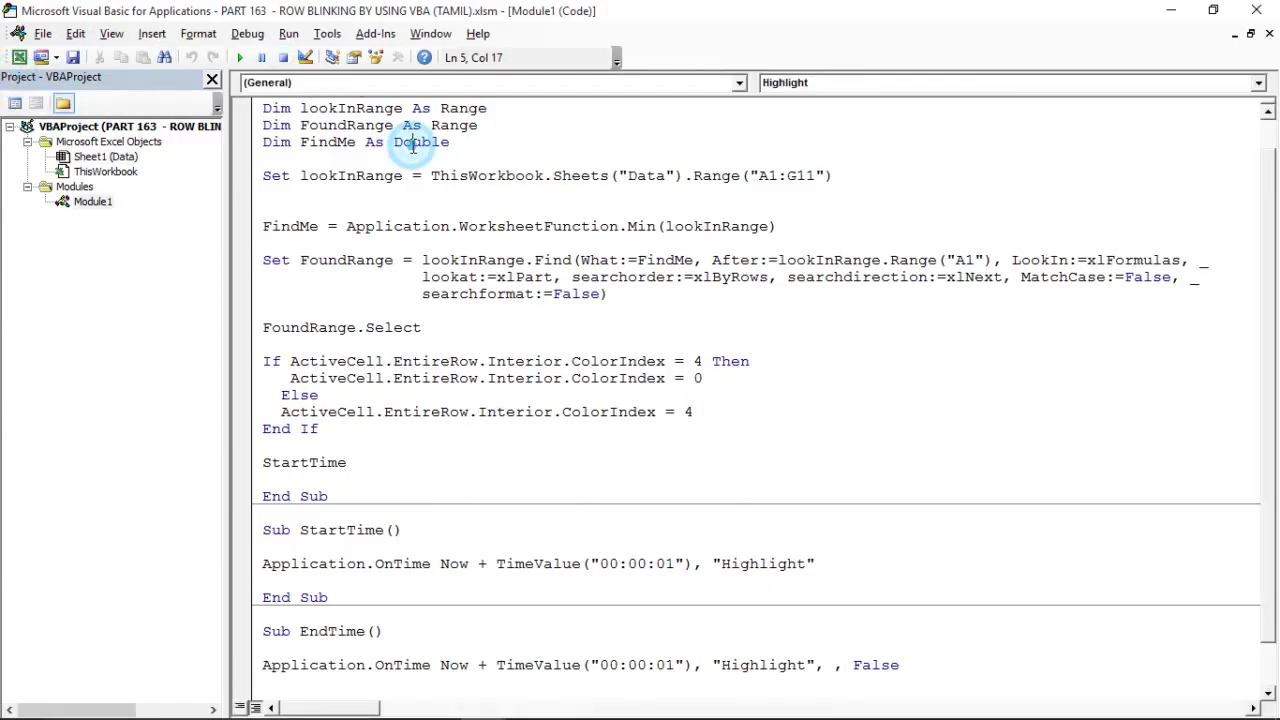
click(152, 34)
click(100, 204)
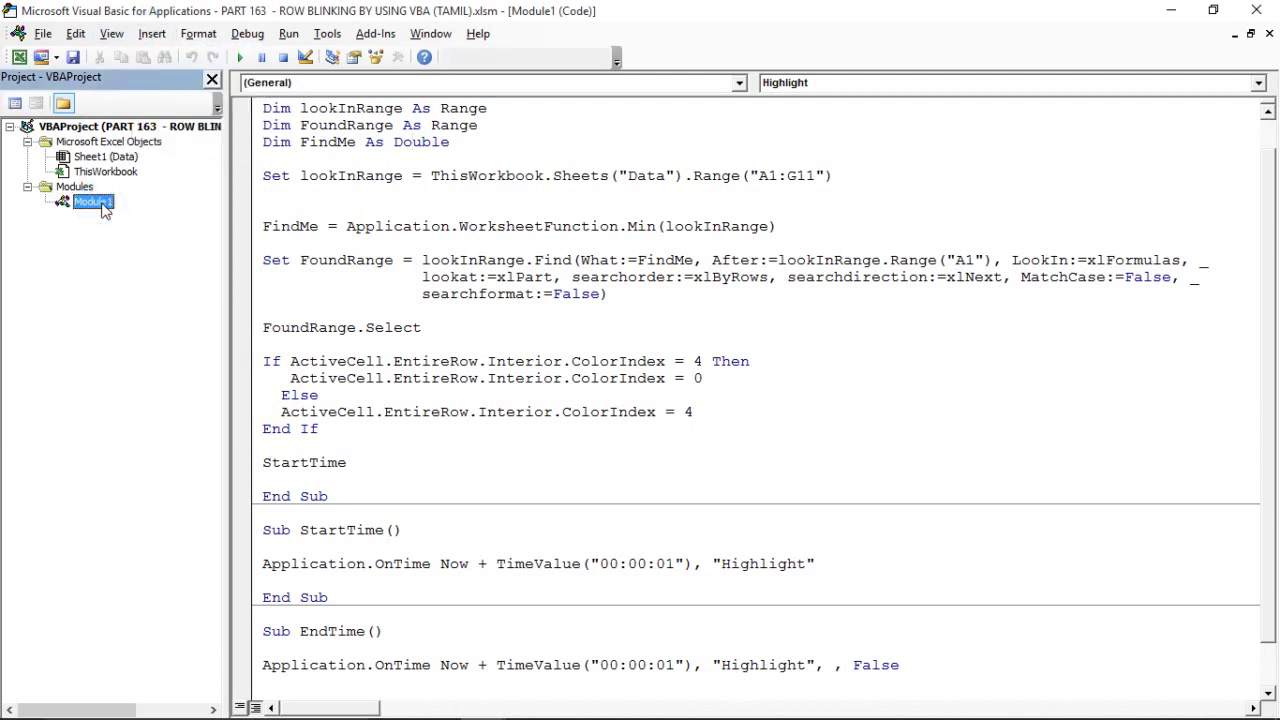
Delete the blank line under Sub Highlight() and review the module end to top
click(380, 158)
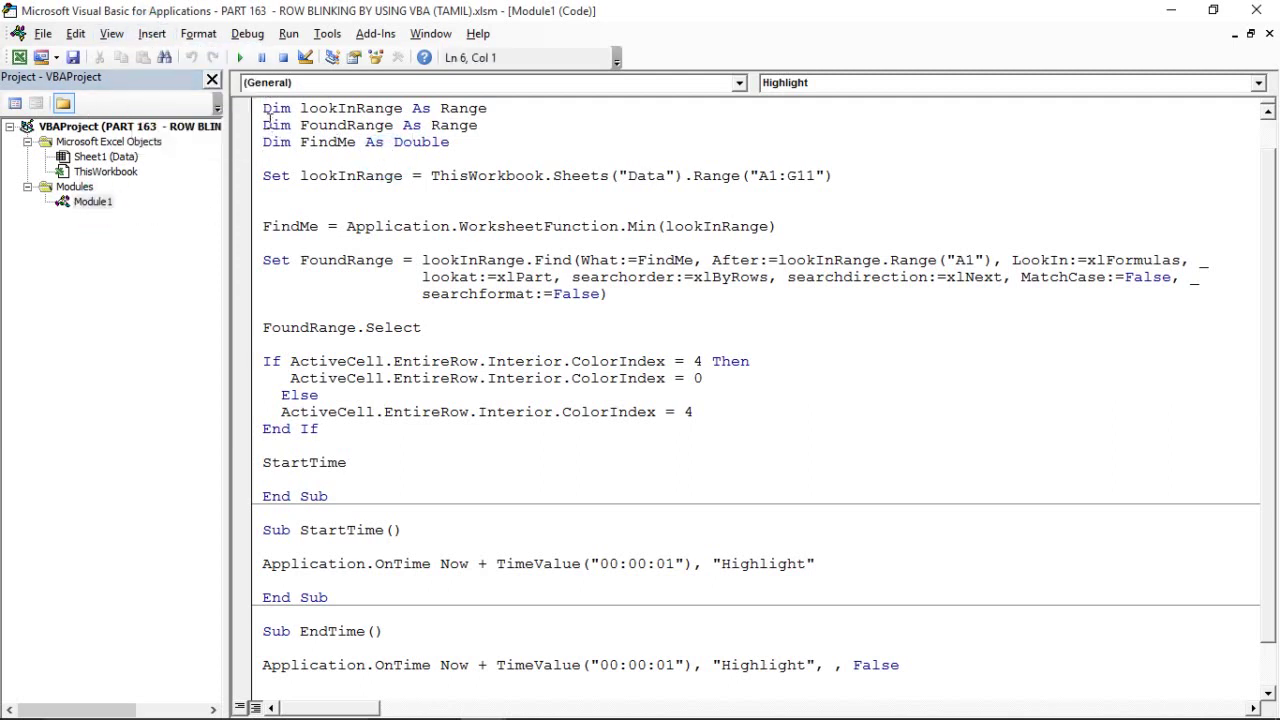
click(264, 110)
key(Up)
key(Up)
key(Up)
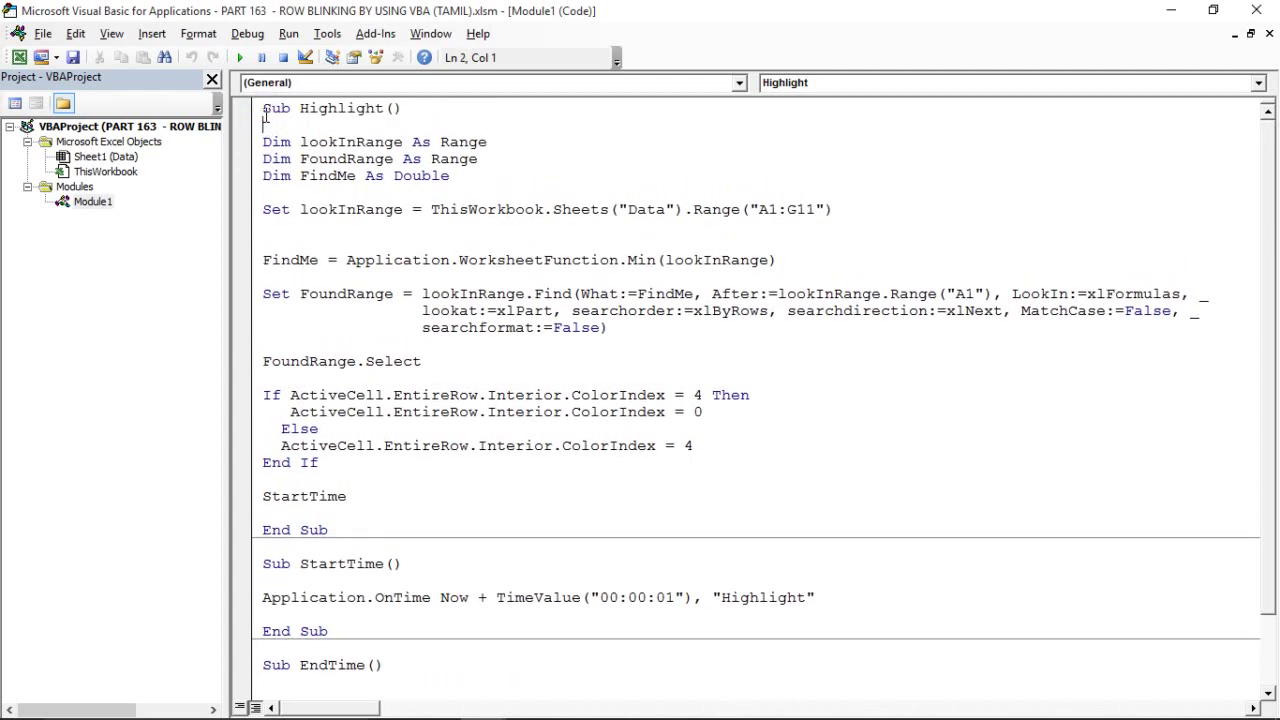
key(BackSpace)
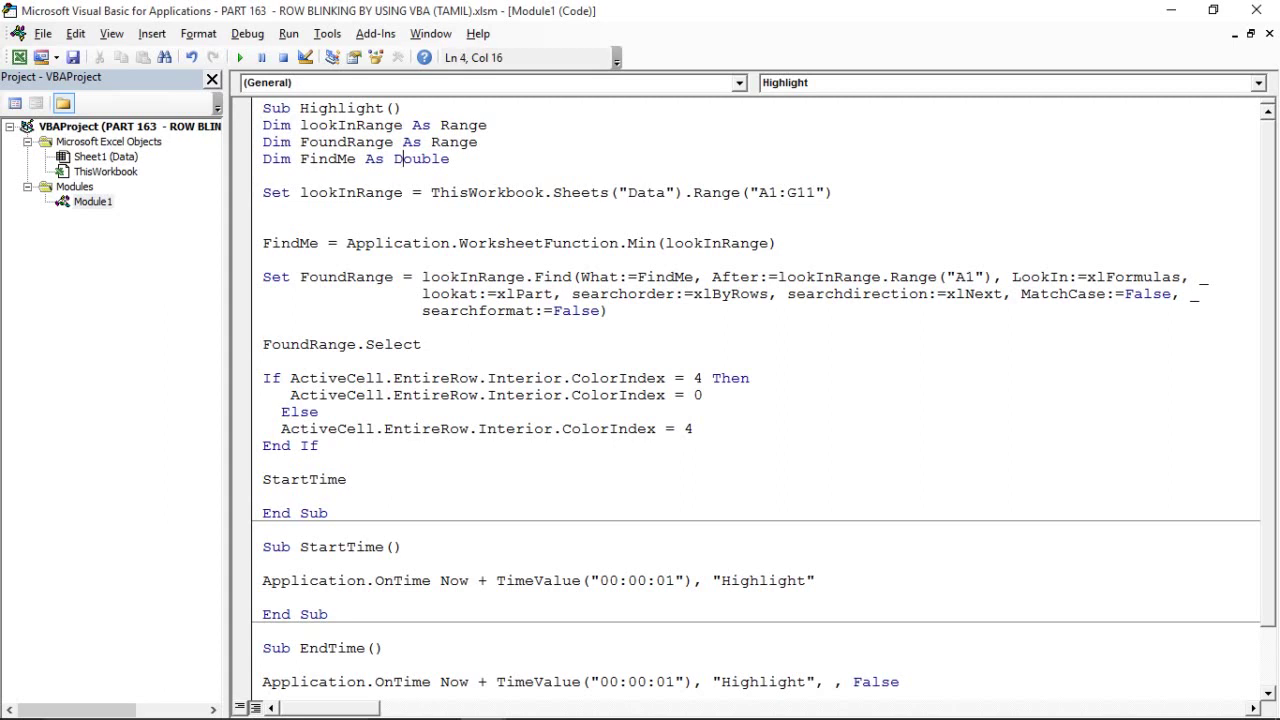
key(Down)
key(Down)
key(Down)
key(Down)
key(Down)
key(Down)
key(Down)
key(Down)
key(Down)
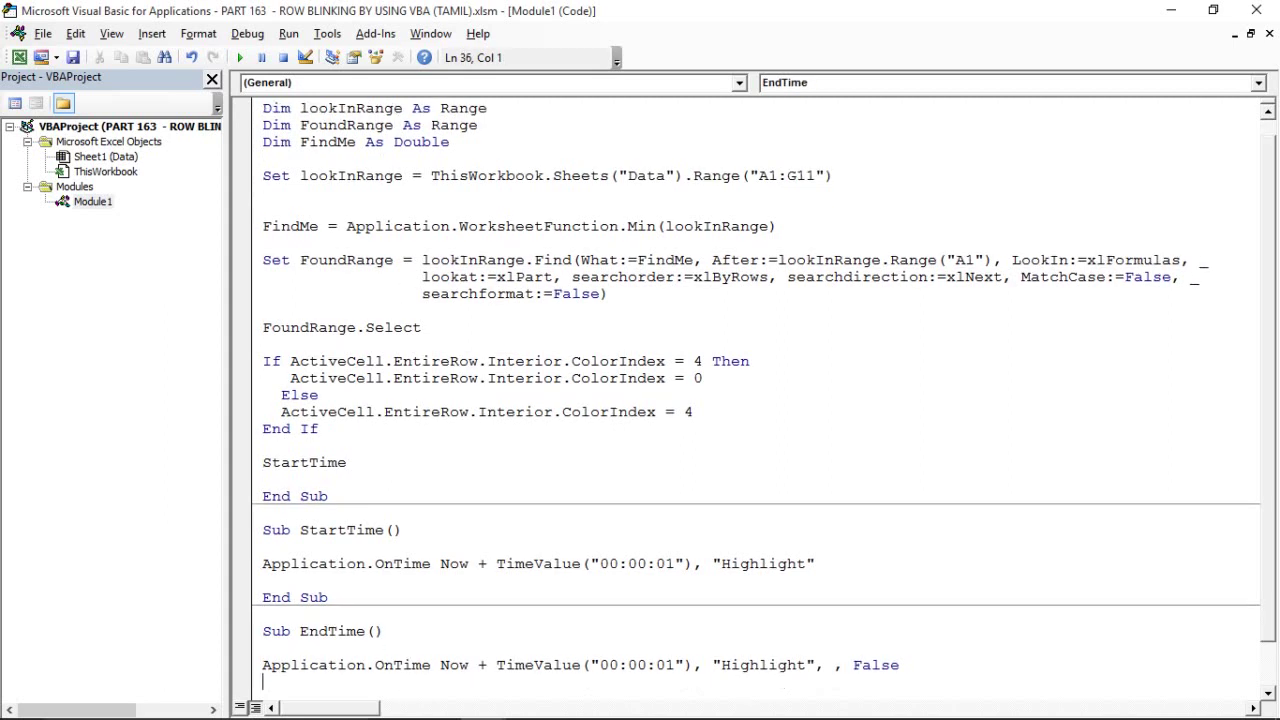
key(Down)
key(Down)
key(Down)
key(Up)
key(Up)
key(Up)
key(Up)
key(Up)
key(Up)
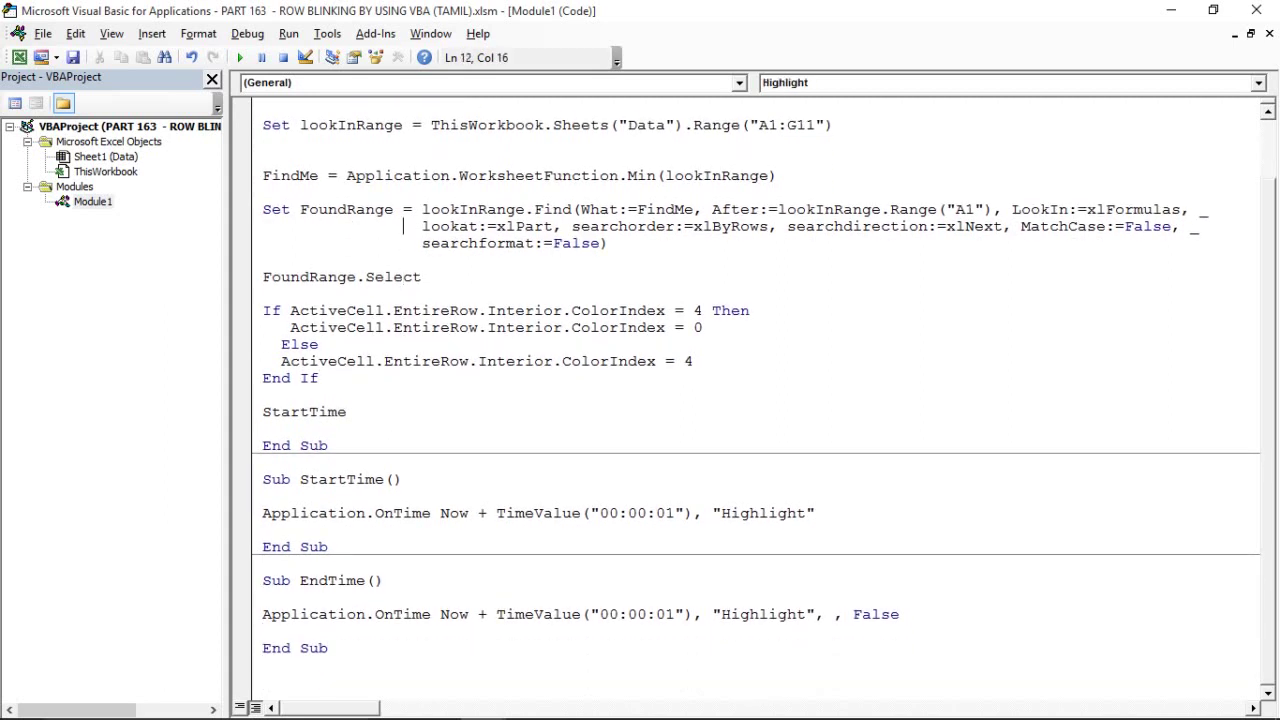
key(Up)
key(Up)
key(Up)
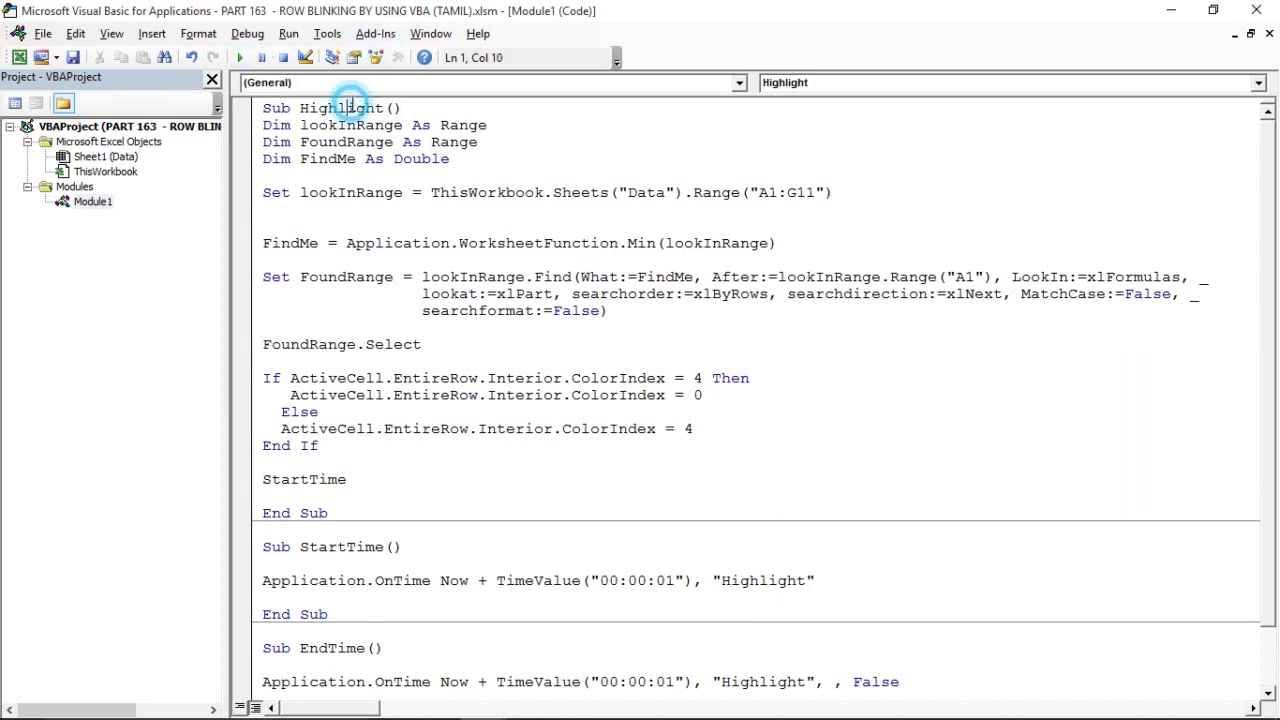
Point out the FoundRange declaration and the Highlight name, then return to the Excel sheet
click(364, 143)
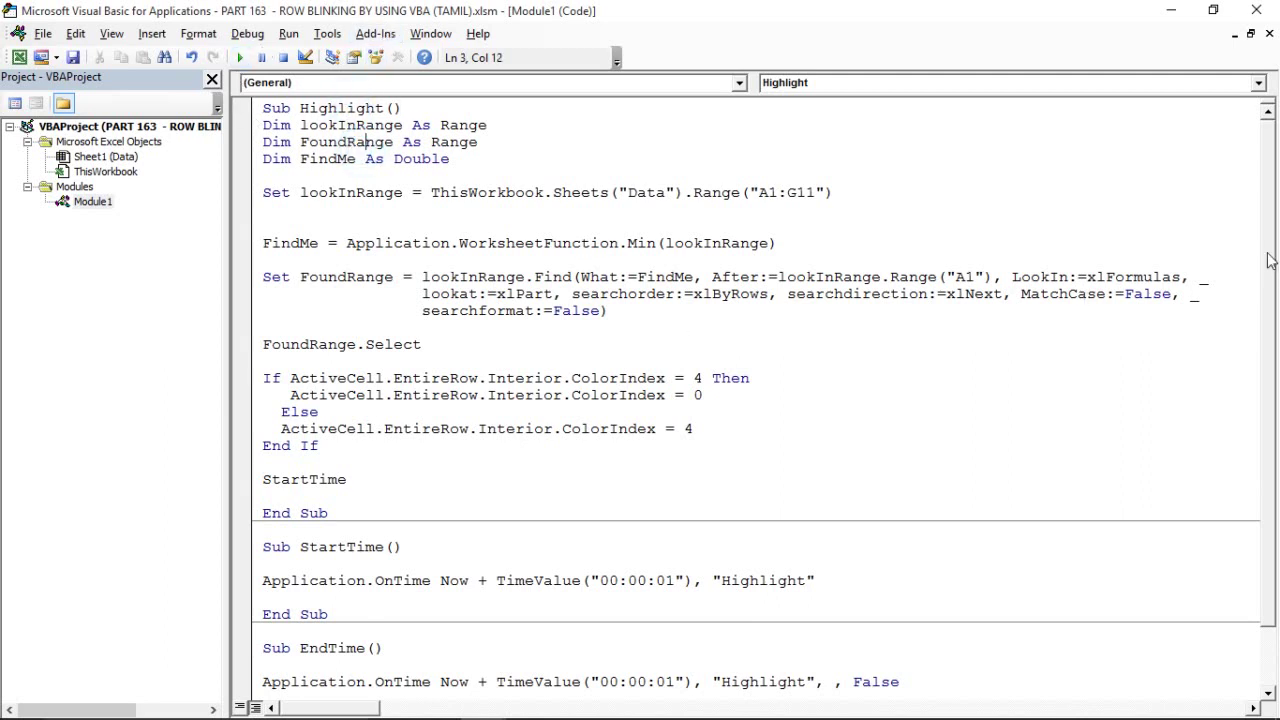
double_click(345, 108)
click(667, 263)
drag(1266, 200, 1272, 285)
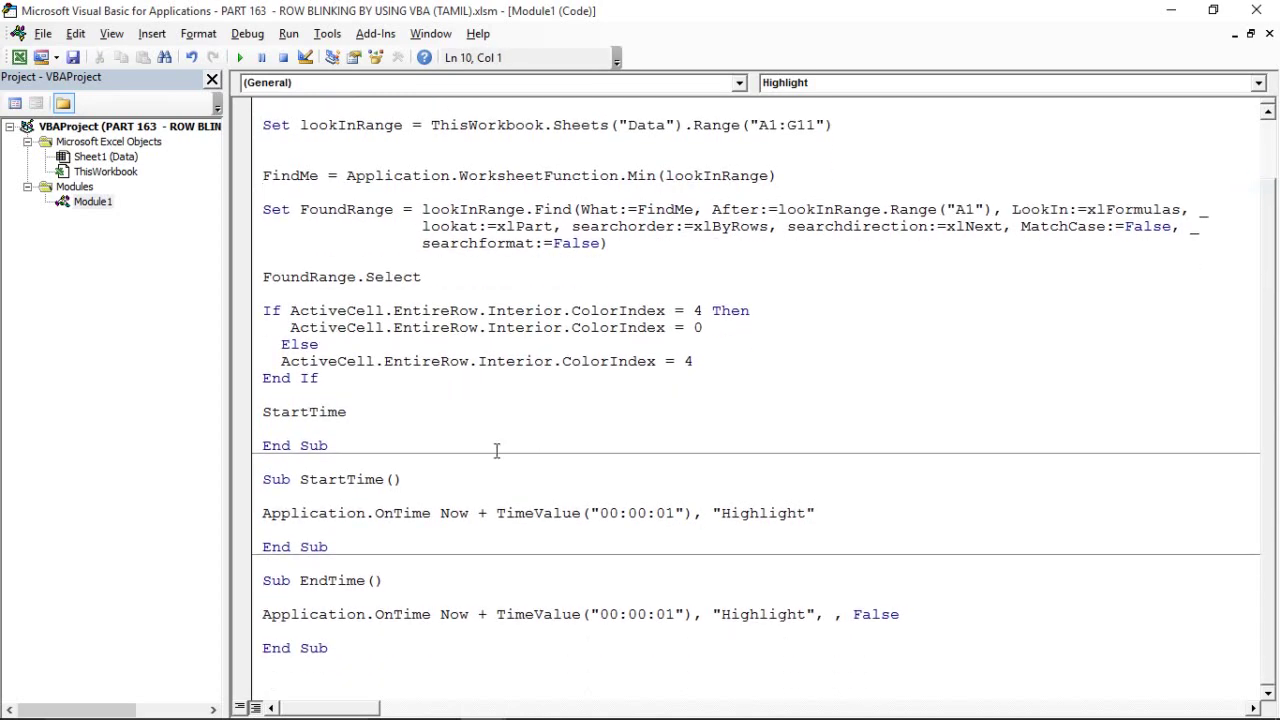
click(368, 483)
key(alt+F11)
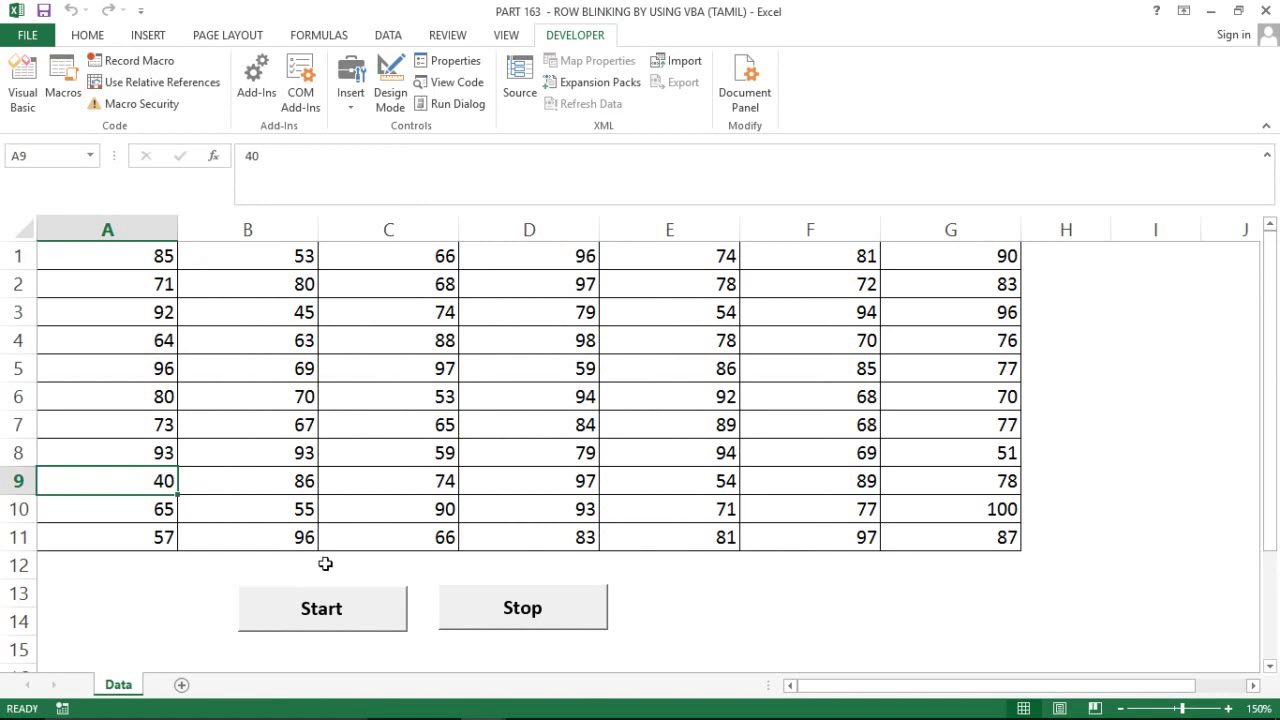
Check the Start button's assigned macro and mark the StartTime and EndTime names in the code
right_click(320, 613)
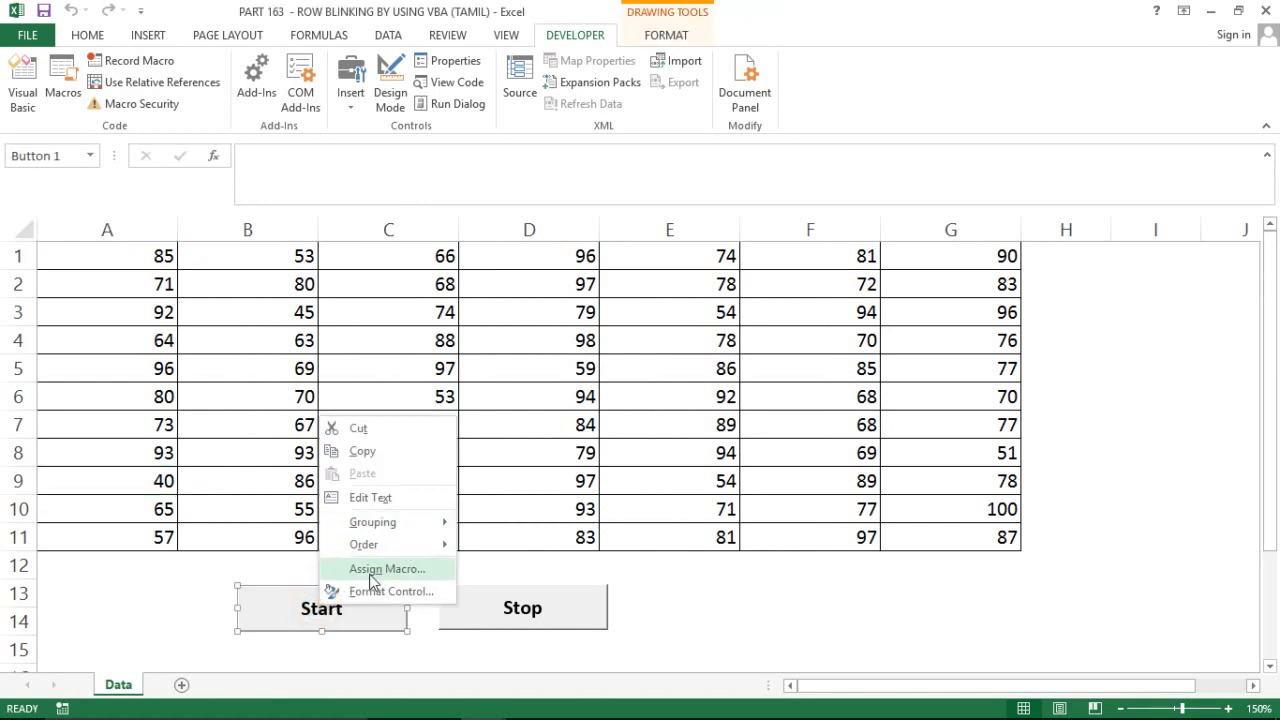
key(alt+Tab)
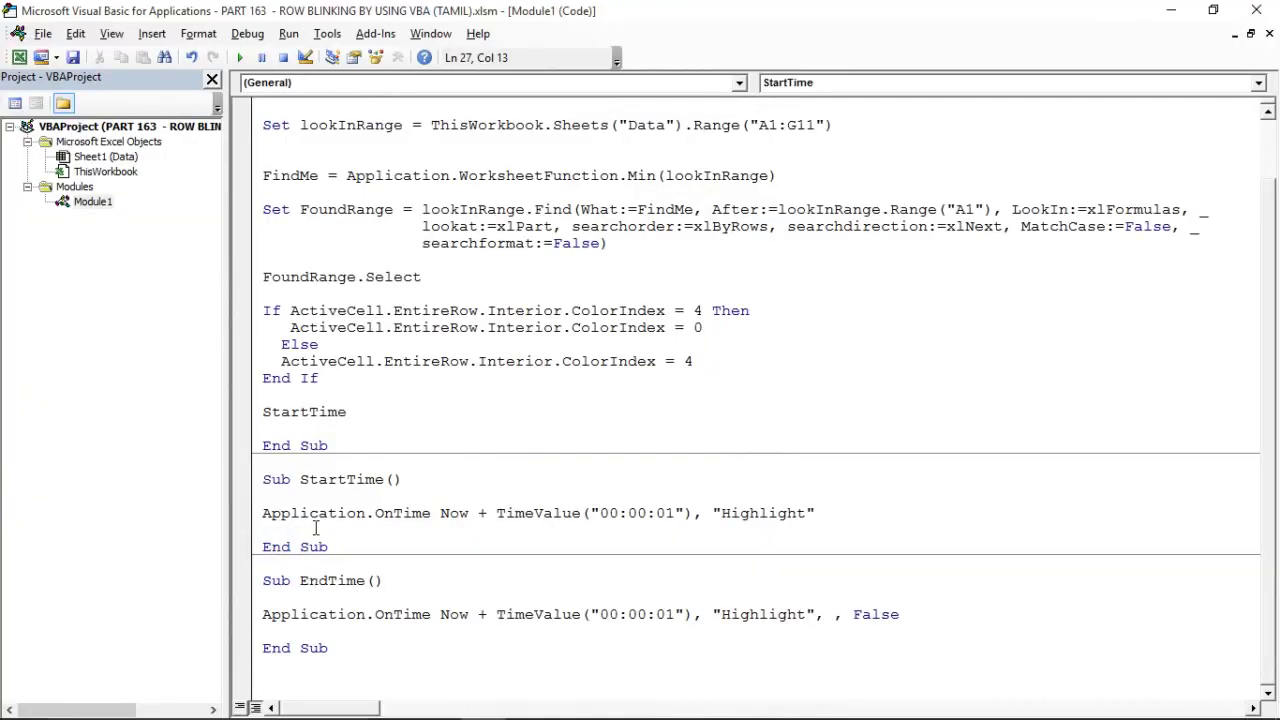
drag(349, 483, 385, 474)
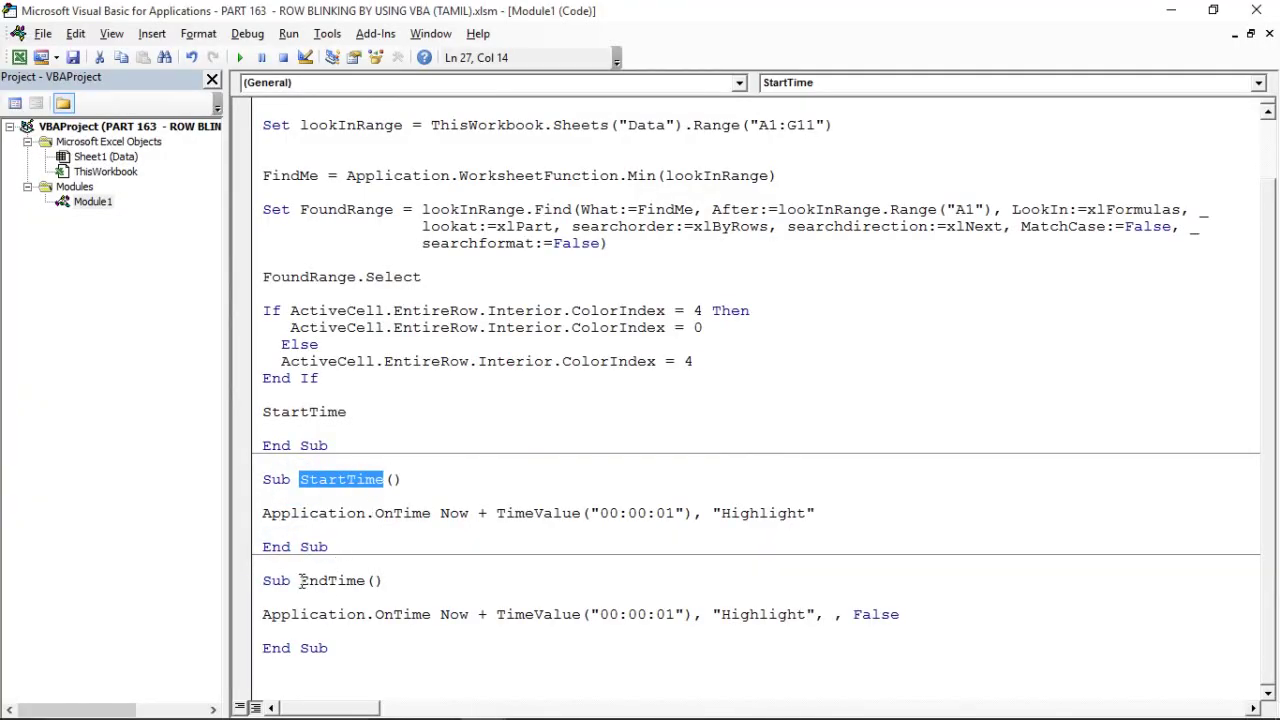
drag(300, 580, 366, 583)
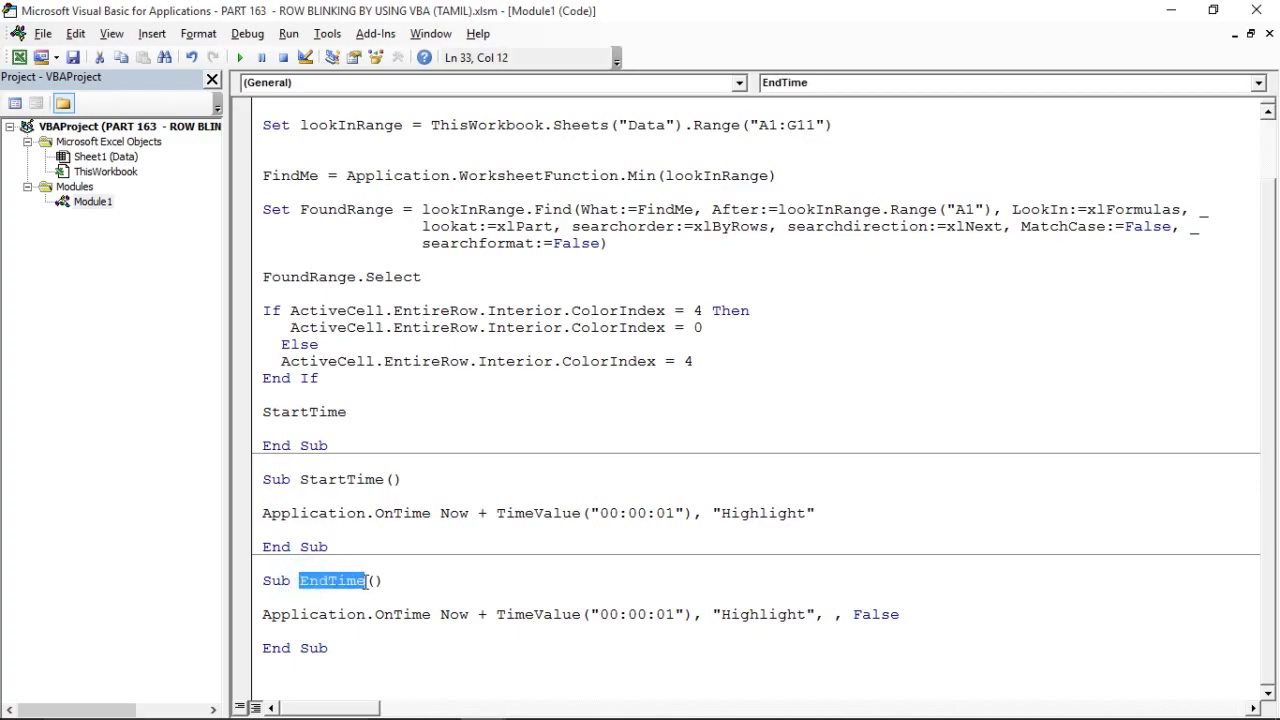
key(alt+F11)
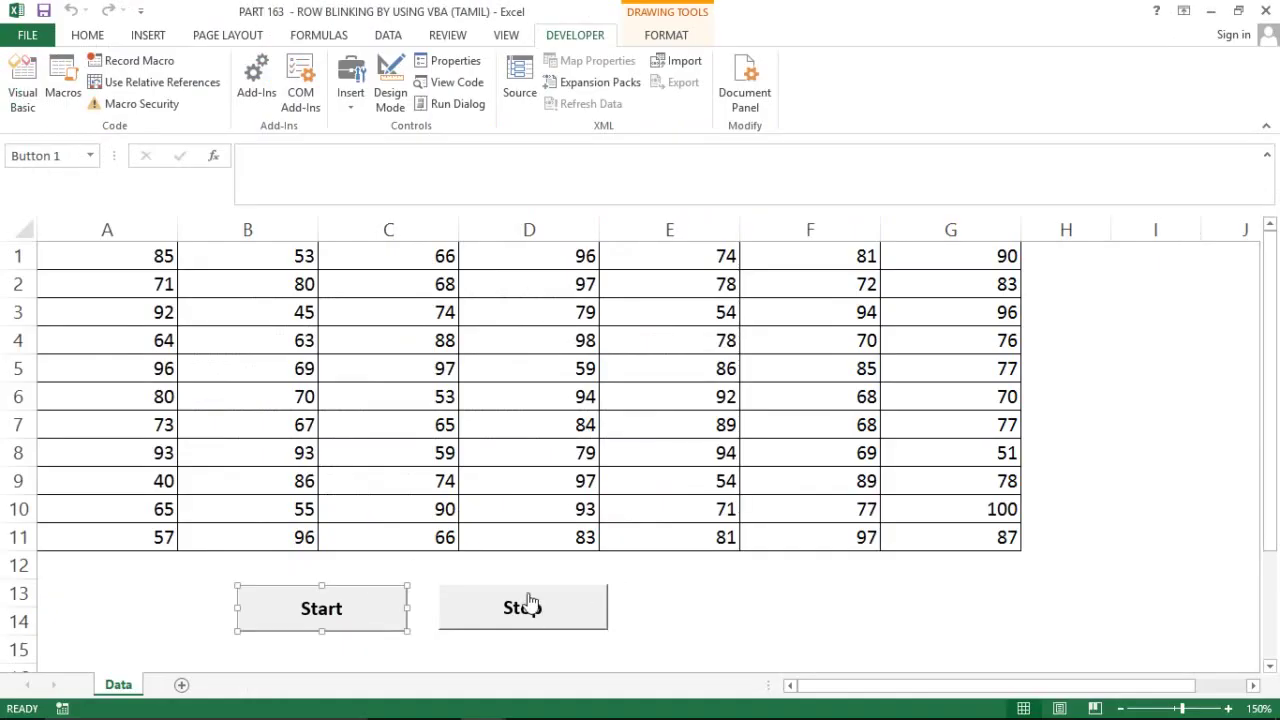
Highlight the 00:00:01 delay in StartTime, the EndTime delay and the Sub EndTime() header
click(478, 565)
key(alt+F11)
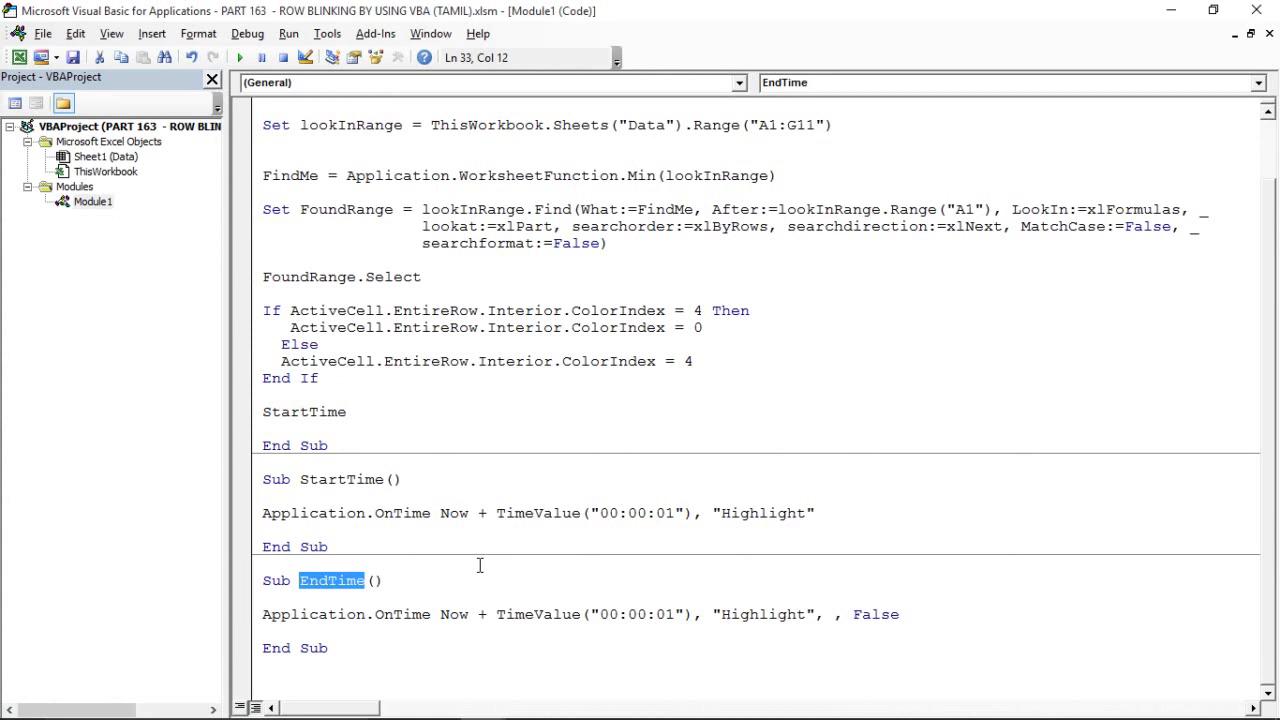
click(525, 545)
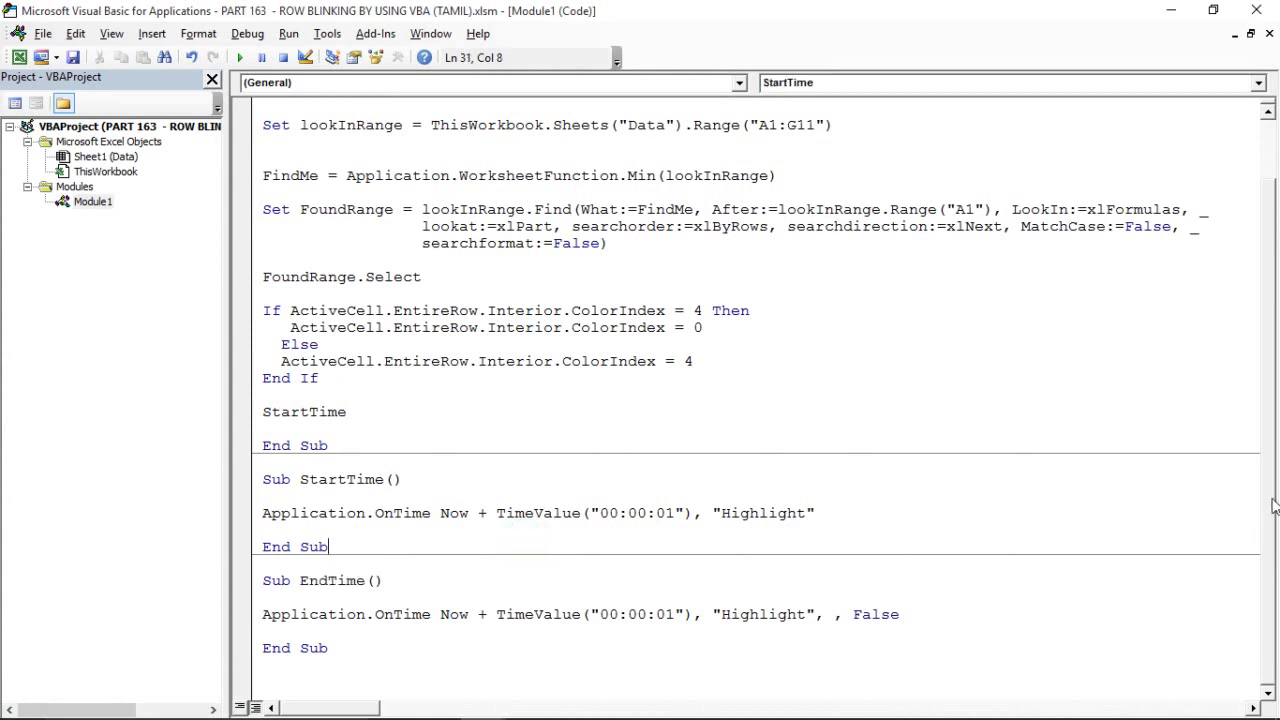
scroll(1271, 488, up, 1)
scroll(1270, 472, up, 1)
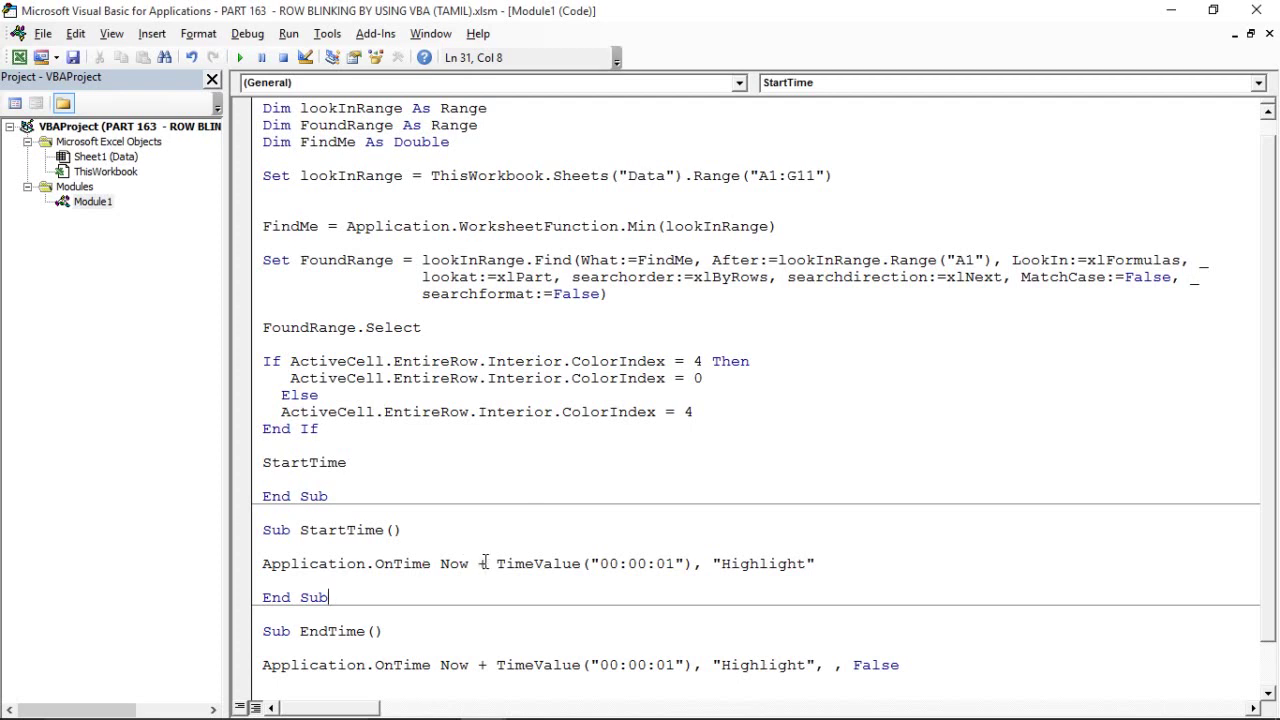
drag(599, 563, 677, 565)
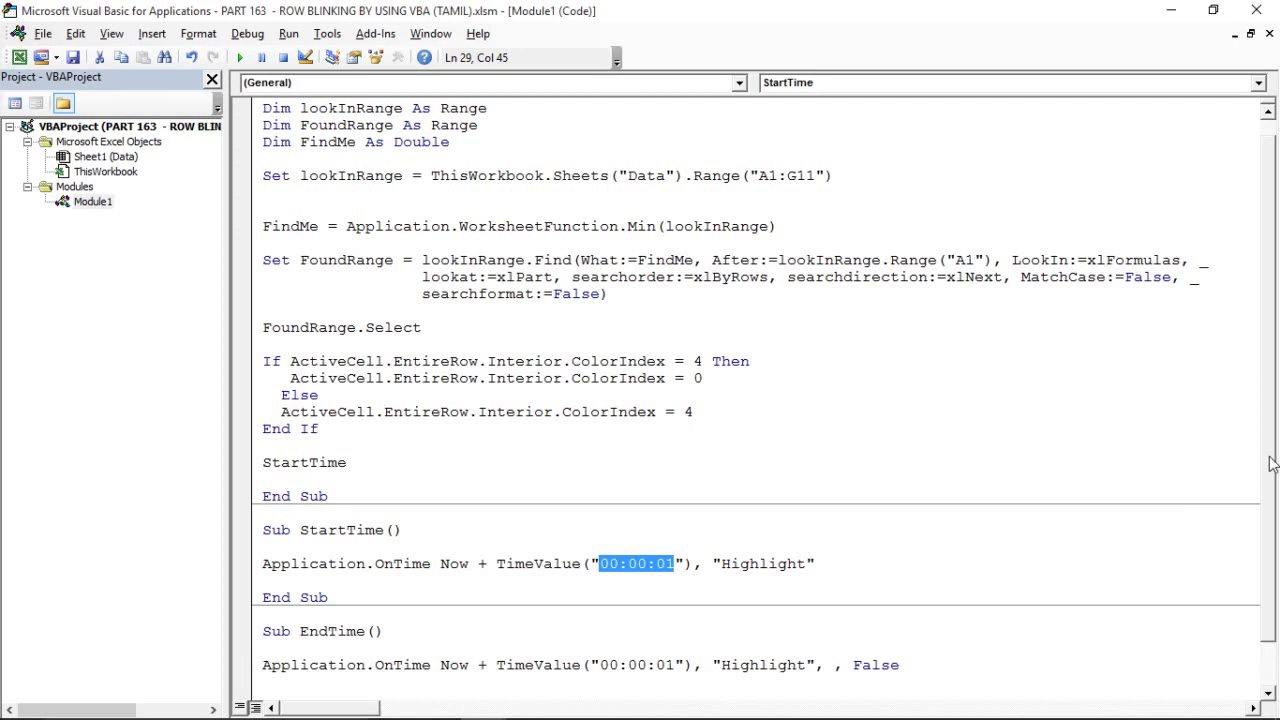
scroll(1270, 463, down, 1)
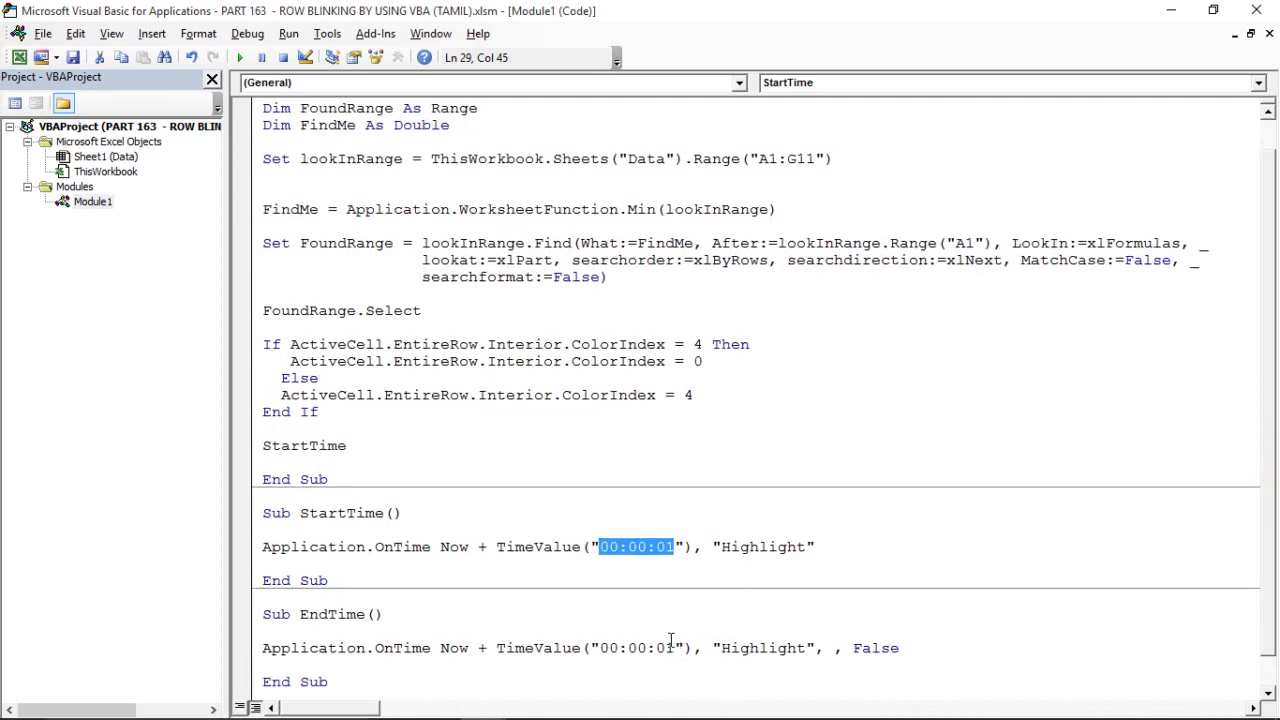
drag(675, 648, 657, 648)
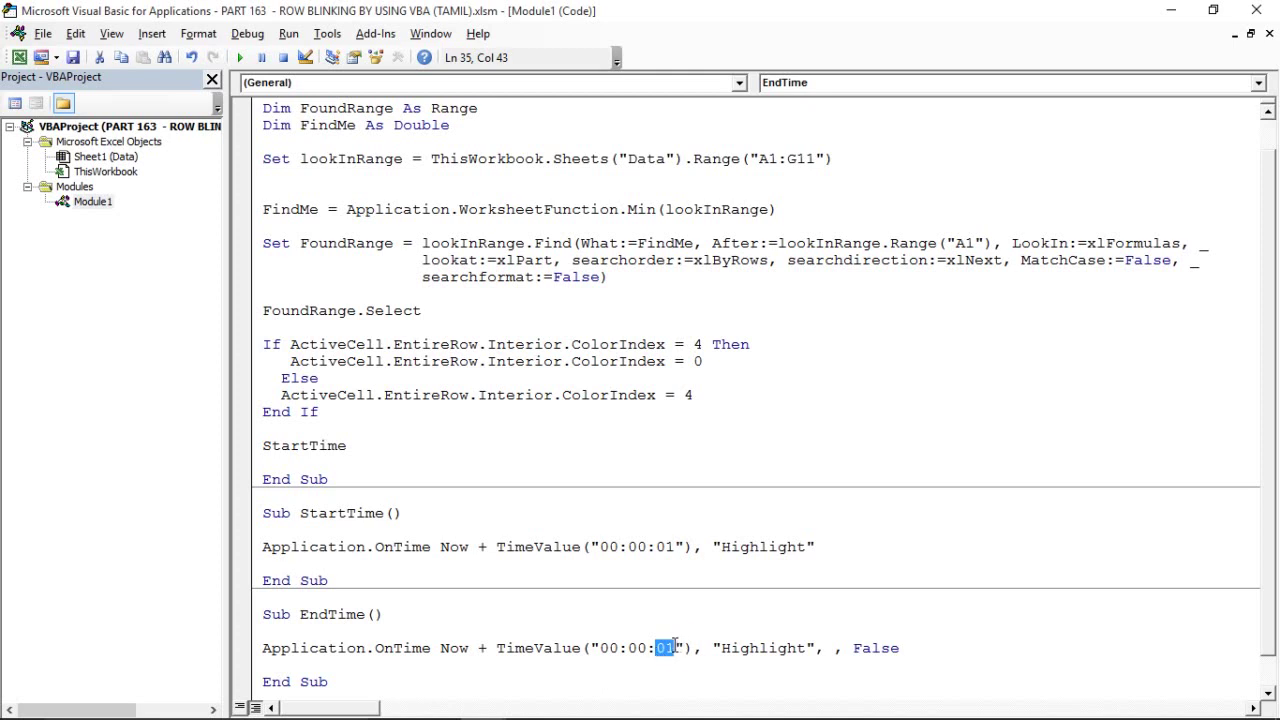
click(675, 647)
click(665, 614)
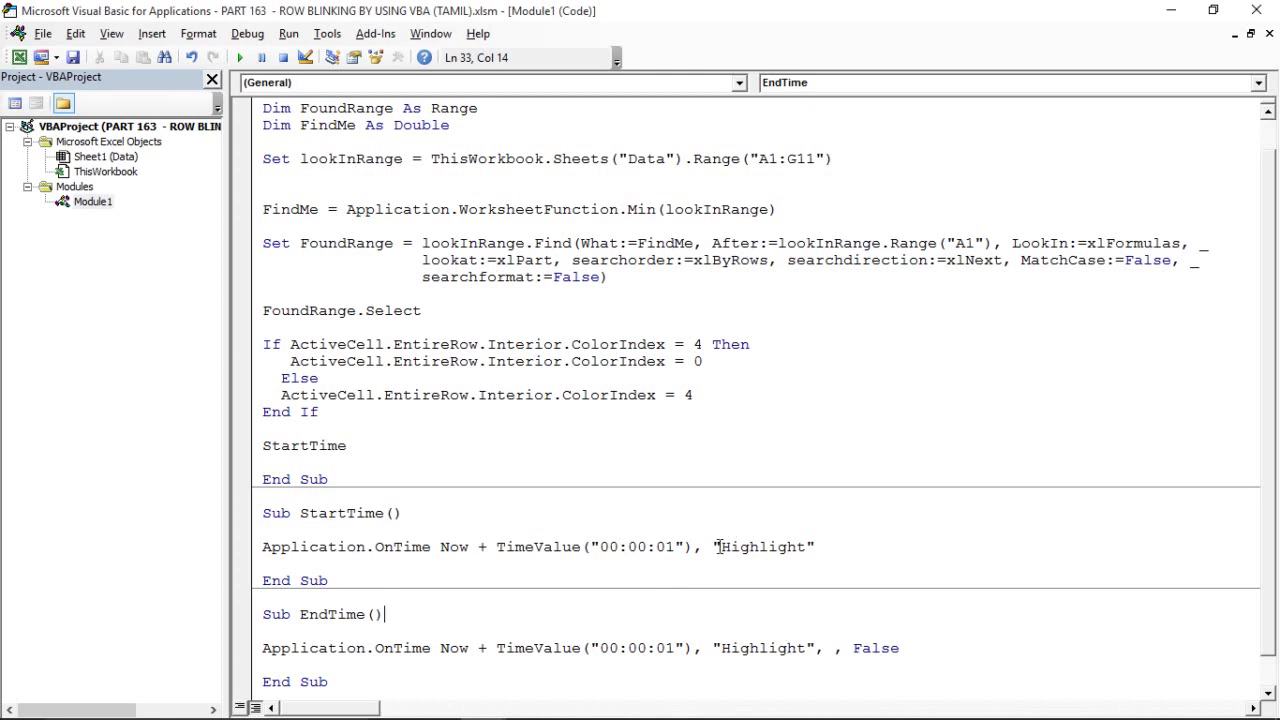
Mark the timing expression and the Highlight macro name in the StartTime and EndTime lines
drag(692, 547, 262, 548)
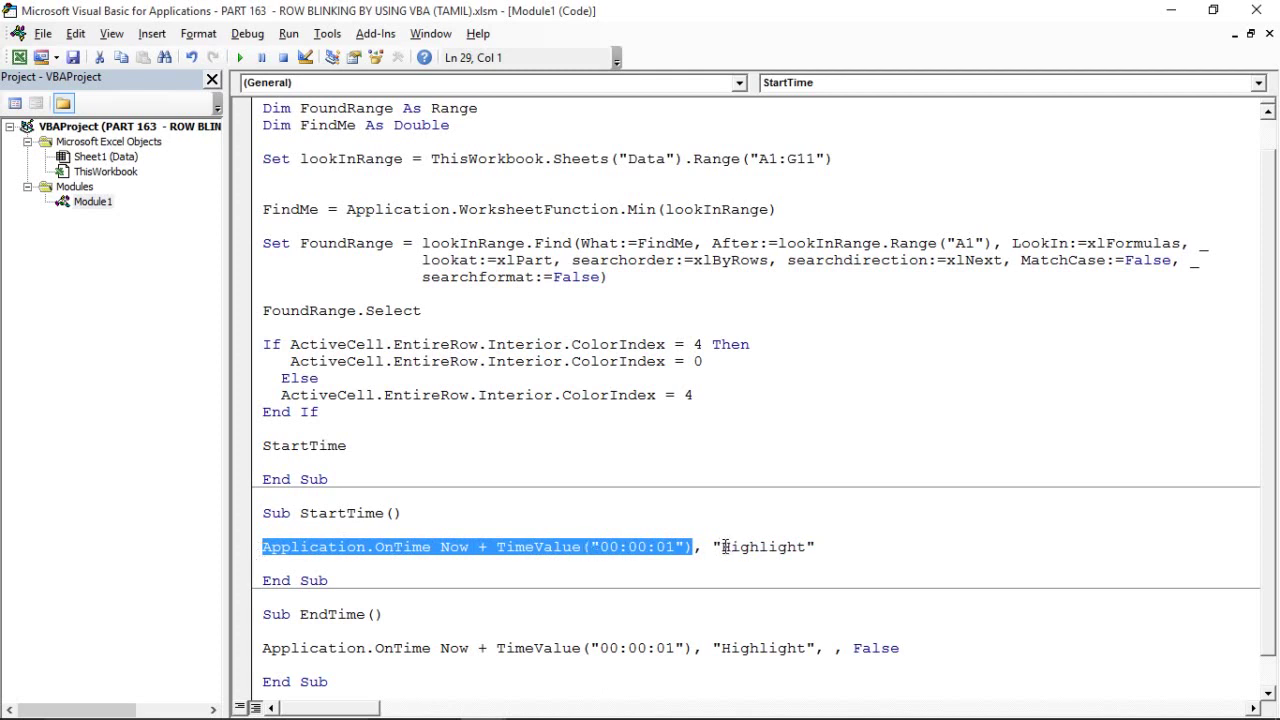
drag(725, 547, 808, 552)
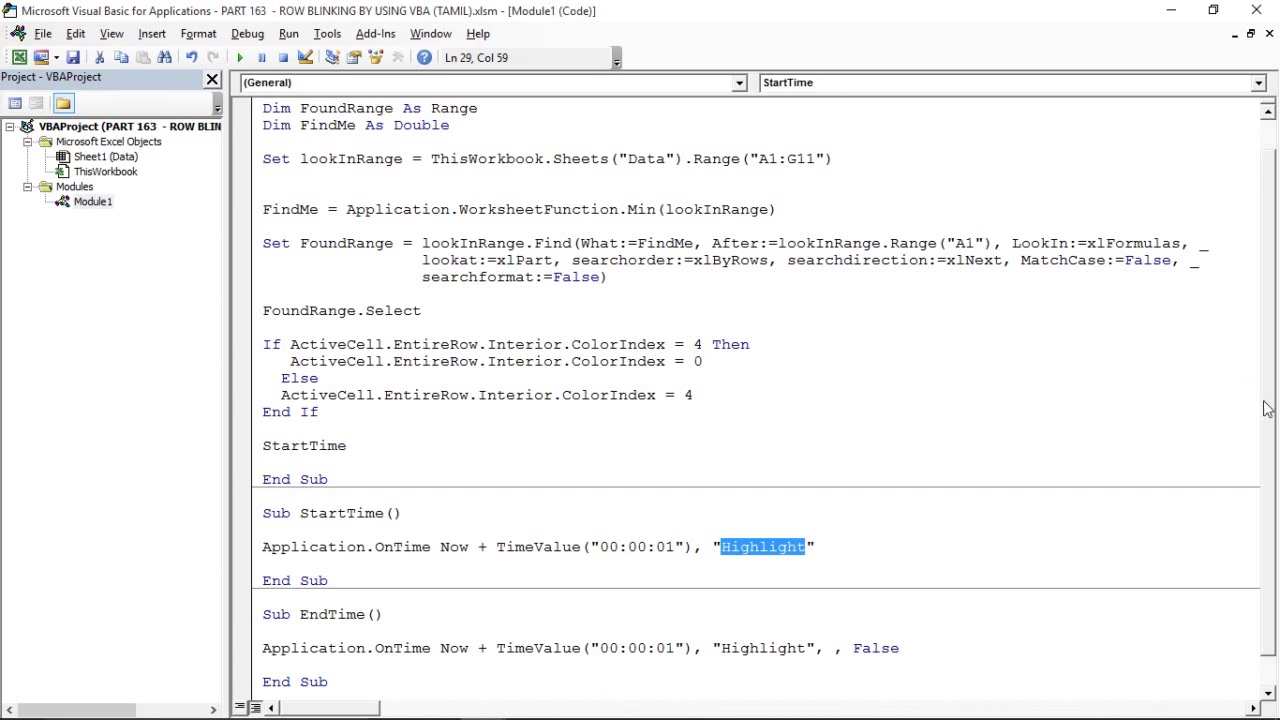
scroll(1265, 408, up, 1)
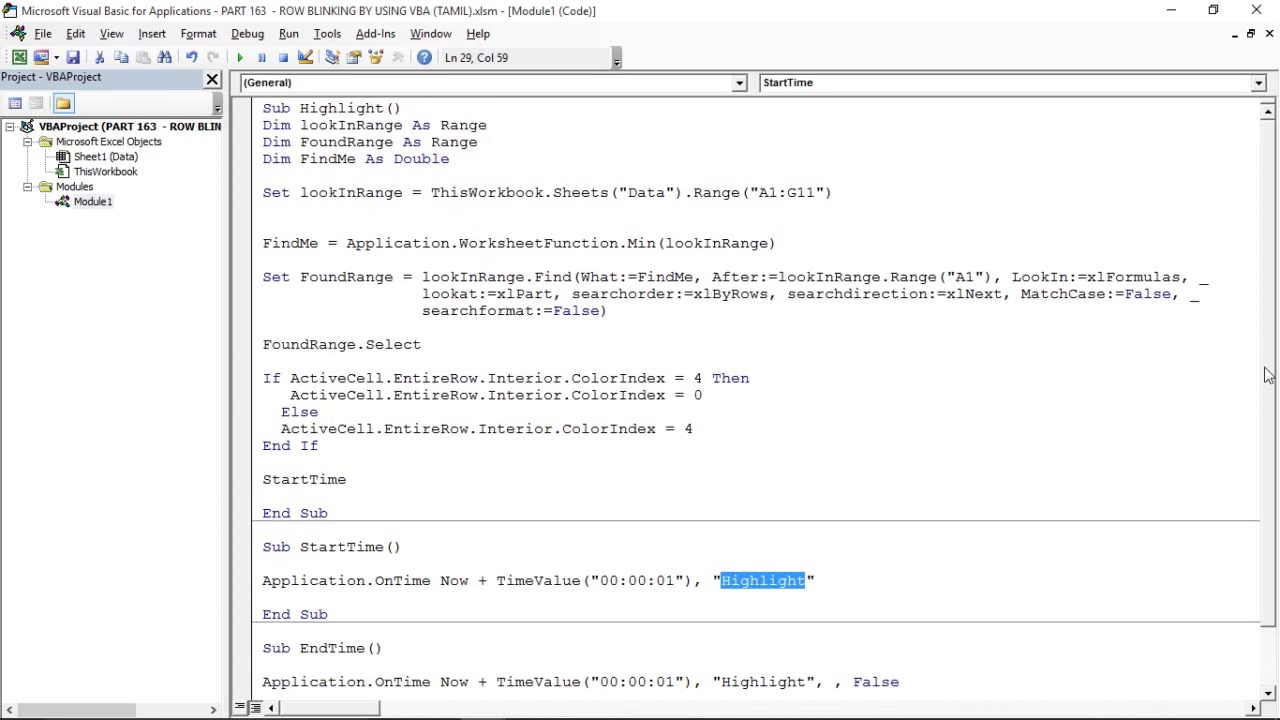
scroll(1265, 375, down, 2)
scroll(1265, 375, down, 1)
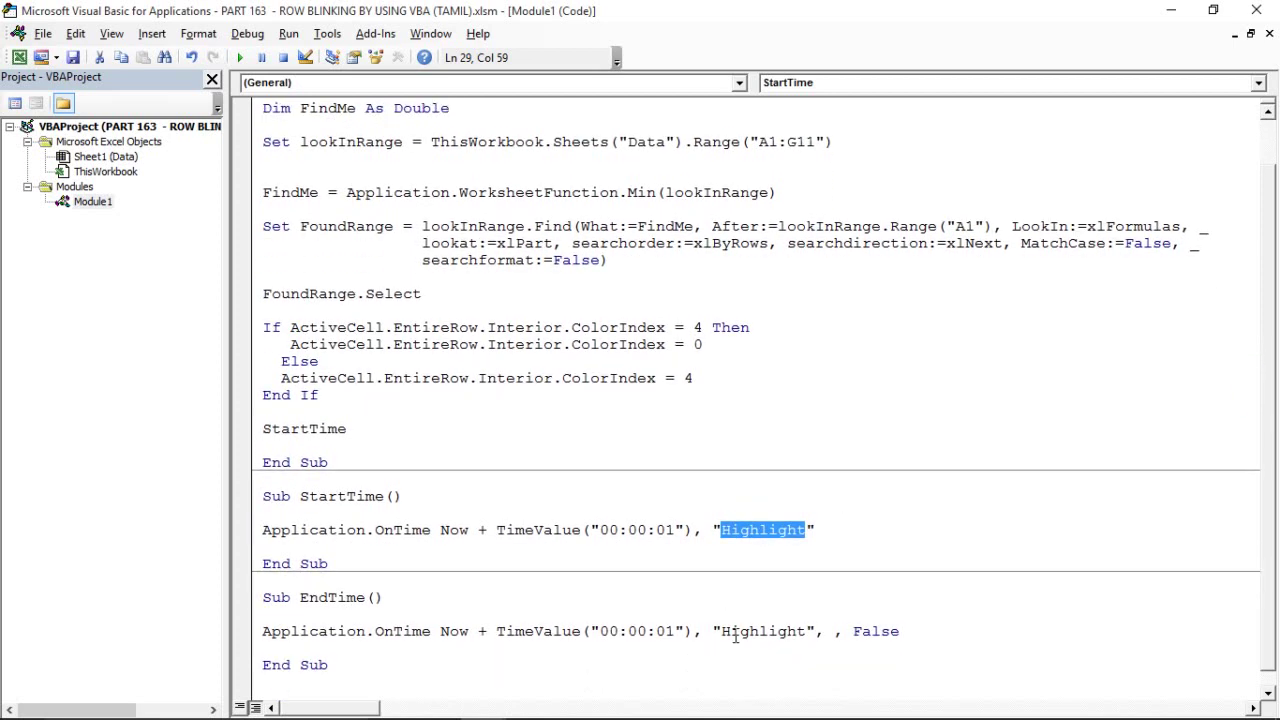
drag(722, 631, 900, 633)
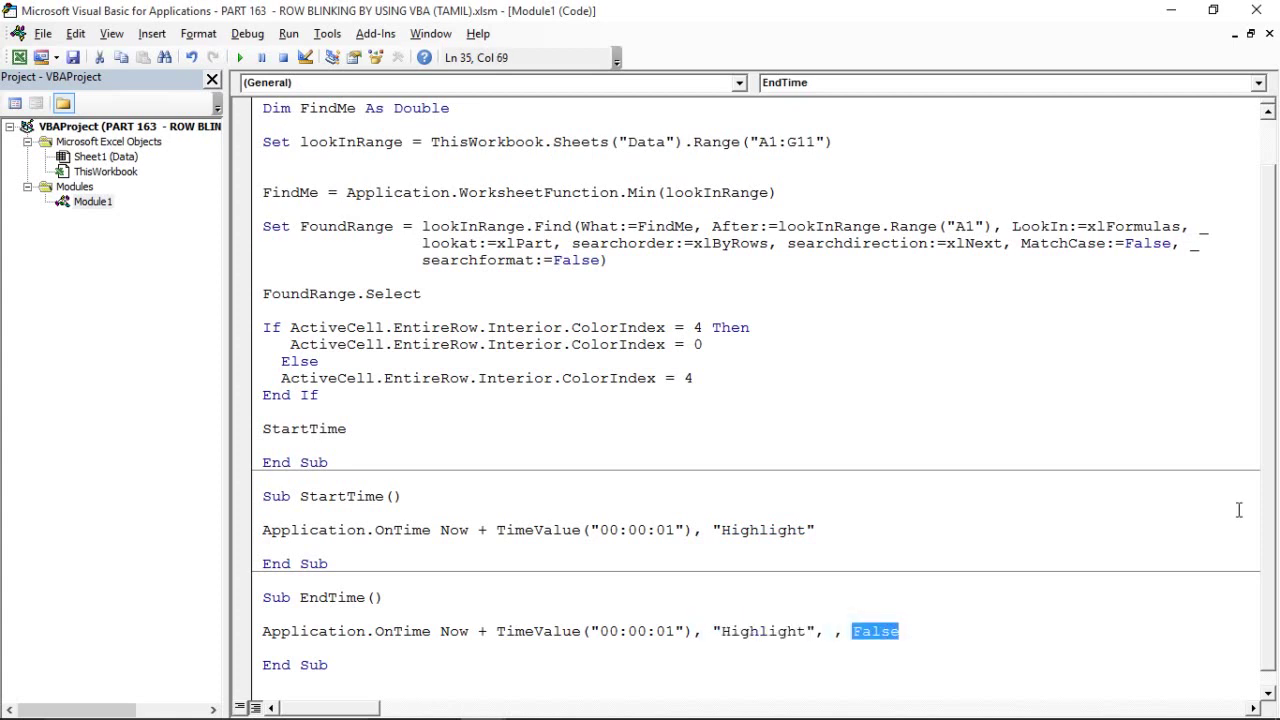
scroll(1270, 465, up, 1)
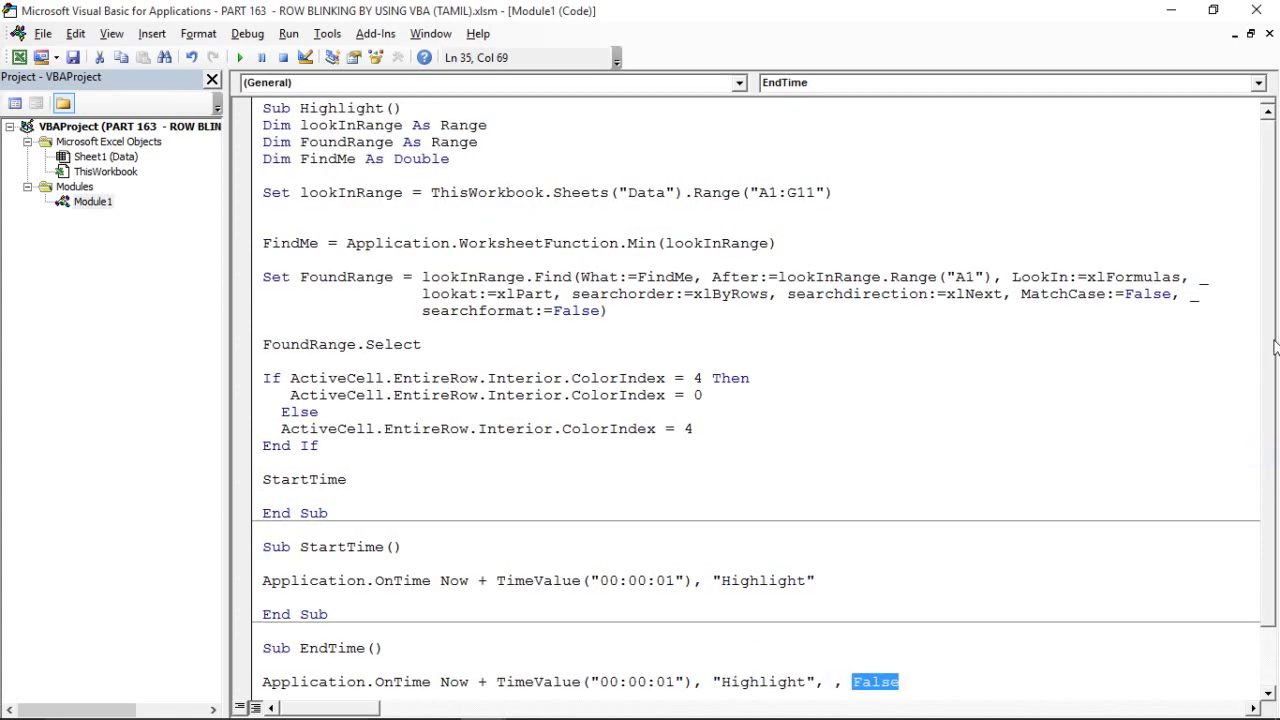
click(321, 580)
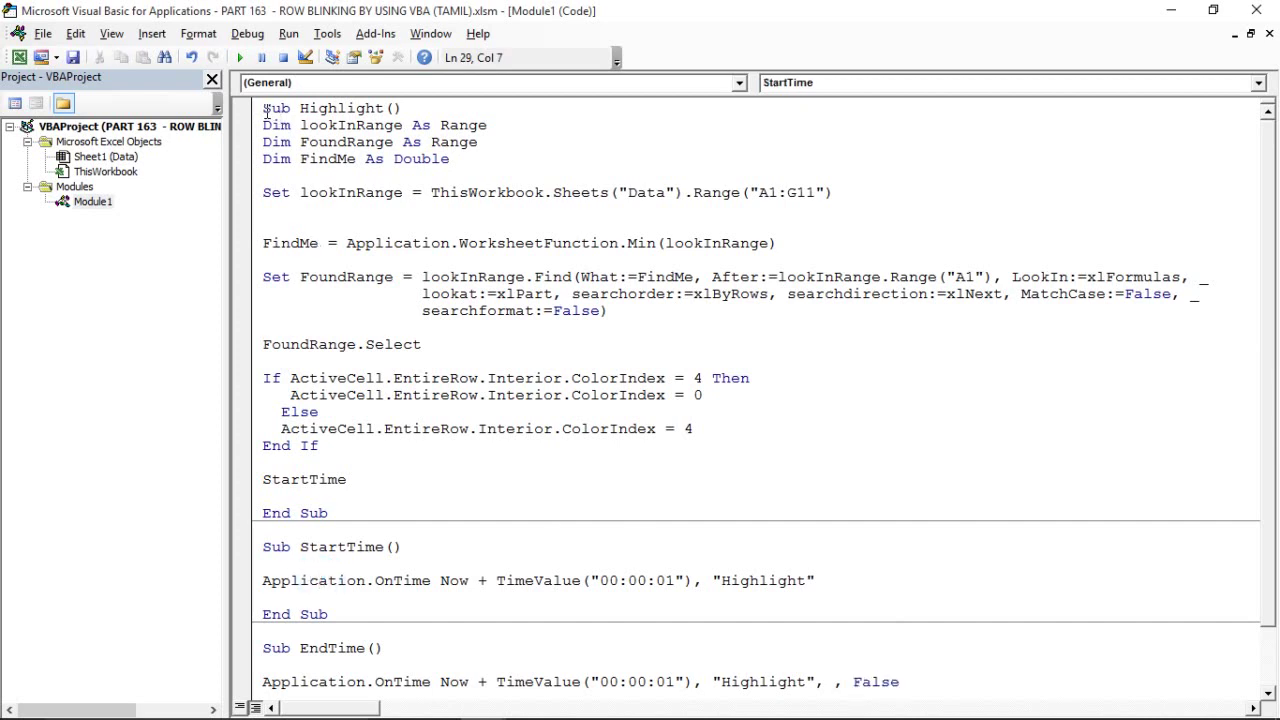
mouse_move(264, 108)
mouse_down()
mouse_move(380, 420)
mouse_move(385, 473)
mouse_up()
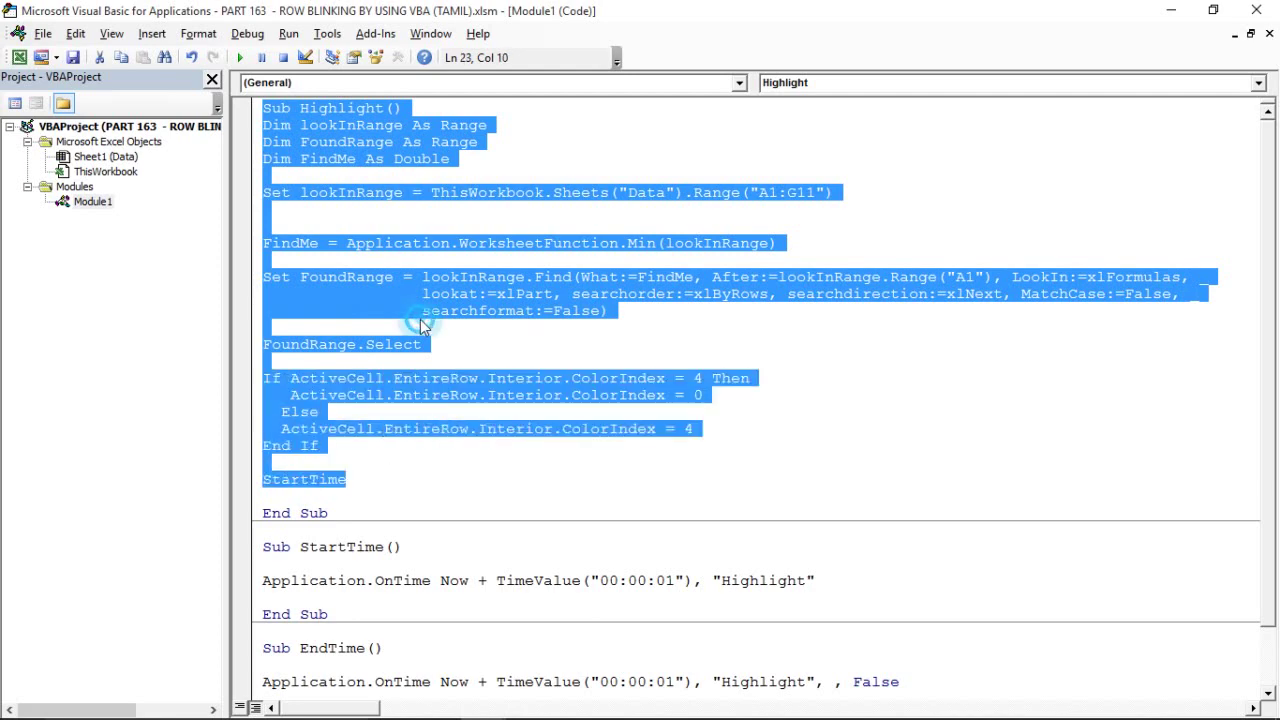
click(329, 141)
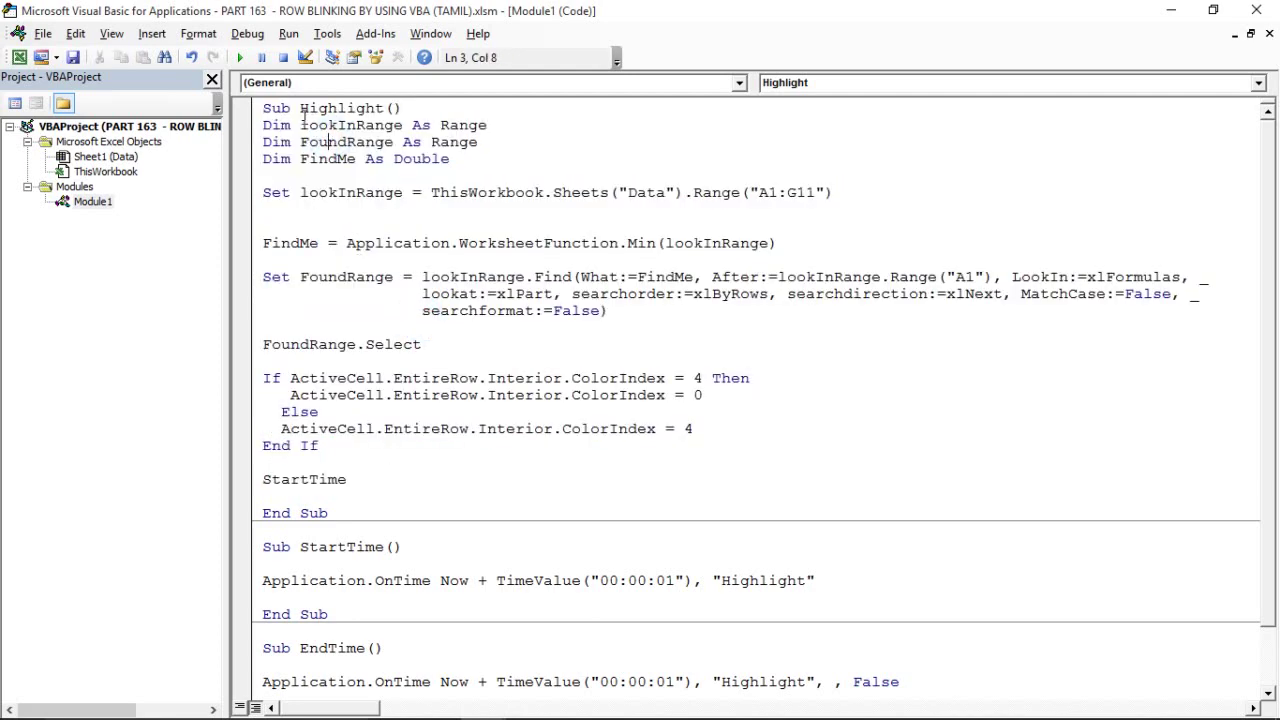
click(347, 106)
double_click(343, 107)
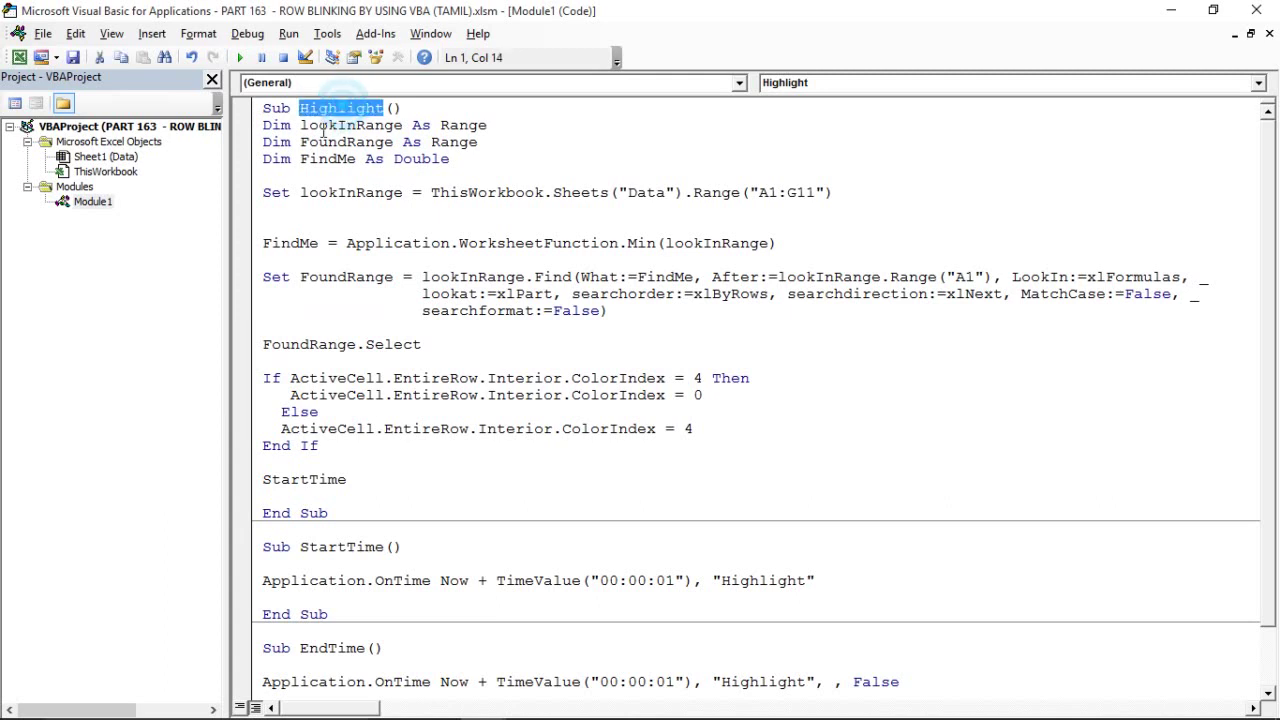
click(320, 125)
double_click(322, 125)
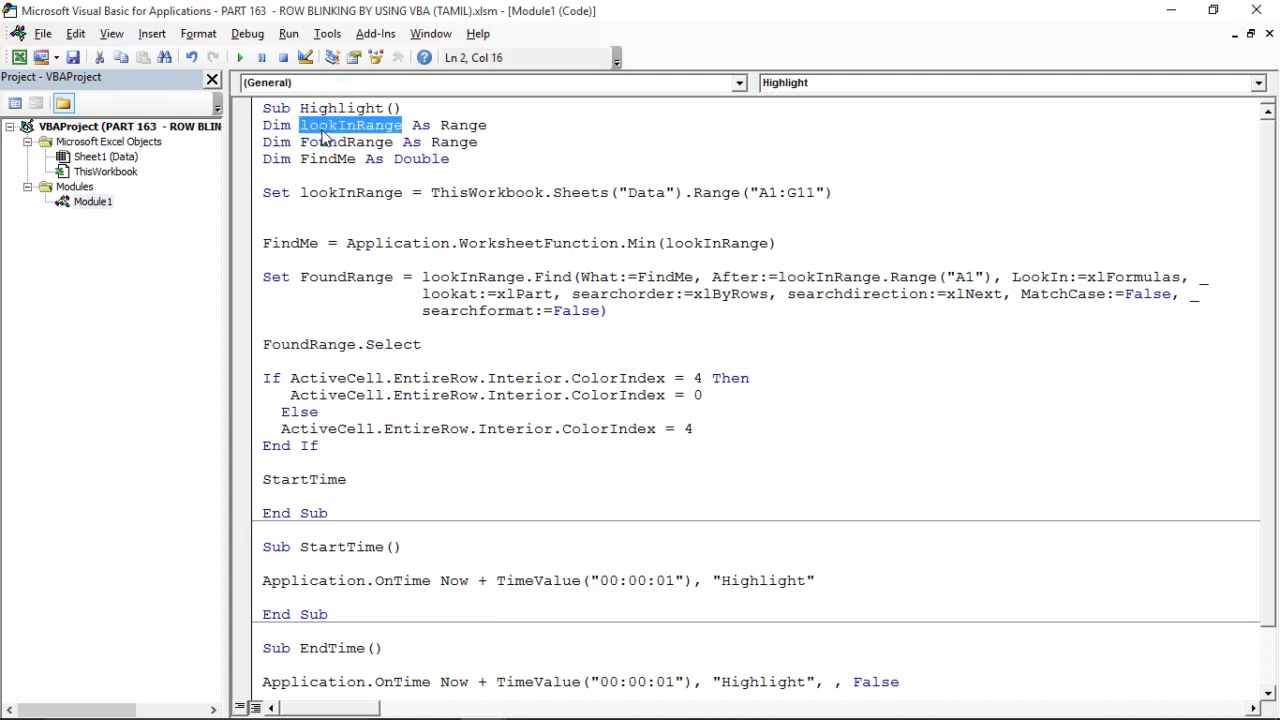
click(452, 125)
click(367, 124)
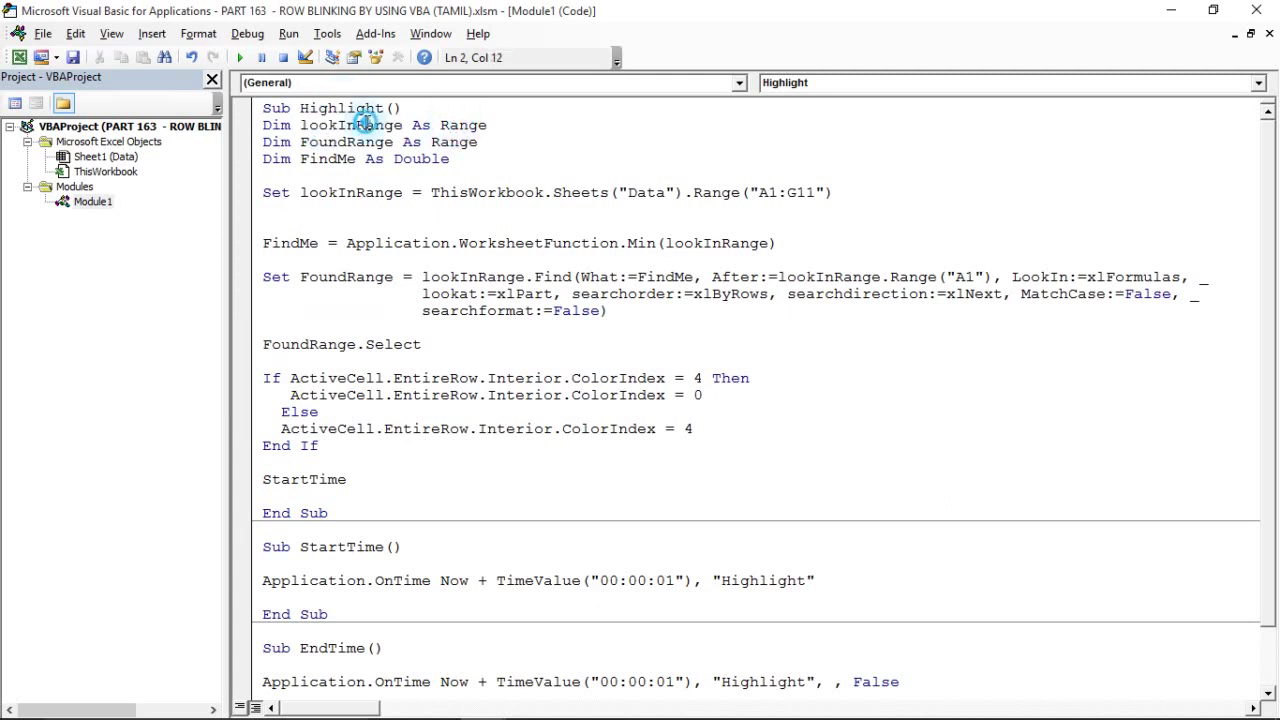
double_click(367, 124)
double_click(352, 142)
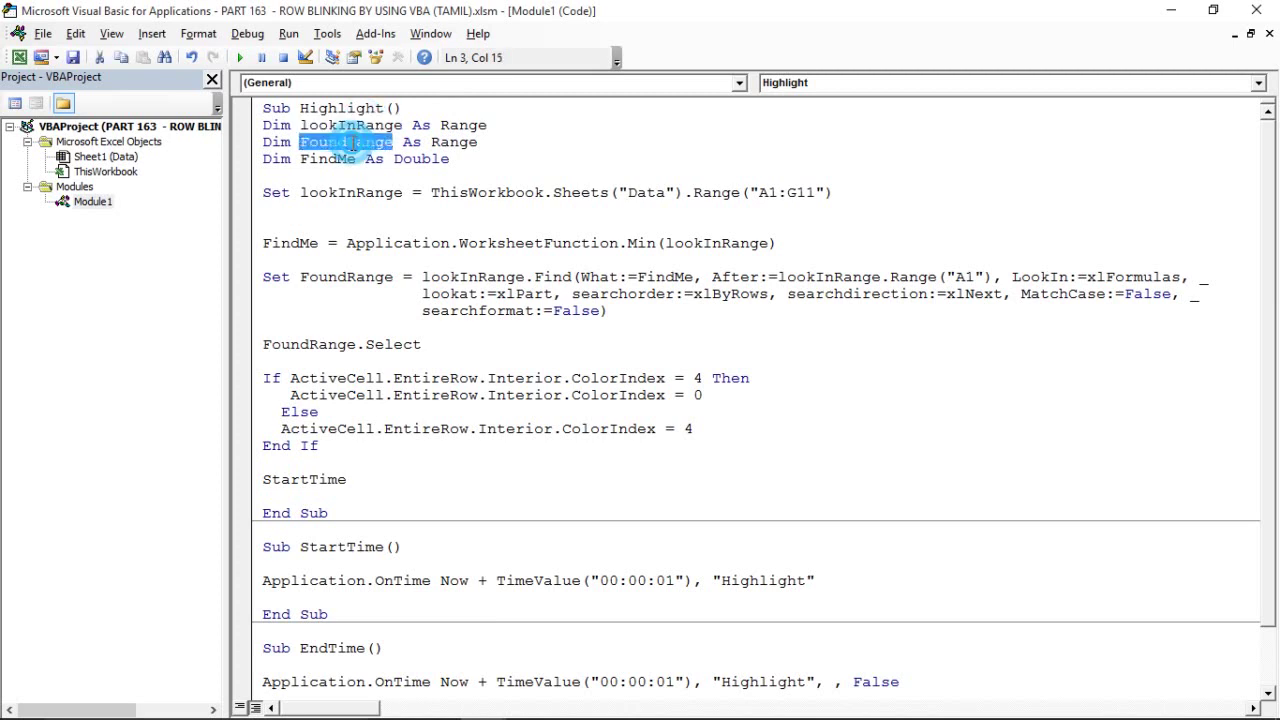
click(442, 142)
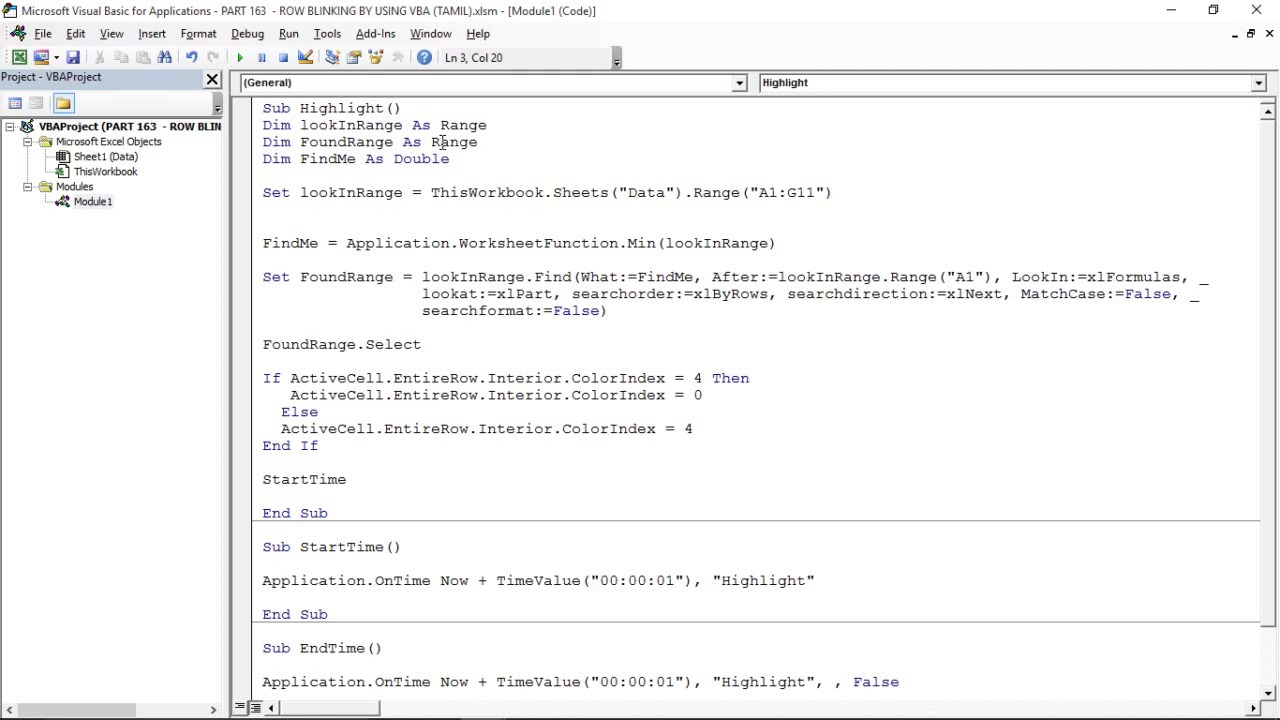
double_click(316, 160)
click(421, 160)
click(320, 176)
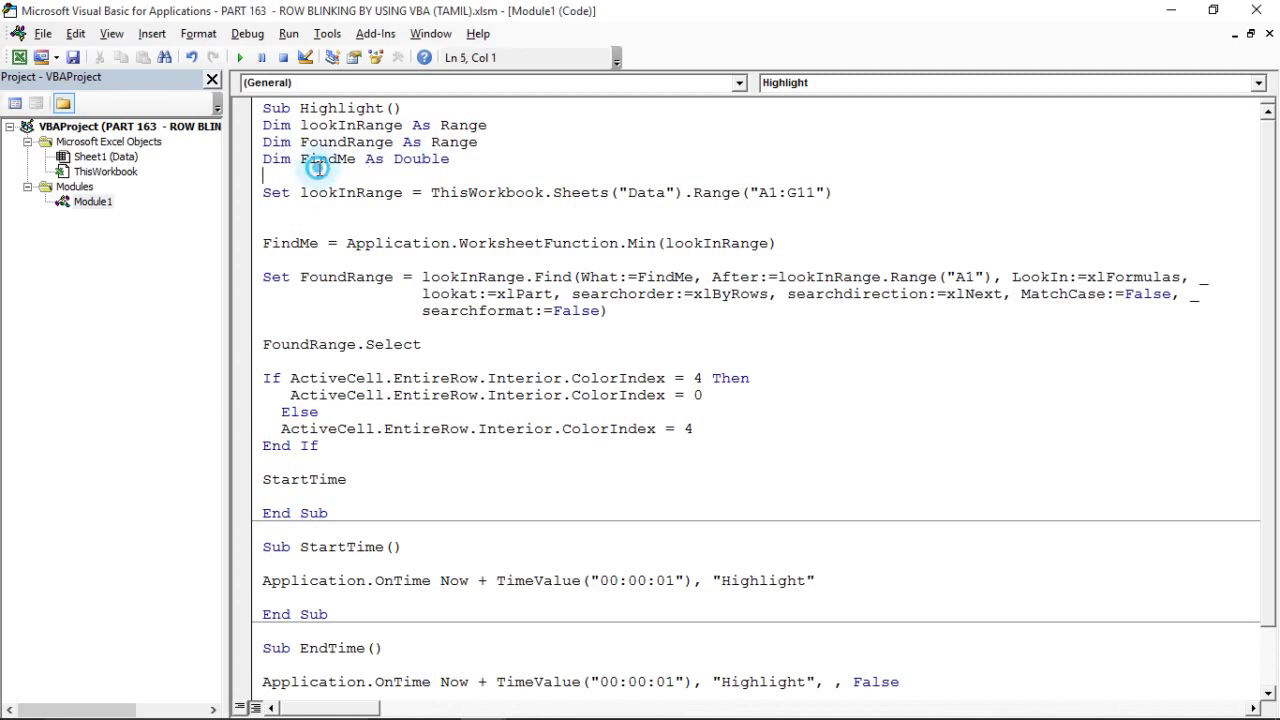
double_click(330, 192)
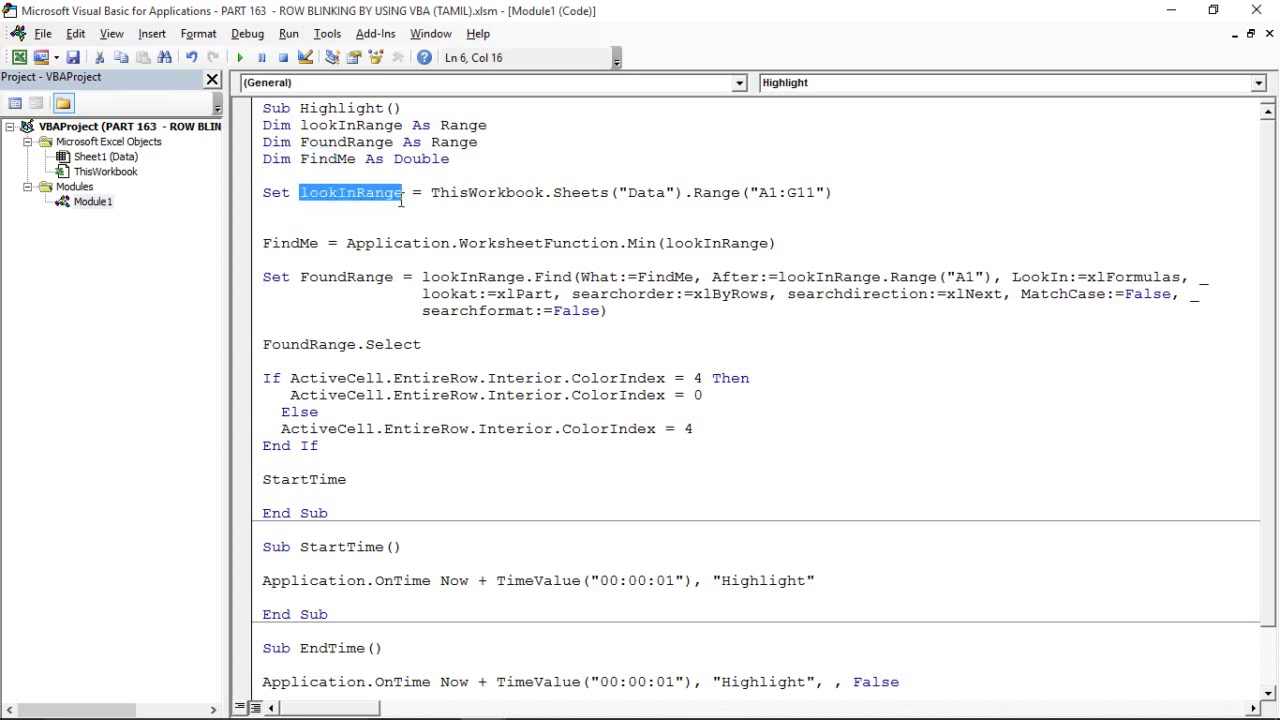
drag(432, 192, 685, 192)
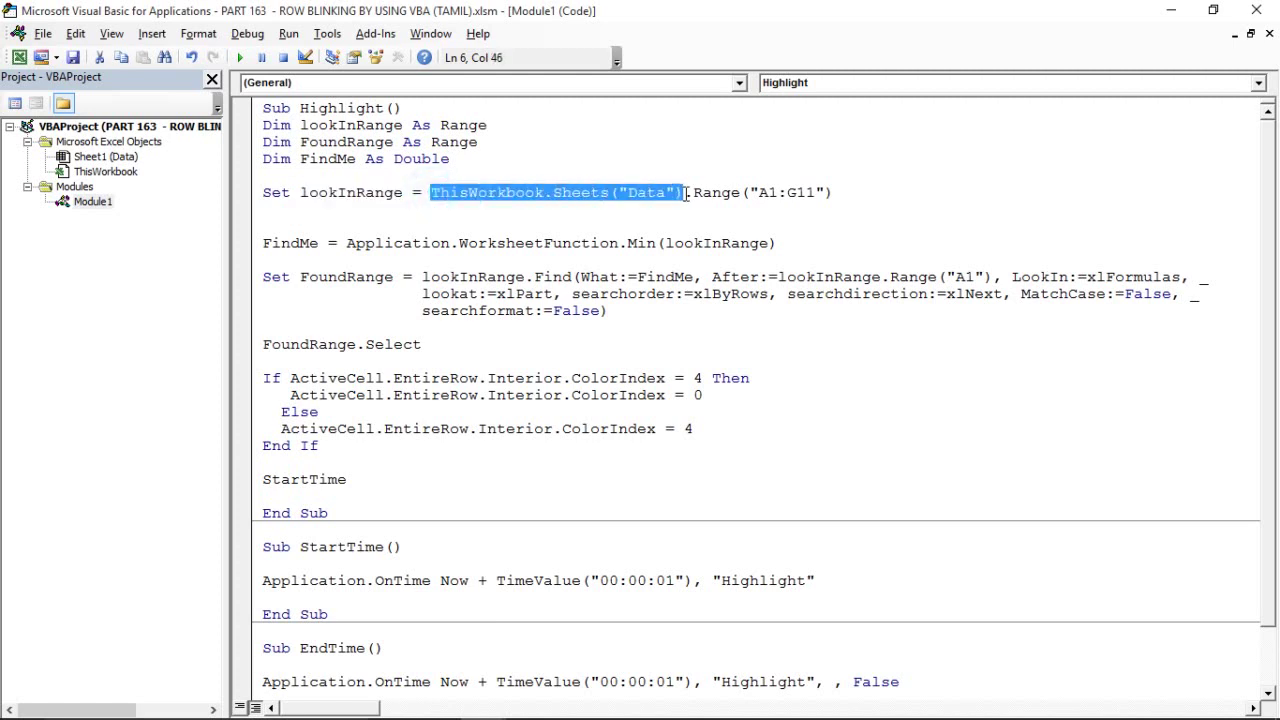
key(alt+F11)
Select A1:G11 on the Data sheet starting from A1, then switch back to the VBA editor
click(64, 314)
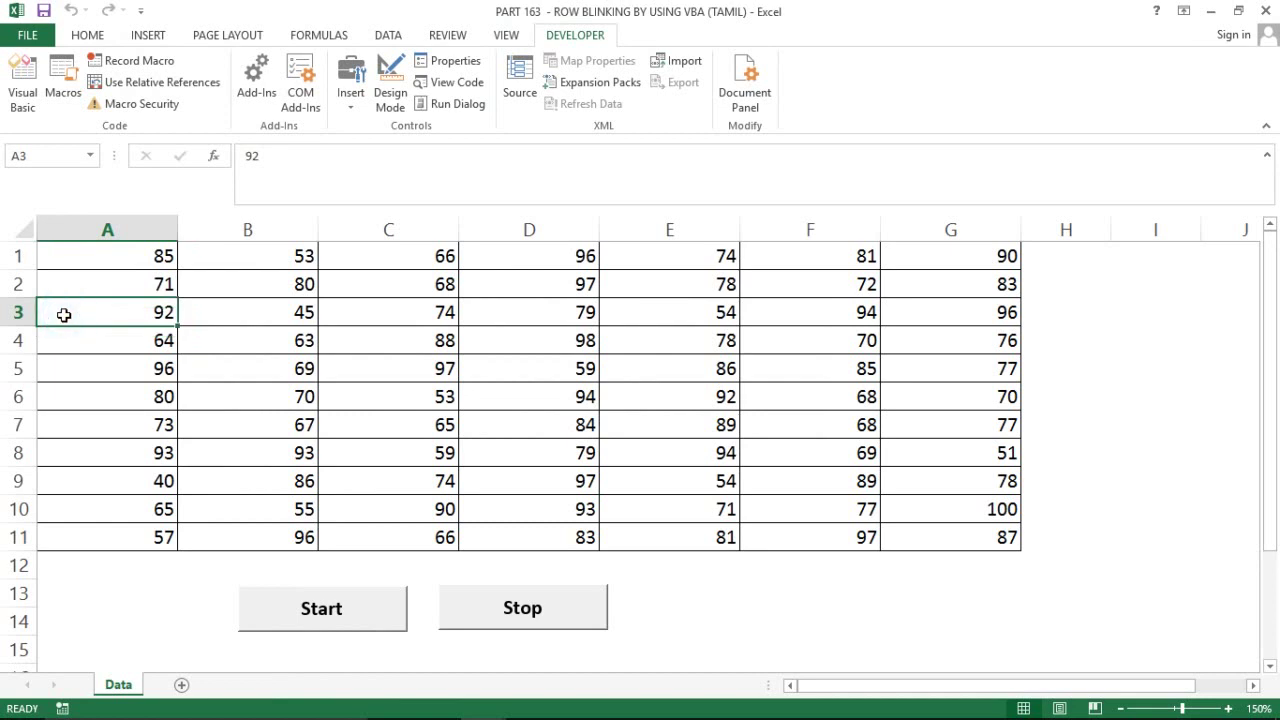
key(ctrl+Up)
key(ctrl+shift+Down)
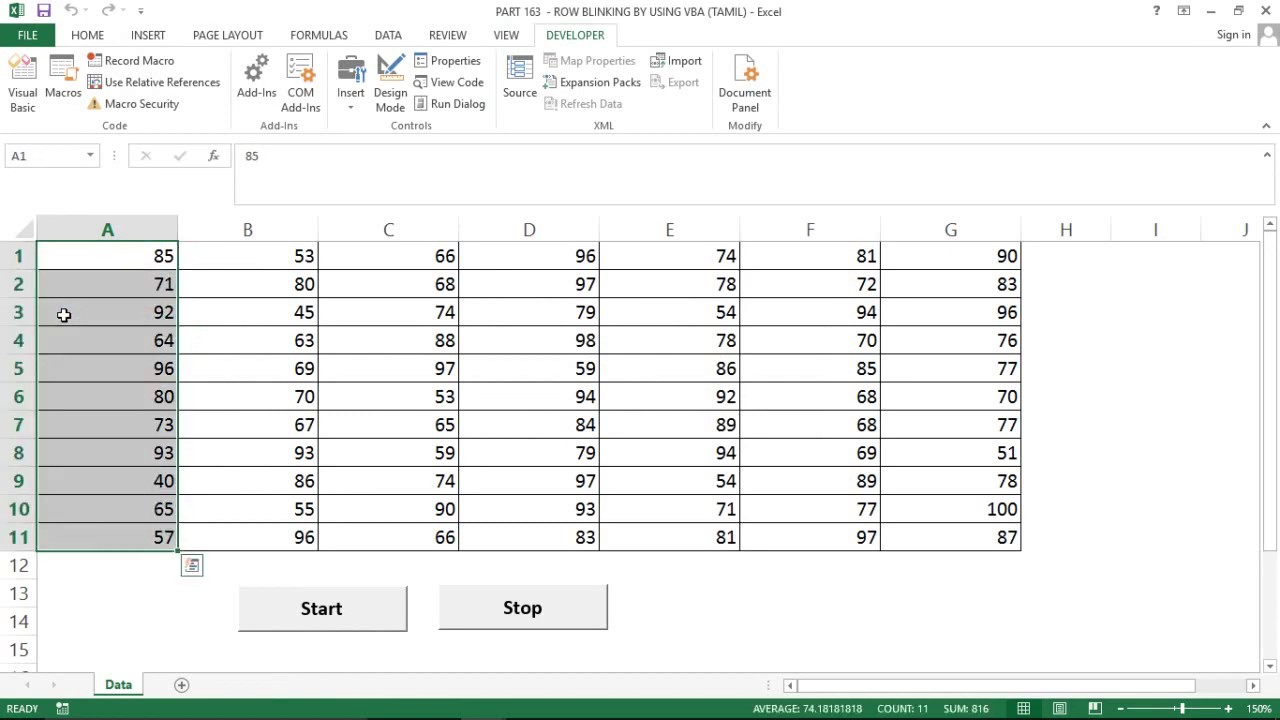
key(ctrl+shift+Right)
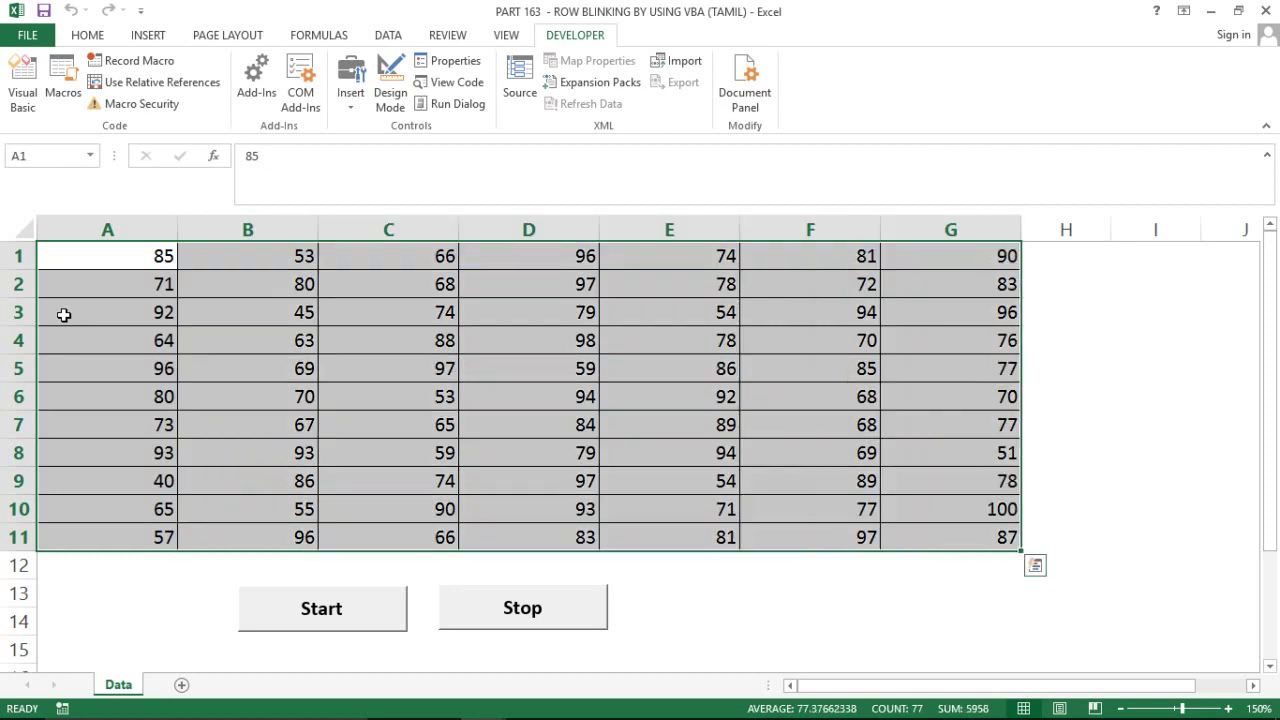
key(alt+F11)
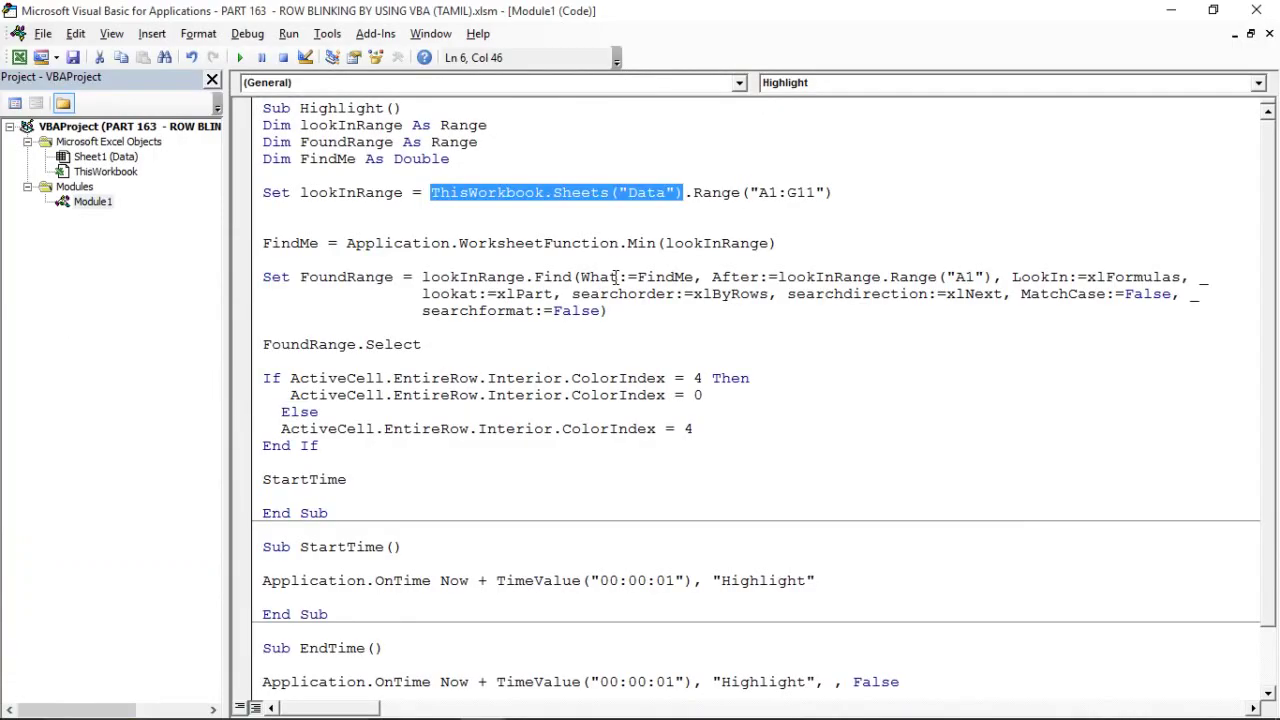
drag(757, 192, 832, 192)
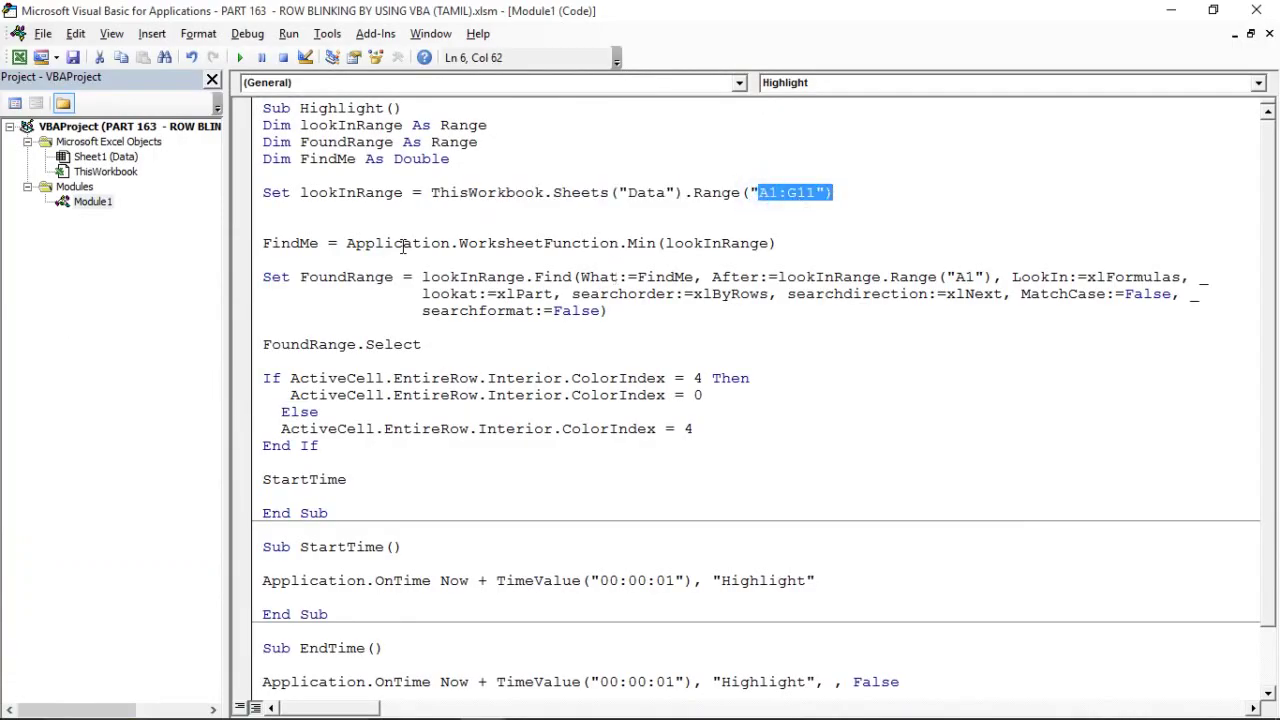
drag(346, 243, 740, 243)
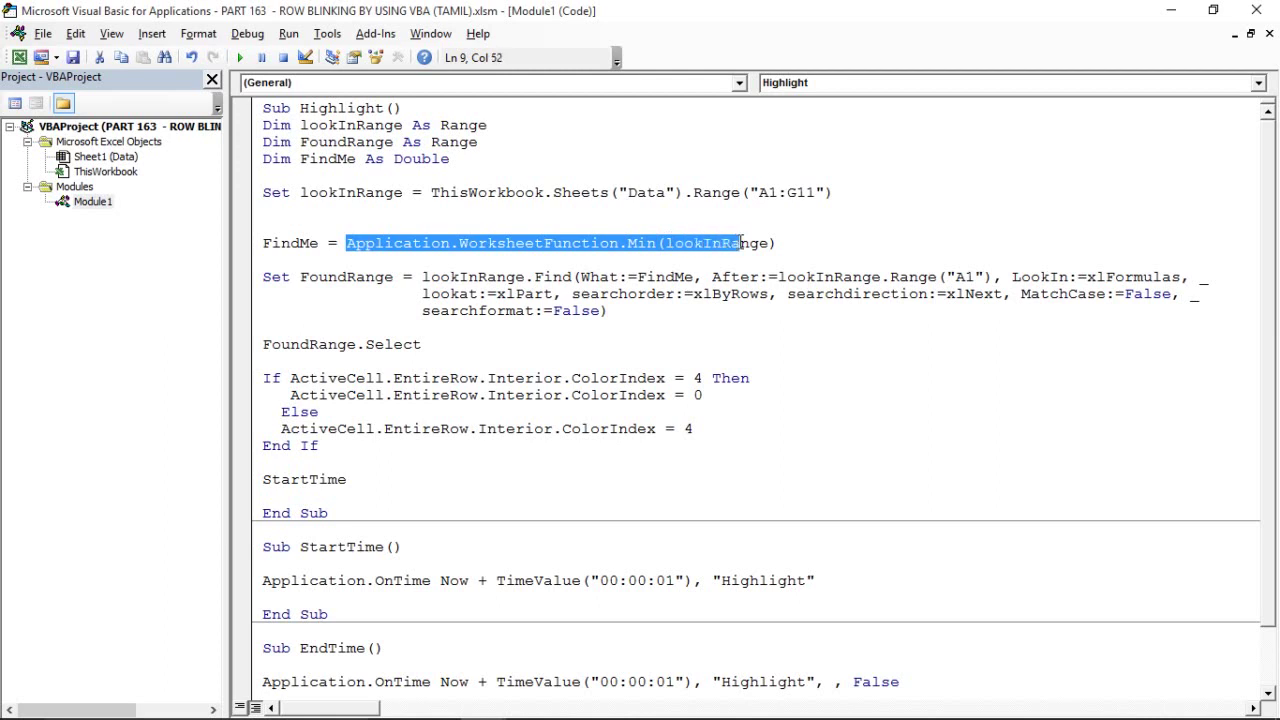
double_click(349, 193)
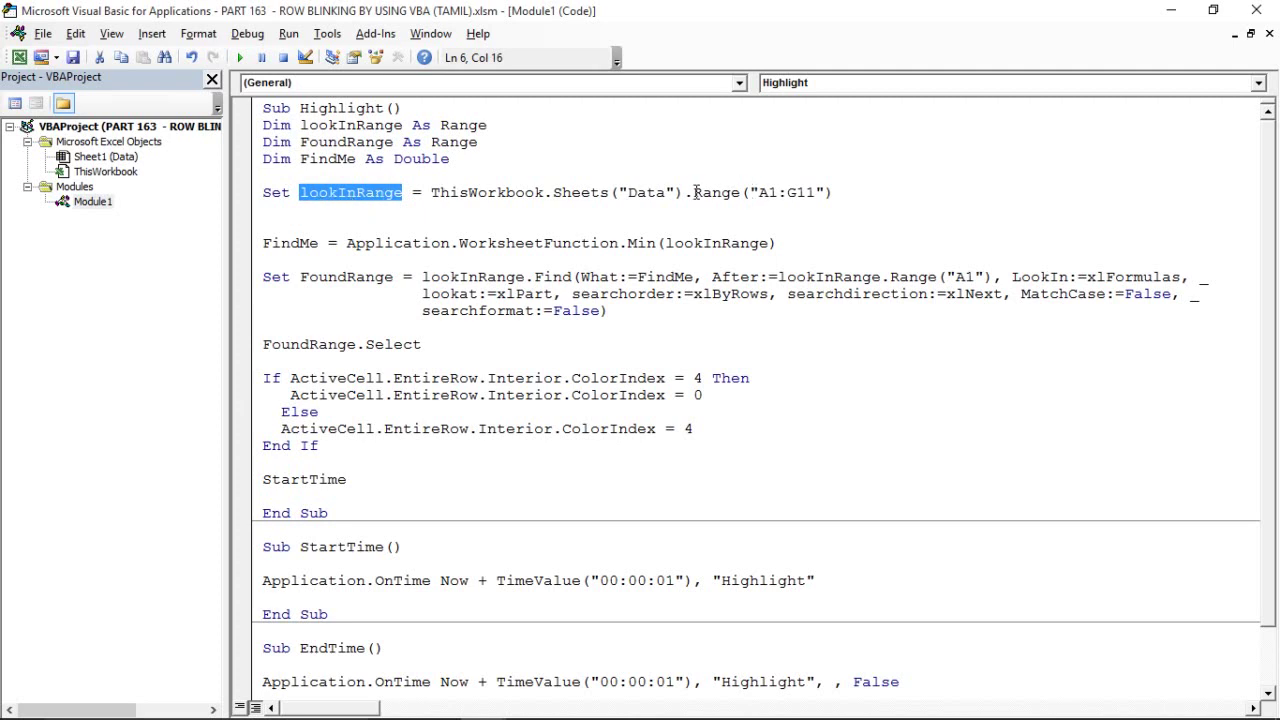
drag(695, 192, 818, 193)
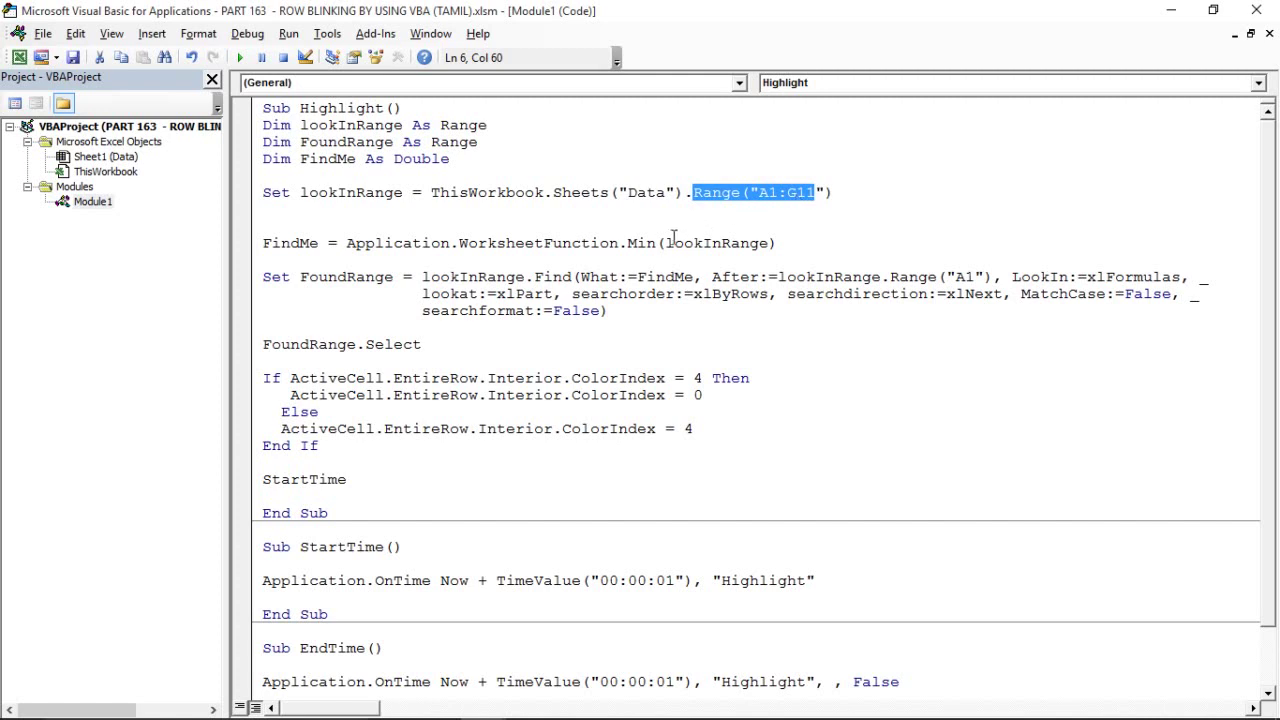
drag(665, 243, 772, 240)
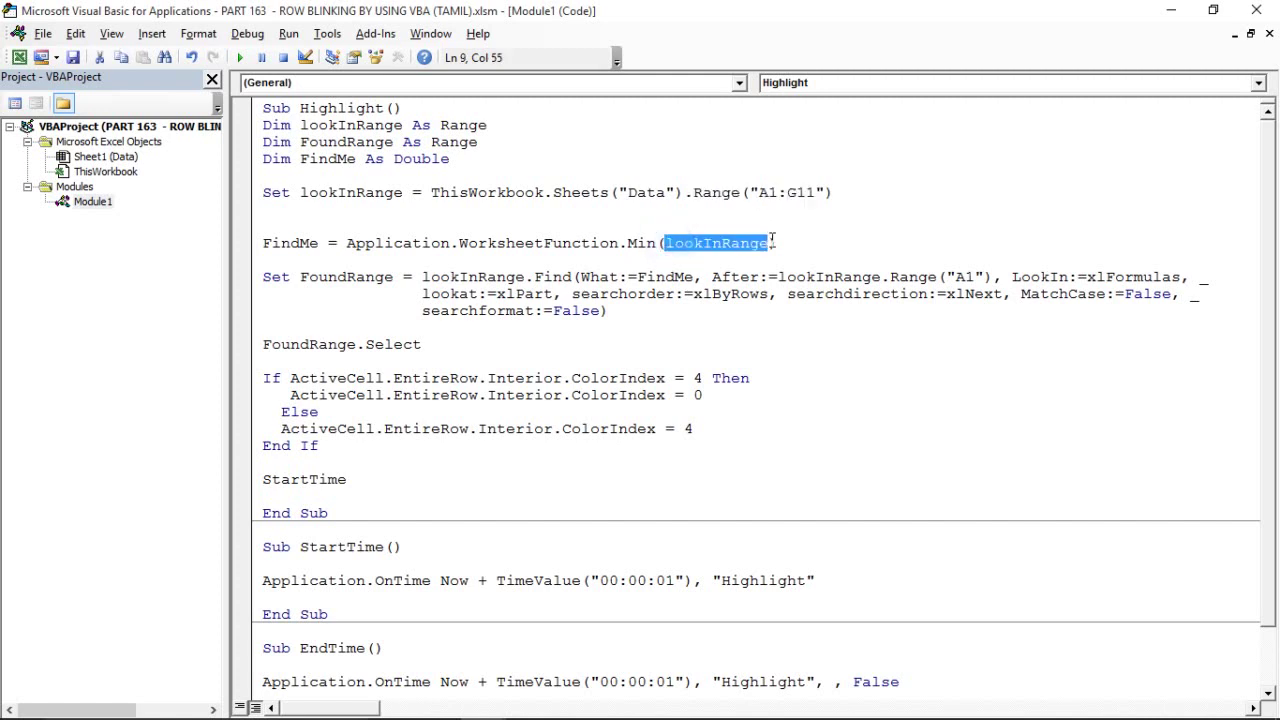
double_click(293, 246)
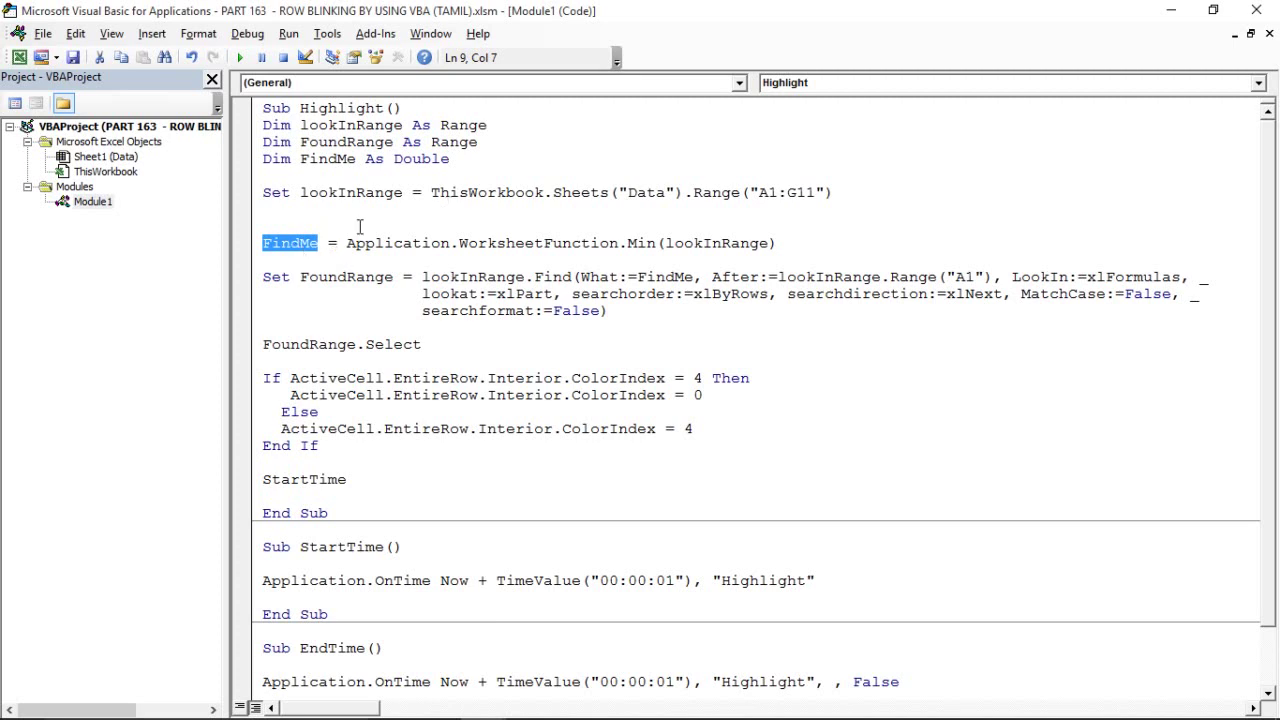
click(665, 243)
drag(665, 243, 752, 243)
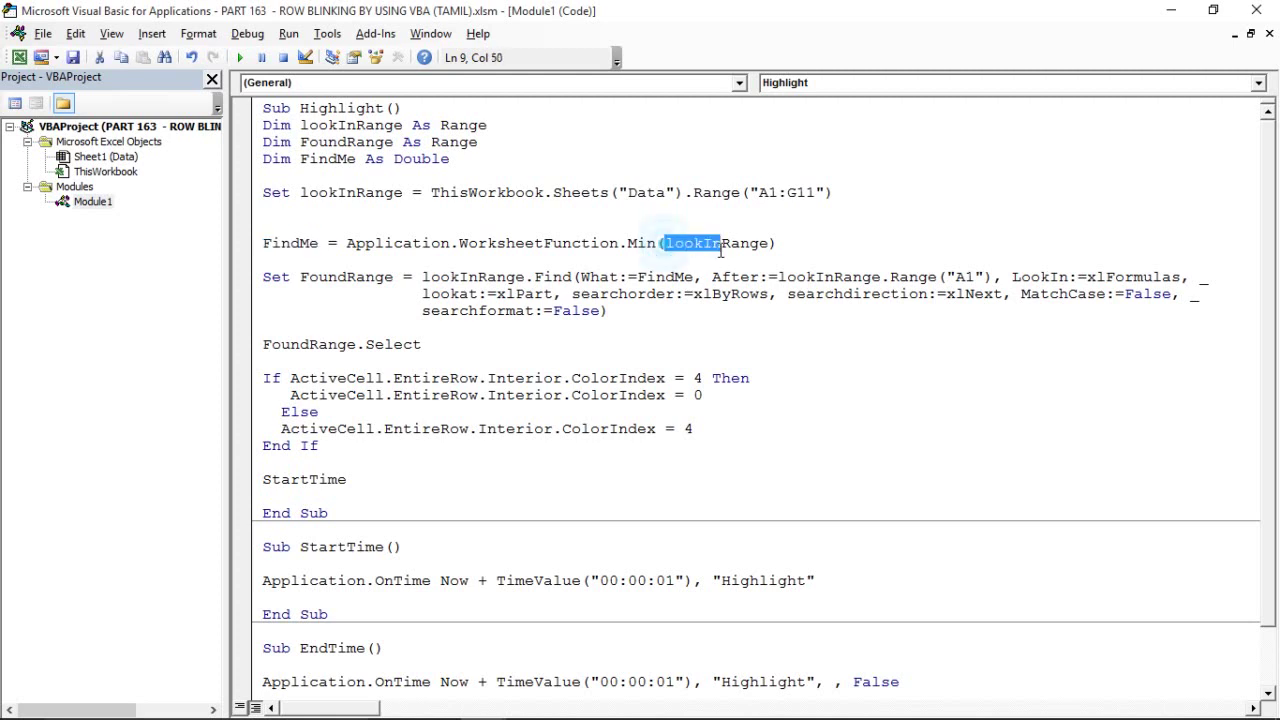
double_click(305, 243)
click(325, 280)
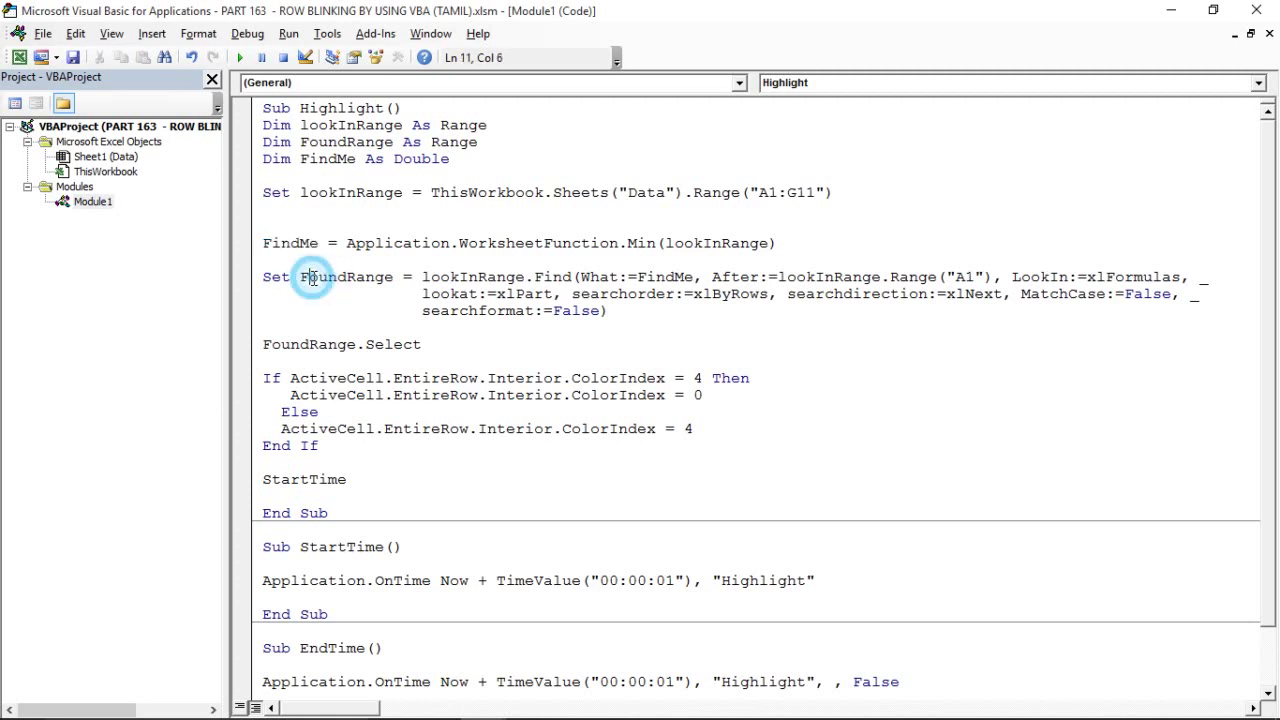
Mark FoundRange, the Find call, FindMe, Min(lookInRange) and the After:= argument in Highlight
double_click(335, 281)
click(335, 280)
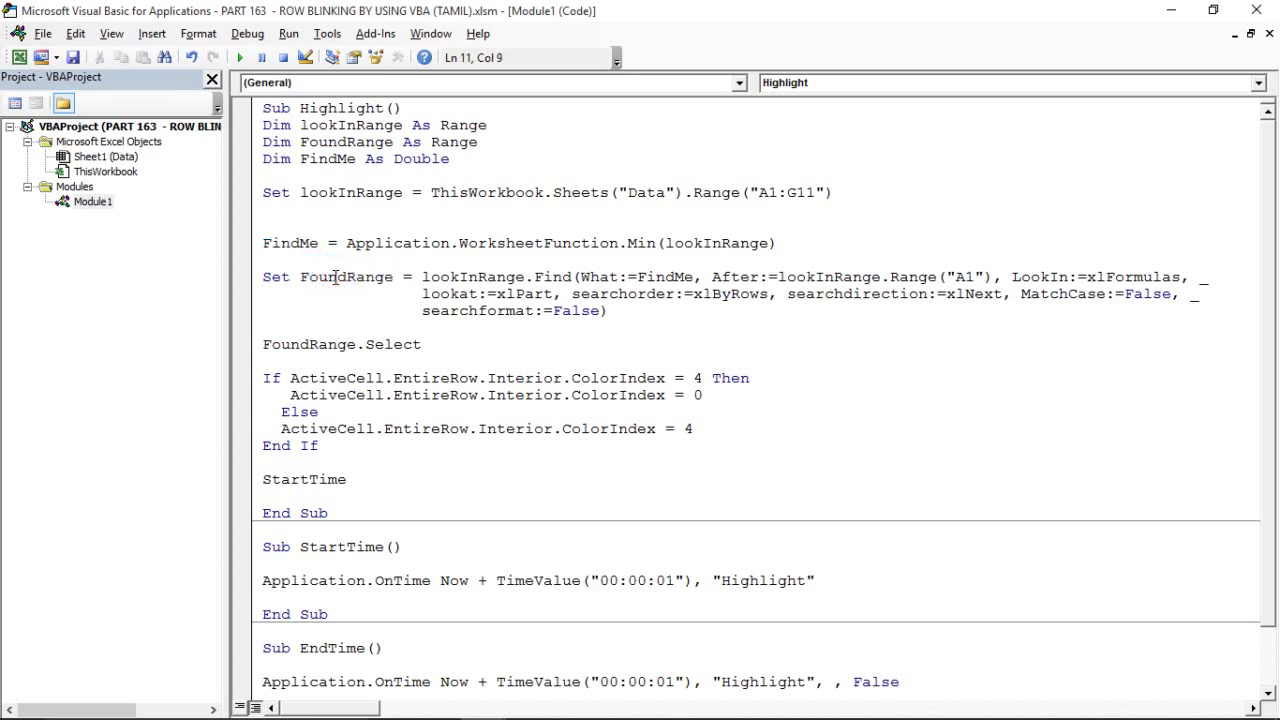
double_click(337, 280)
click(356, 280)
drag(423, 280, 610, 311)
click(638, 294)
drag(638, 279, 697, 279)
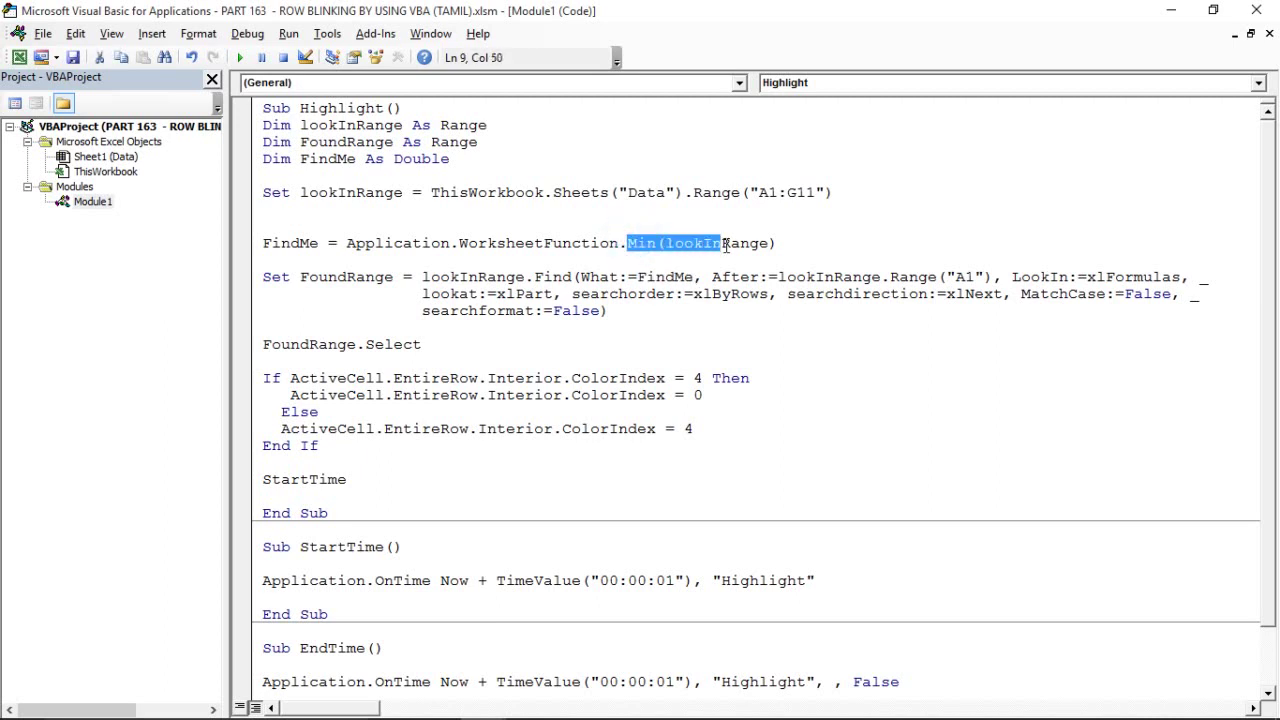
drag(628, 243, 766, 245)
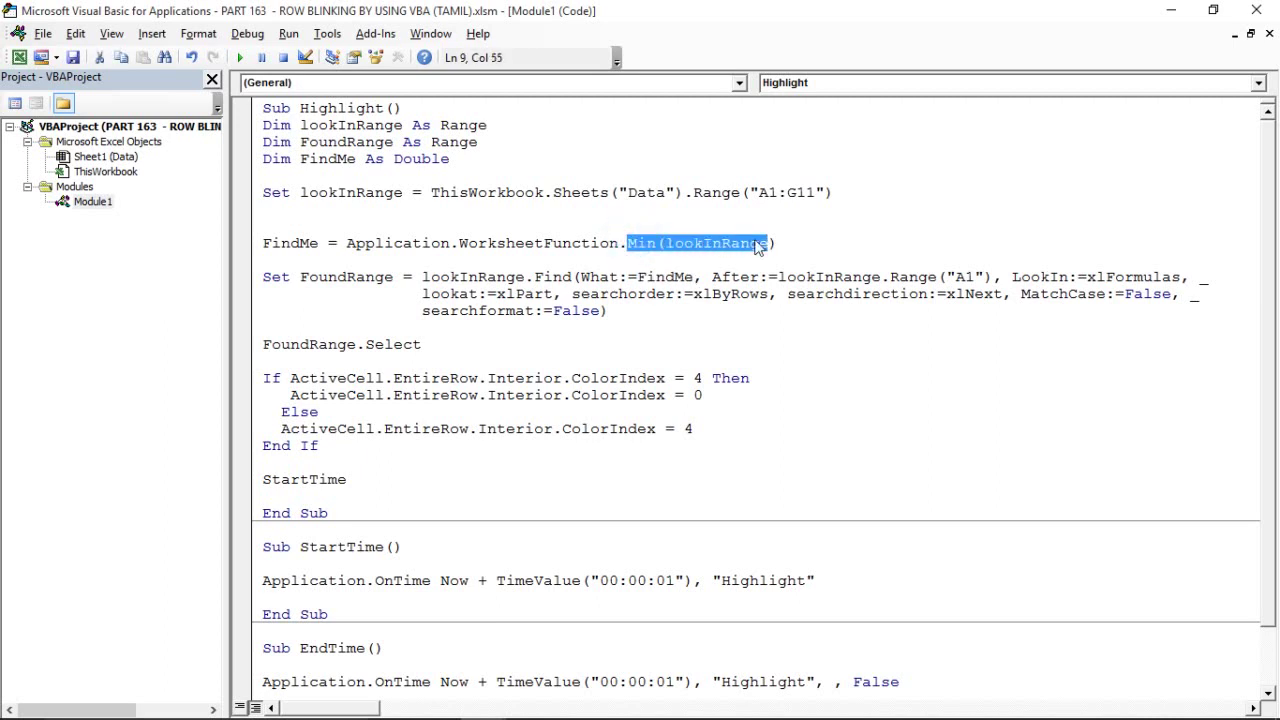
double_click(288, 245)
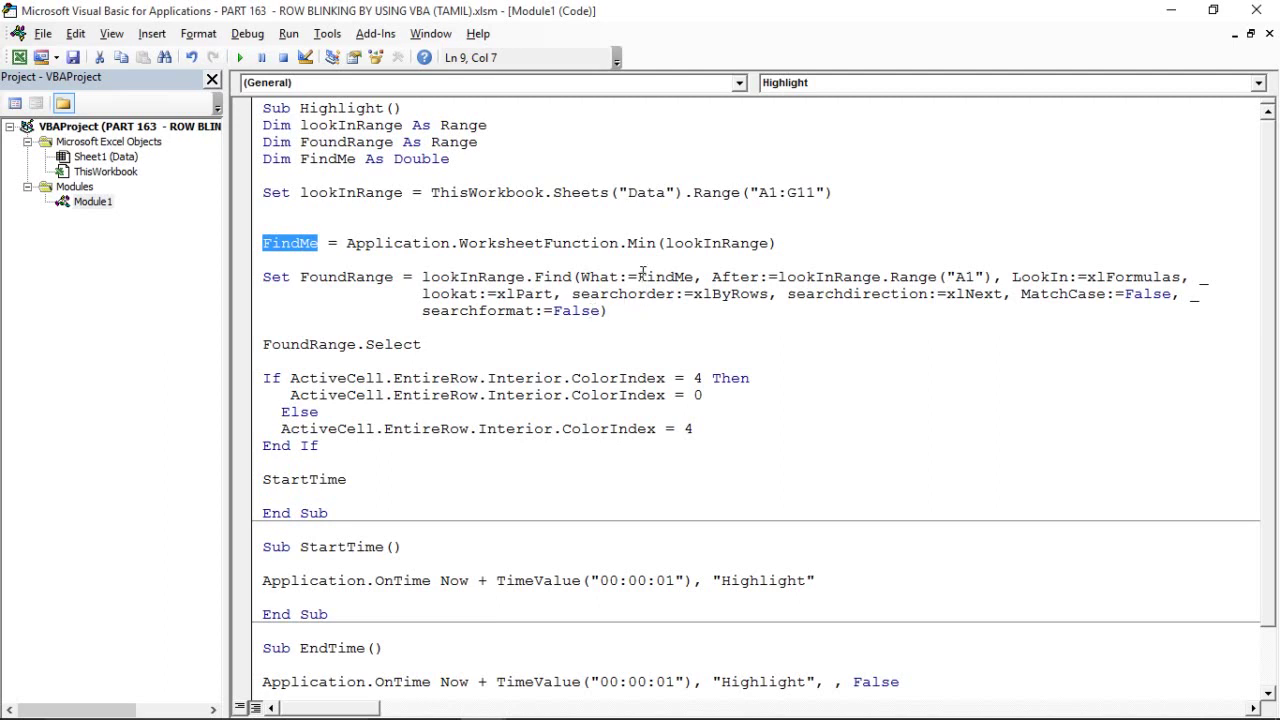
drag(637, 277, 699, 276)
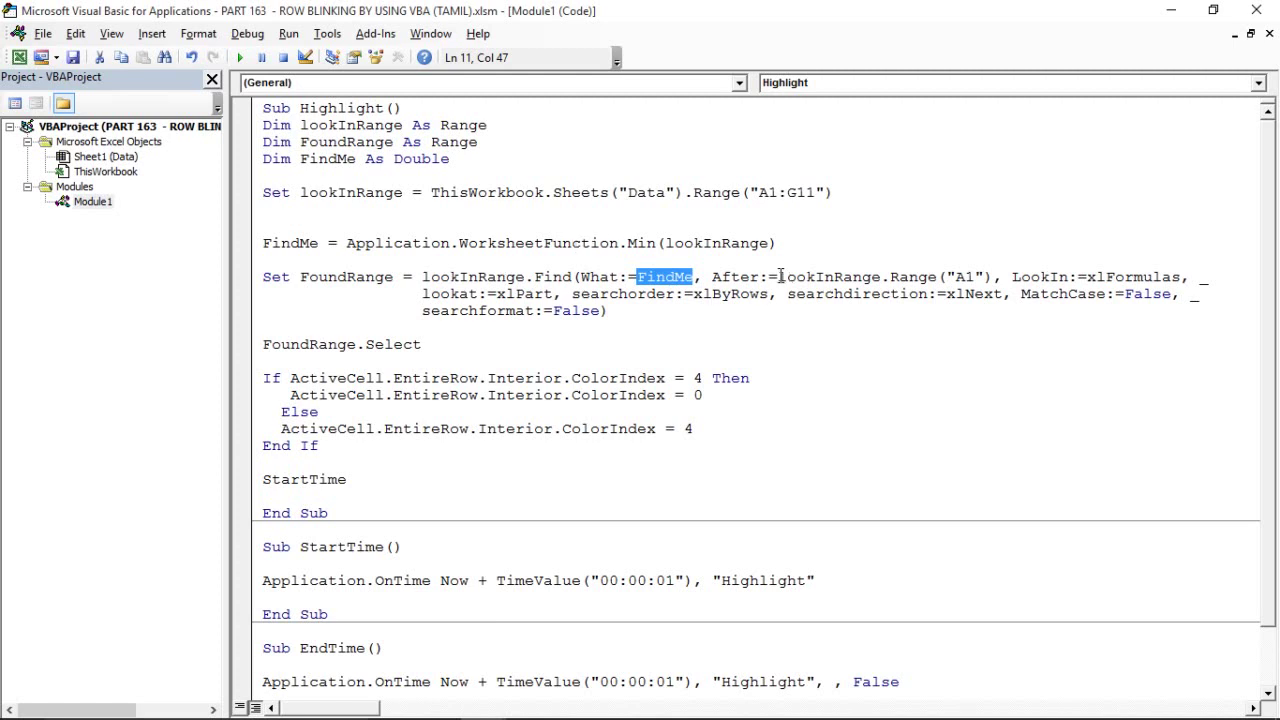
drag(777, 277, 986, 279)
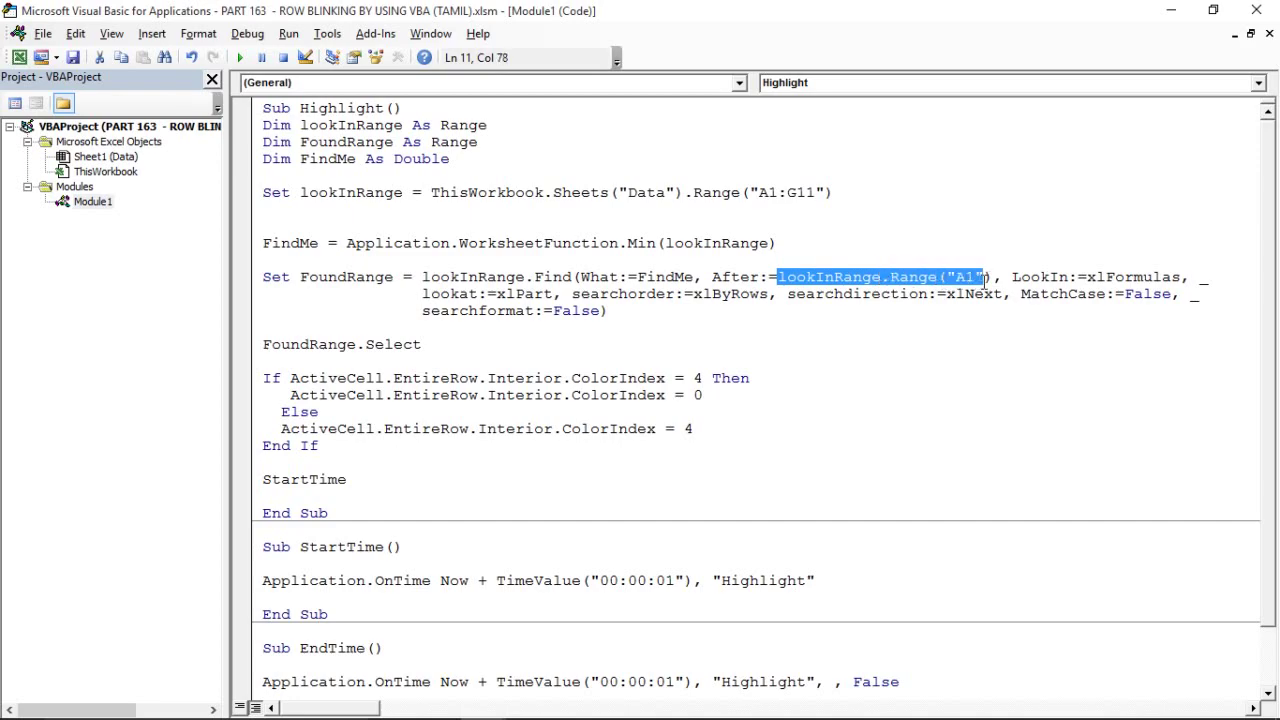
Extend a selection from A1 to A1:G11 on the Data sheet, then return to the code
key(alt+F11)
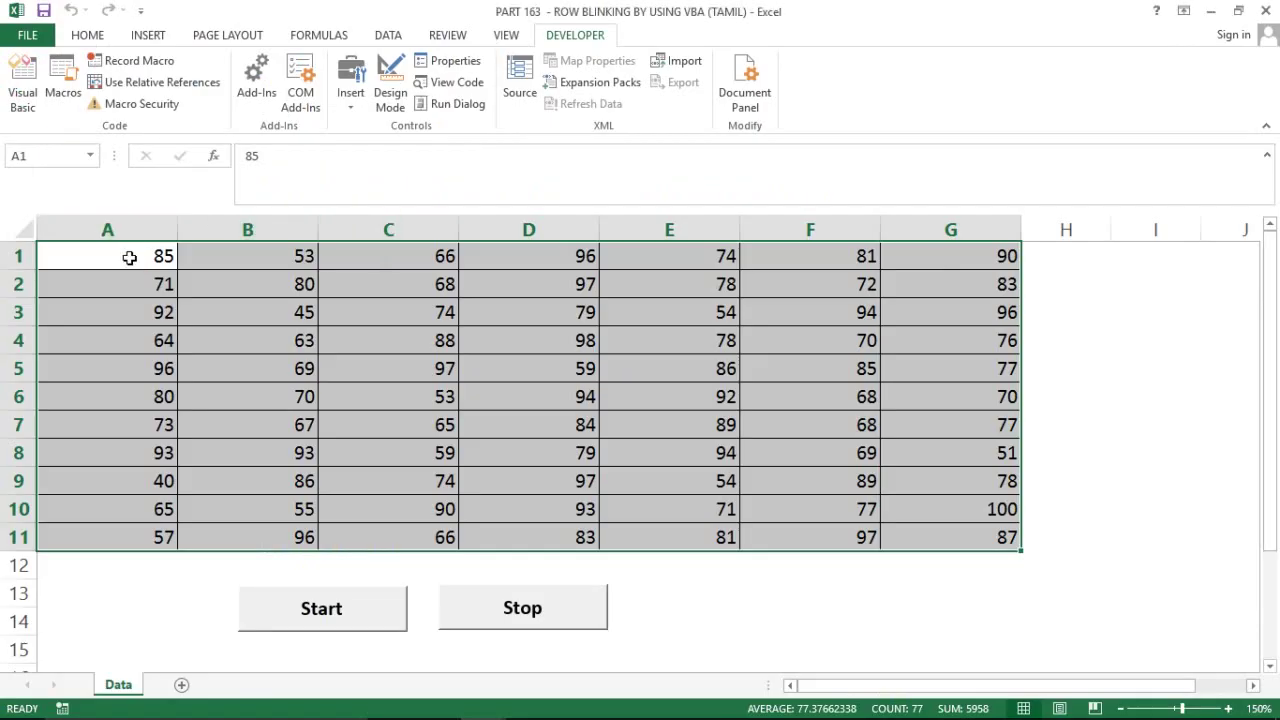
click(129, 257)
key(shift+Down)
key(shift+Down)
key(shift+Down)
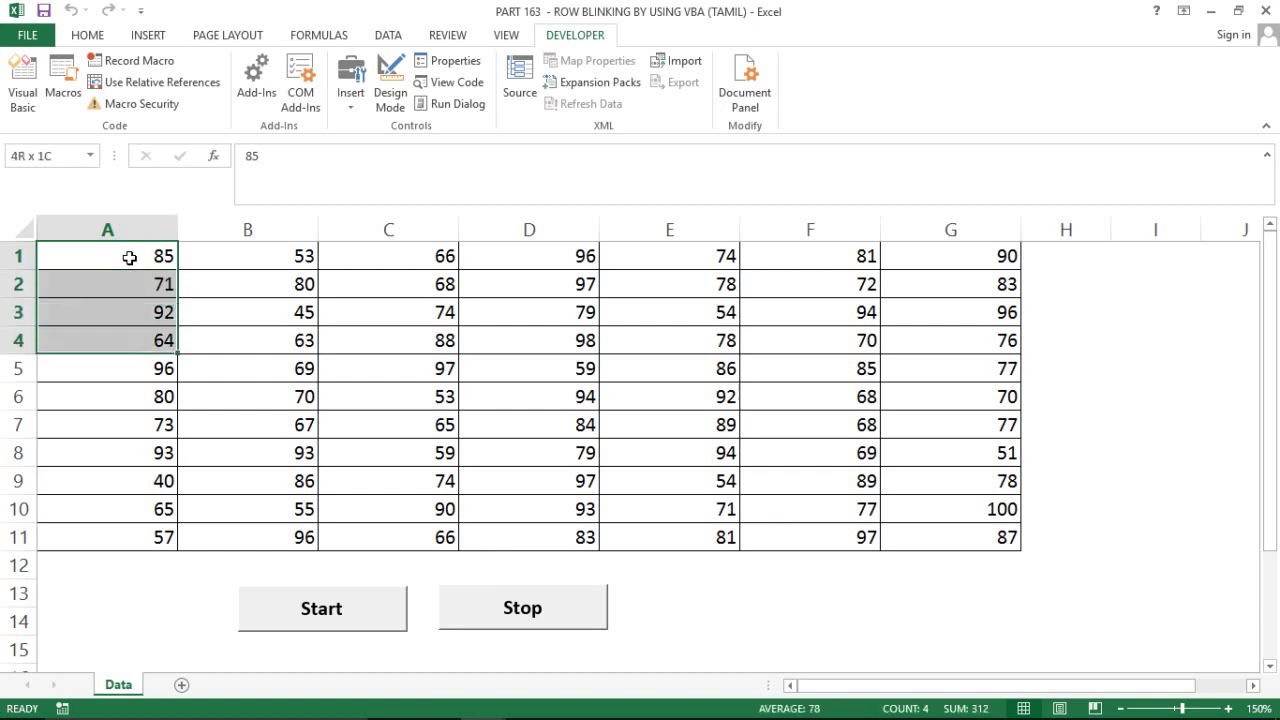
key(shift+Down)
key(shift+Down)
key(shift+Down)
key(shift+Down)
key(shift+Down)
key(shift+Down)
key(shift+Right)
key(shift+Right)
key(shift+Right)
key(shift+Right)
key(shift+Right)
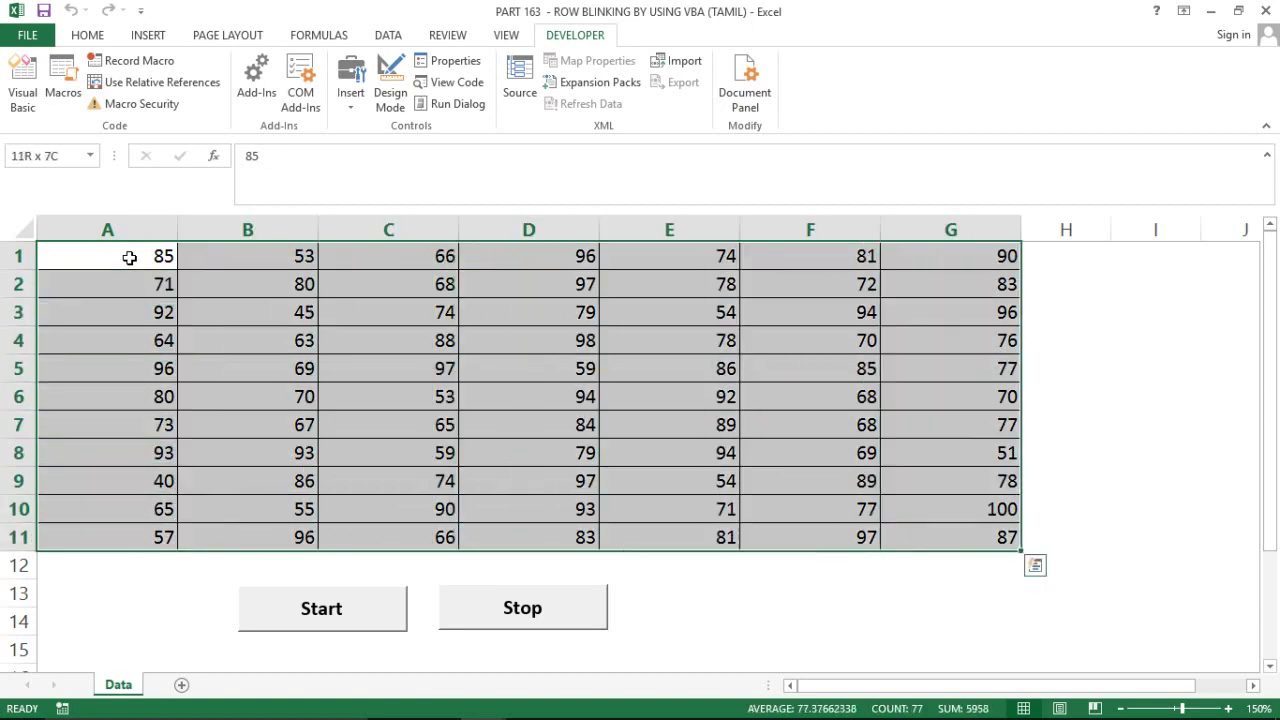
key(alt+F11)
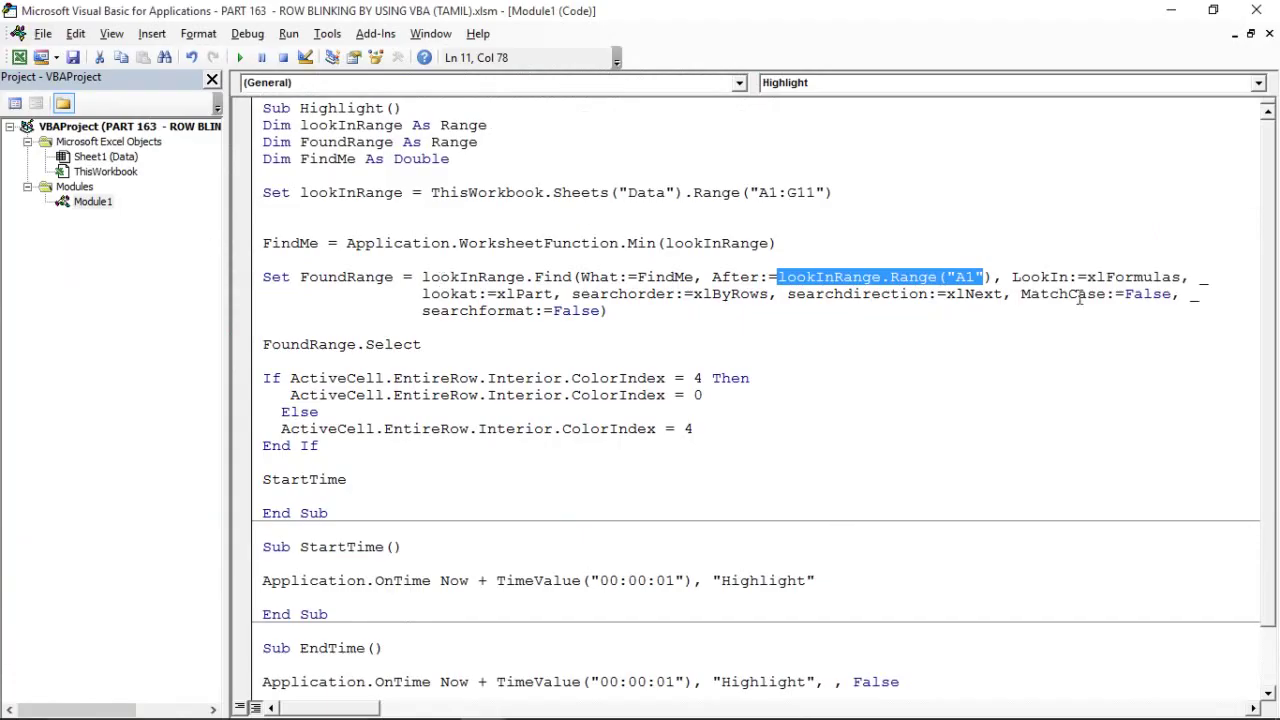
drag(1095, 276, 1160, 276)
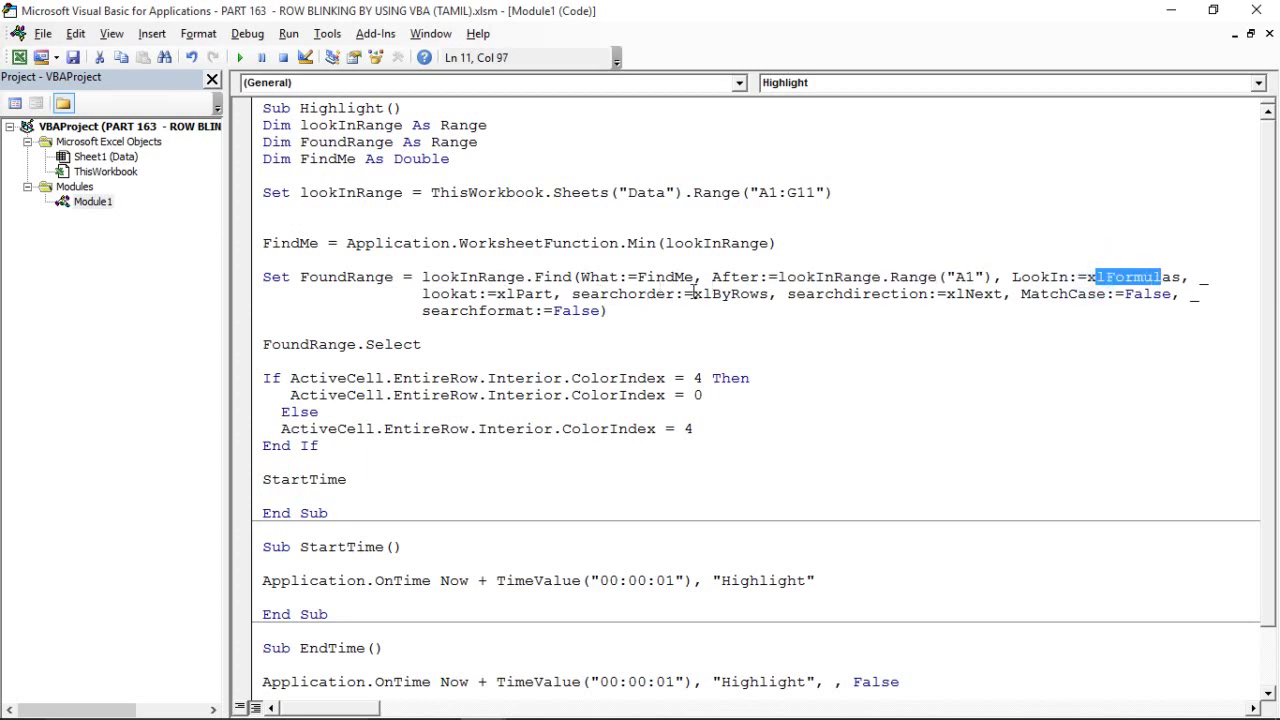
mouse_move(692, 293)
mouse_down()
mouse_move(813, 309)
mouse_move(795, 294)
mouse_up()
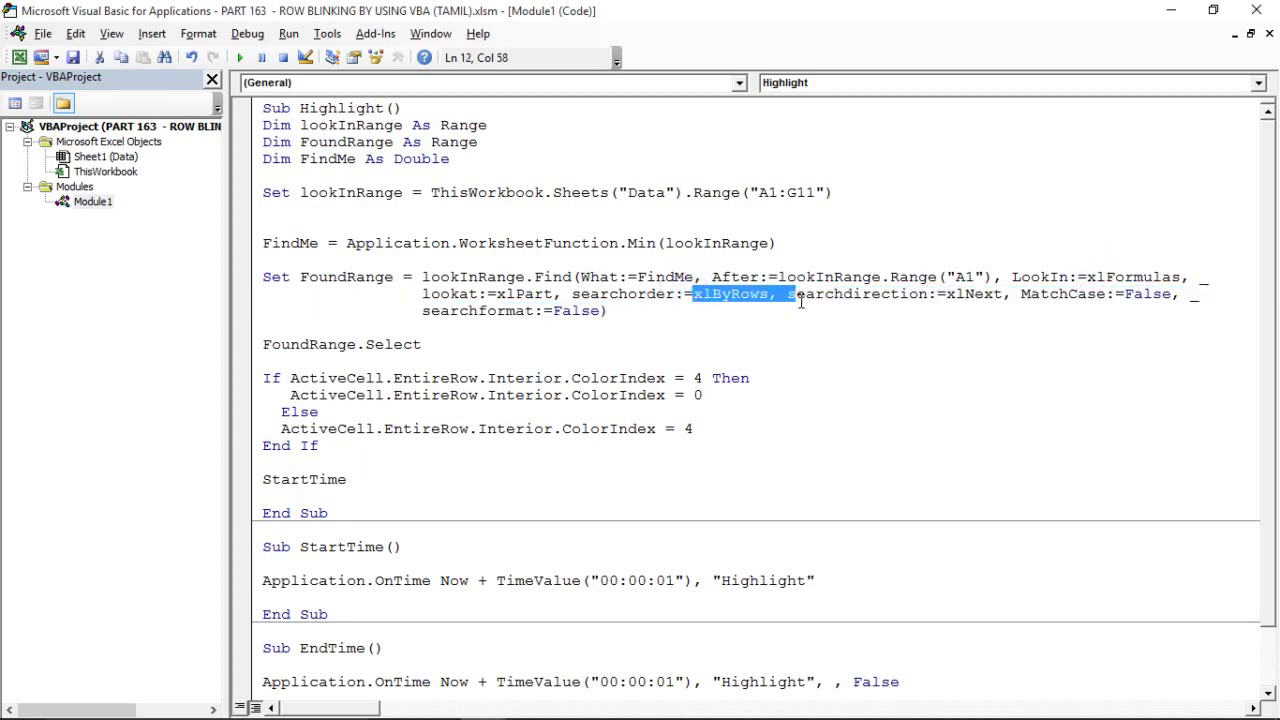
drag(946, 294, 984, 294)
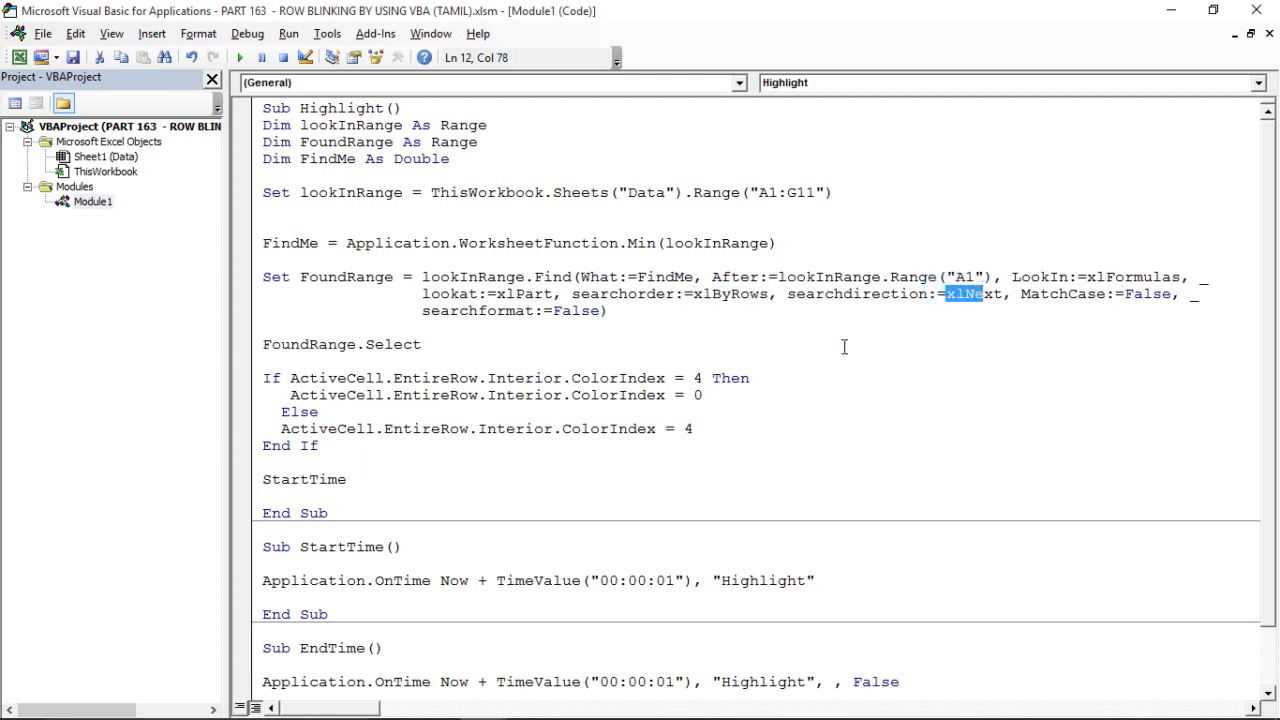
click(575, 313)
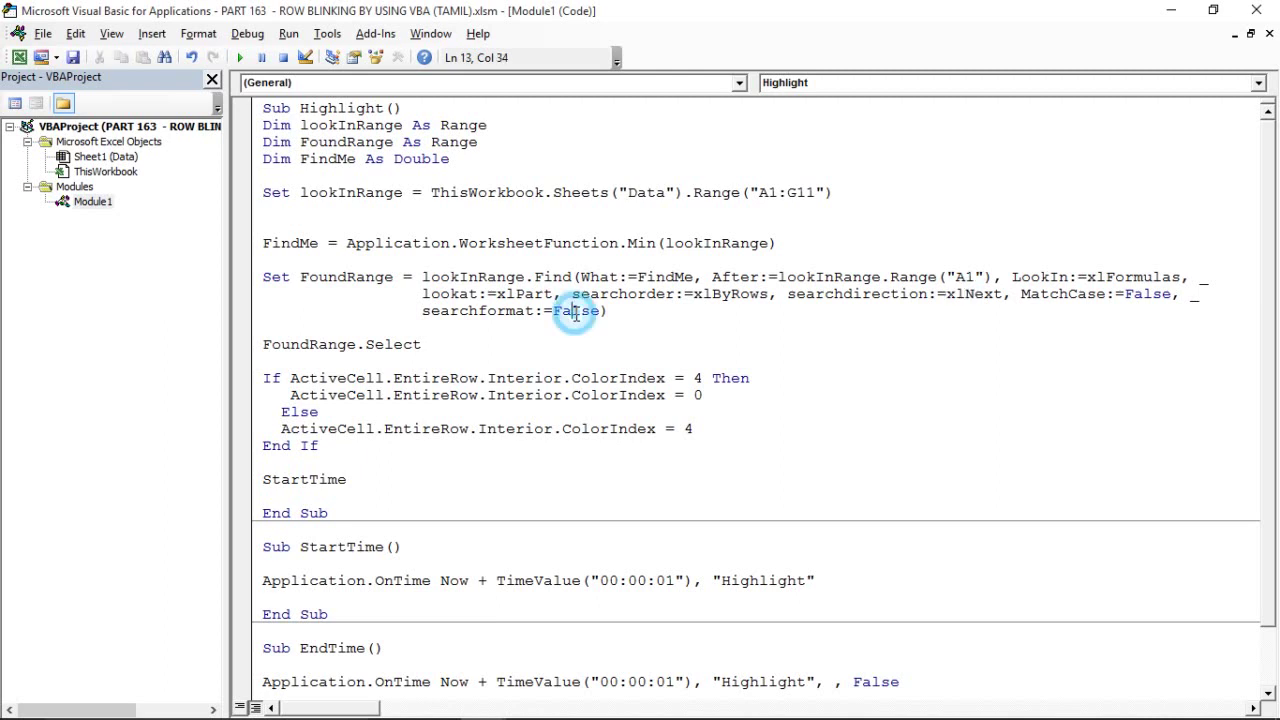
click(423, 277)
drag(423, 277, 613, 313)
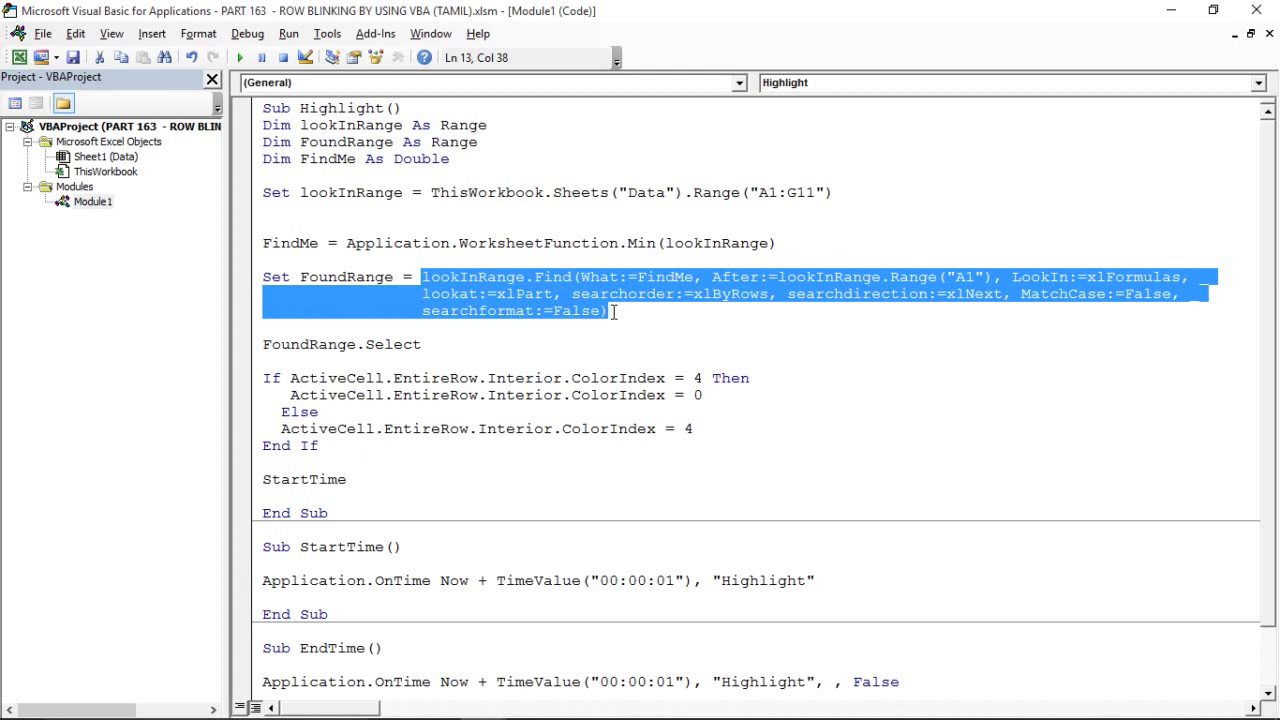
click(478, 343)
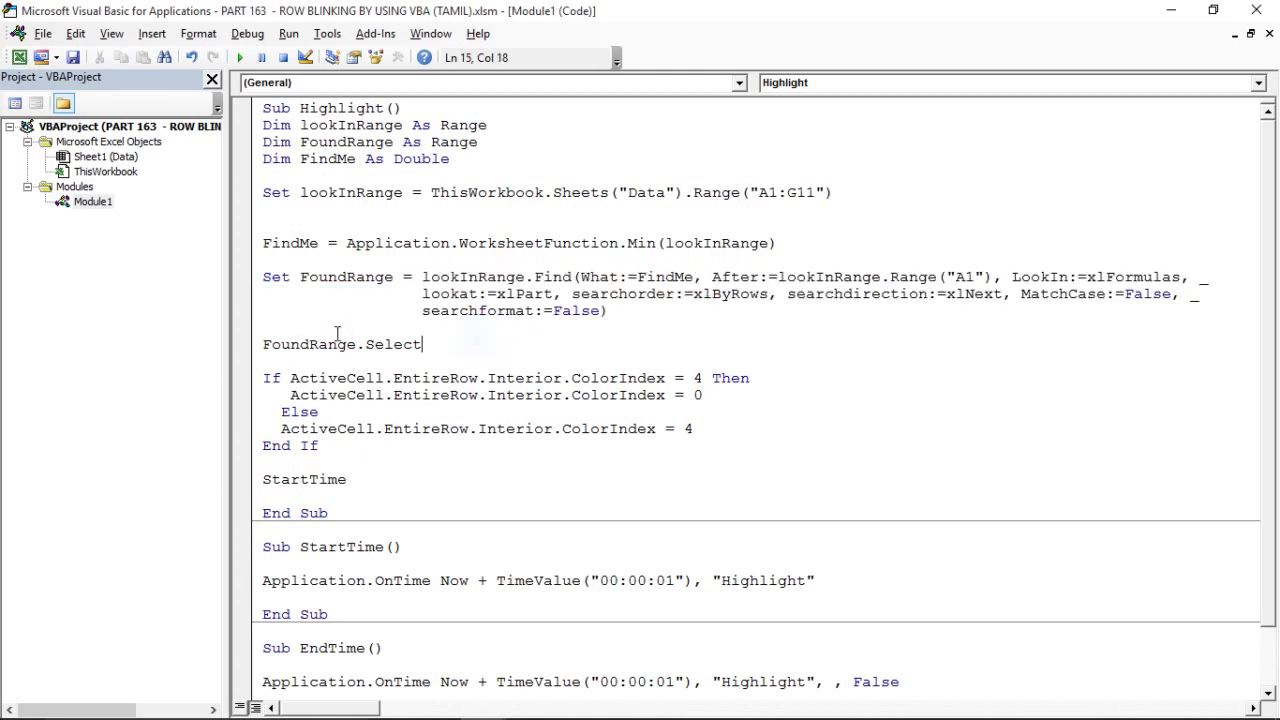
double_click(344, 277)
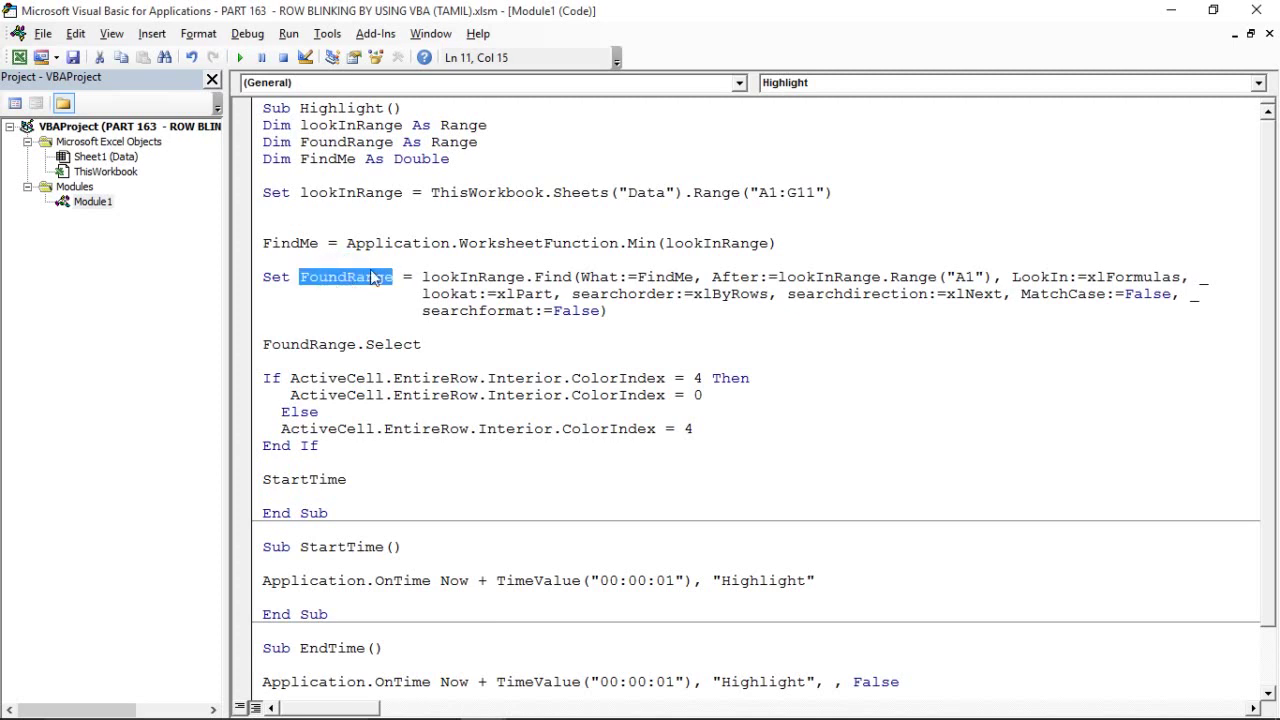
click(315, 345)
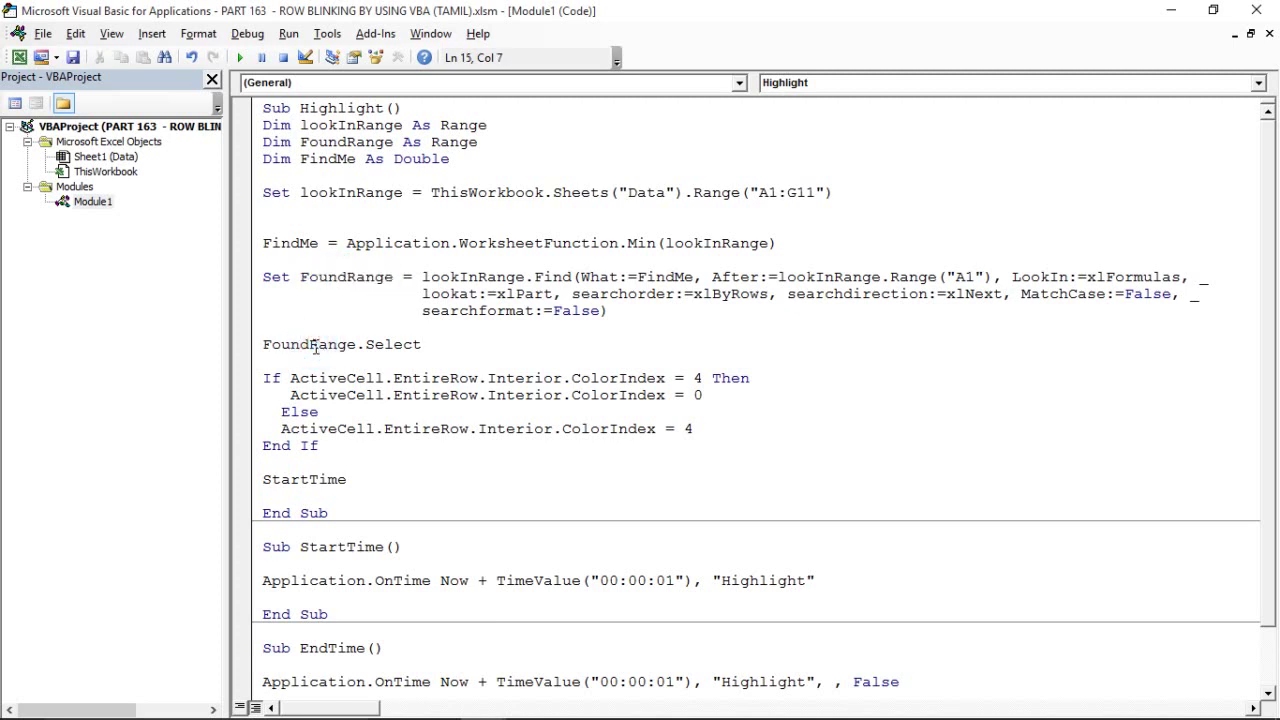
Clear the A1:G11 selection in Excel and point out FoundRange's Select method in the code
key(alt+F11)
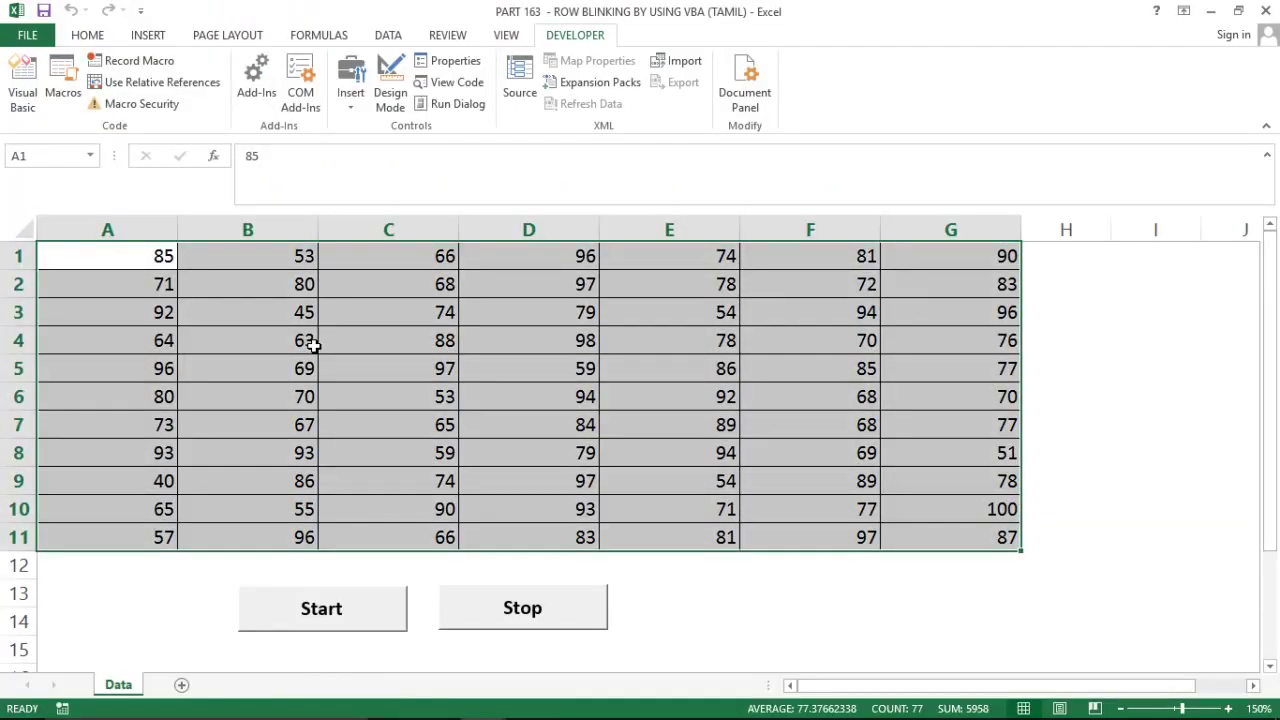
click(405, 374)
key(alt+F11)
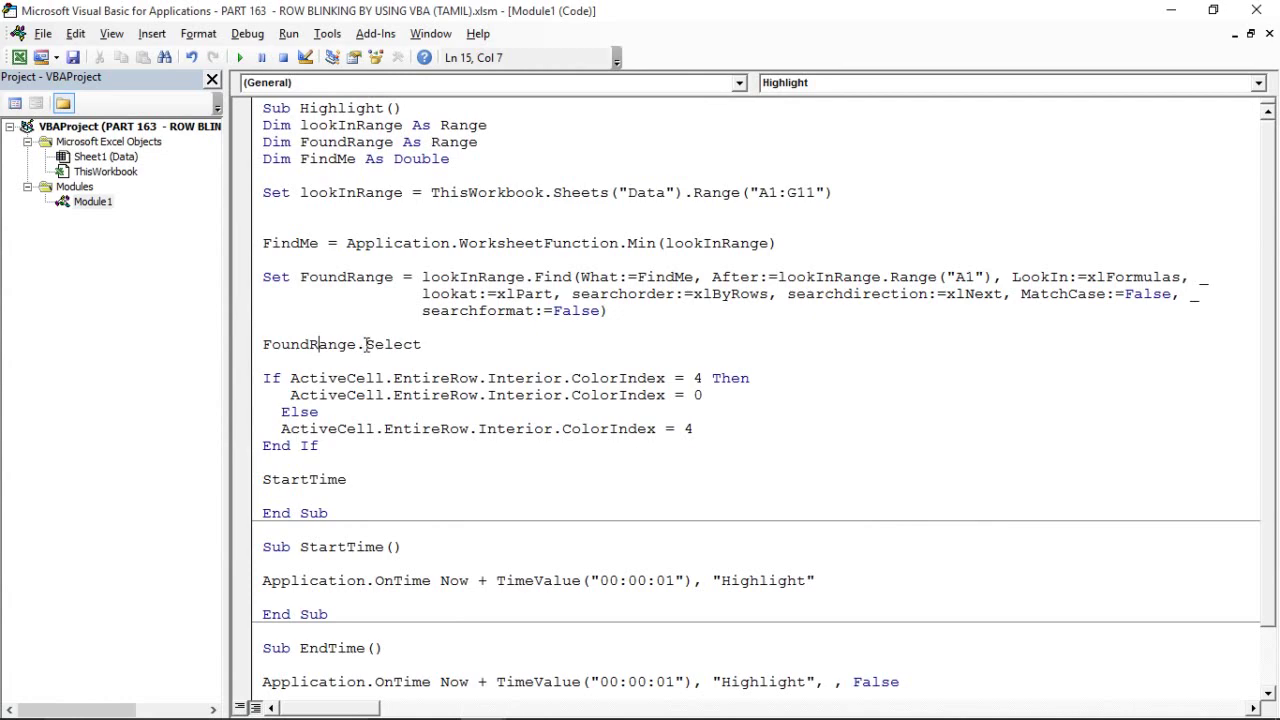
drag(366, 344, 423, 341)
Select cell A9 holding the minimum 40 and point out ActiveCell in the If condition
key(alt+F11)
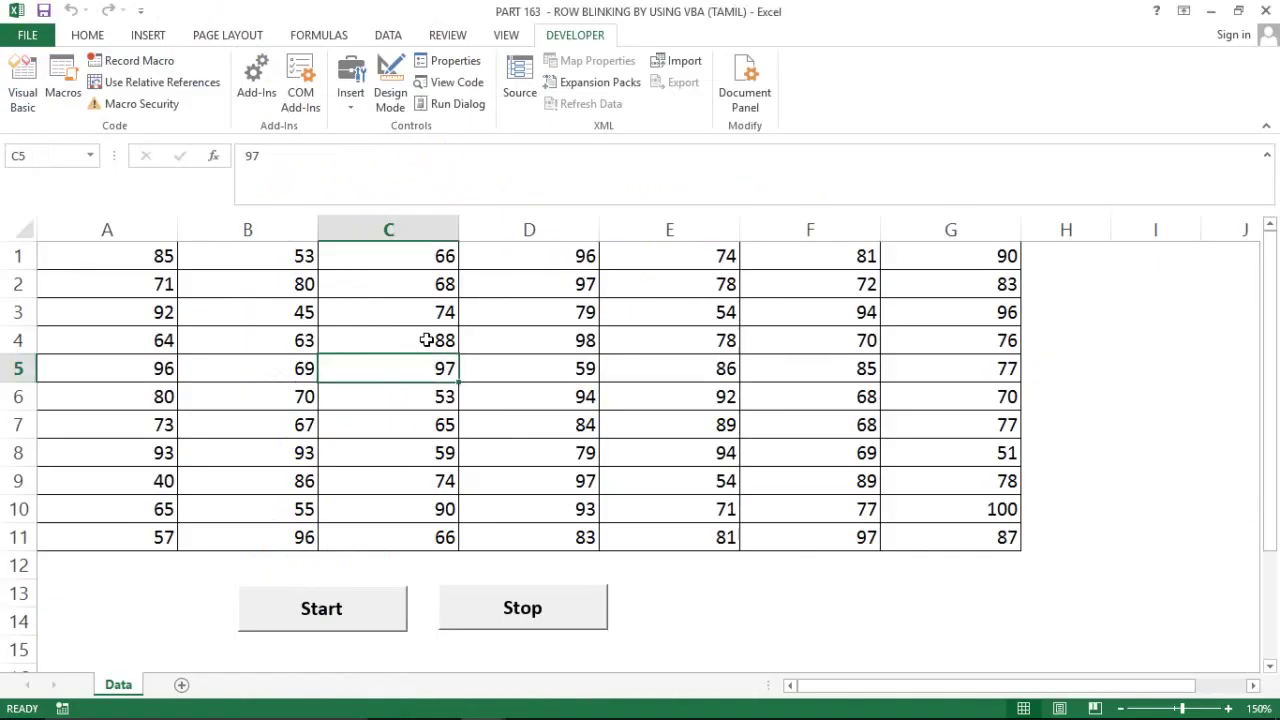
click(844, 591)
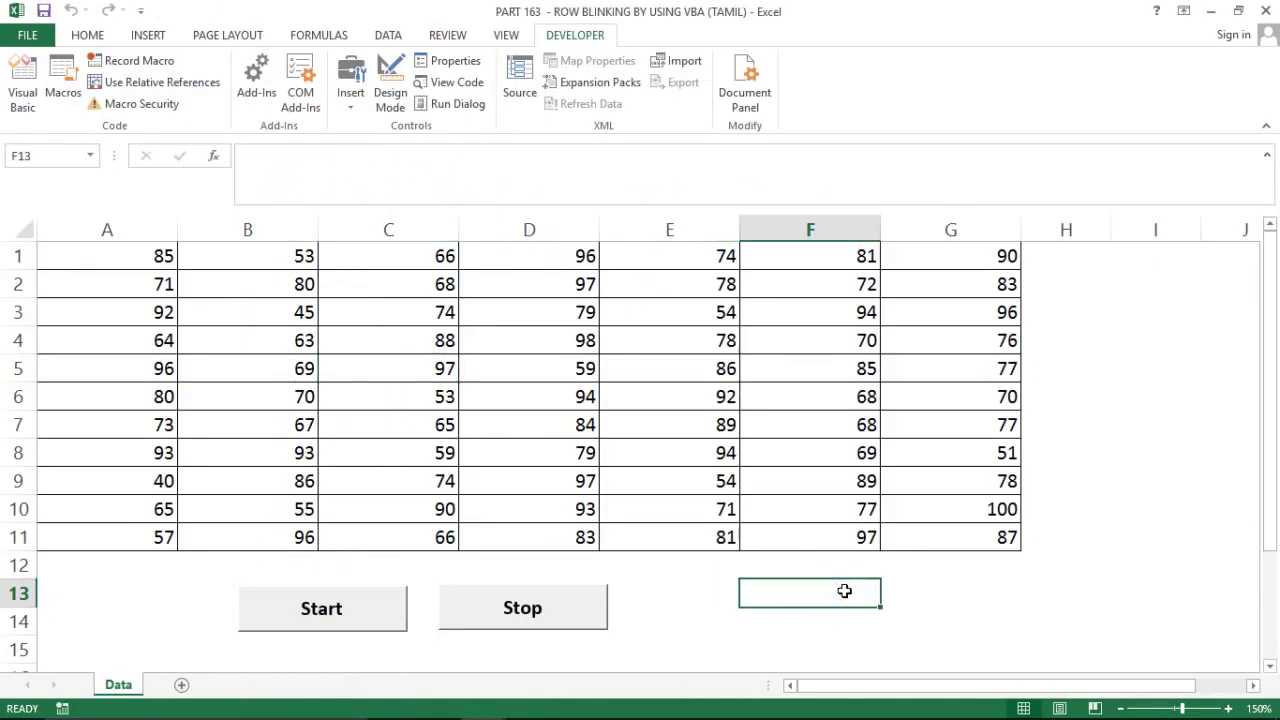
click(158, 485)
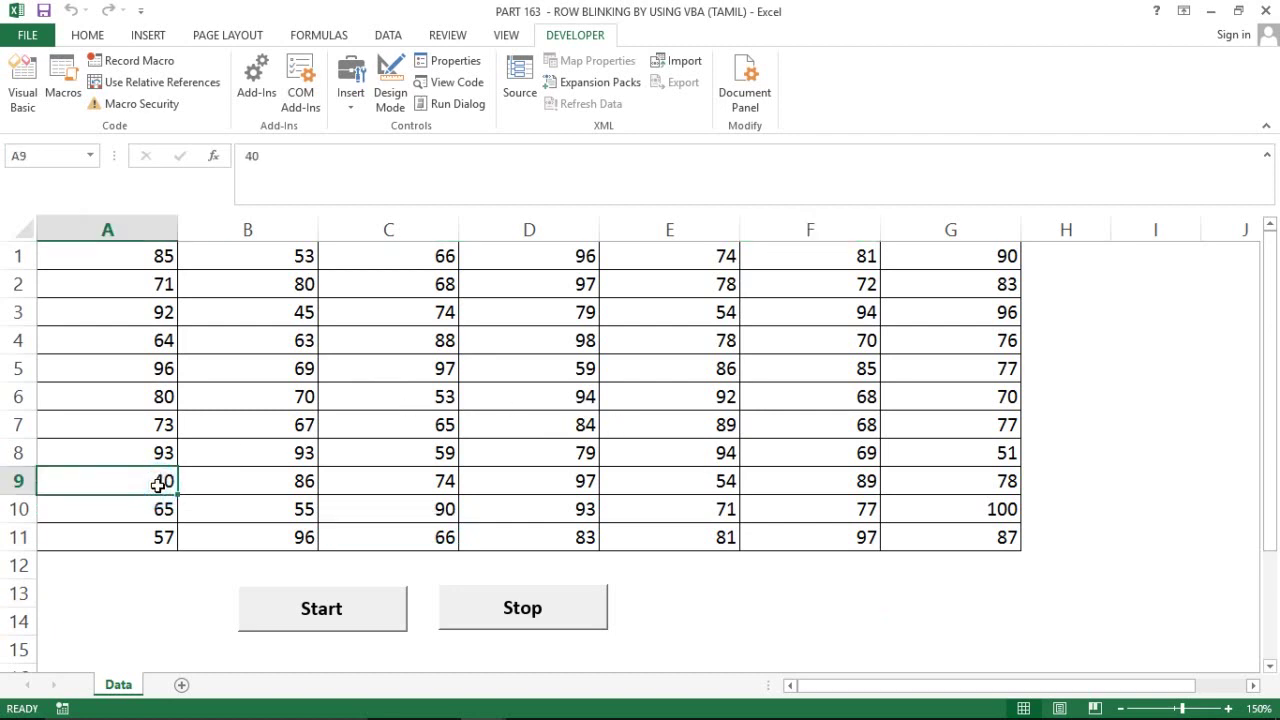
key(alt+F11)
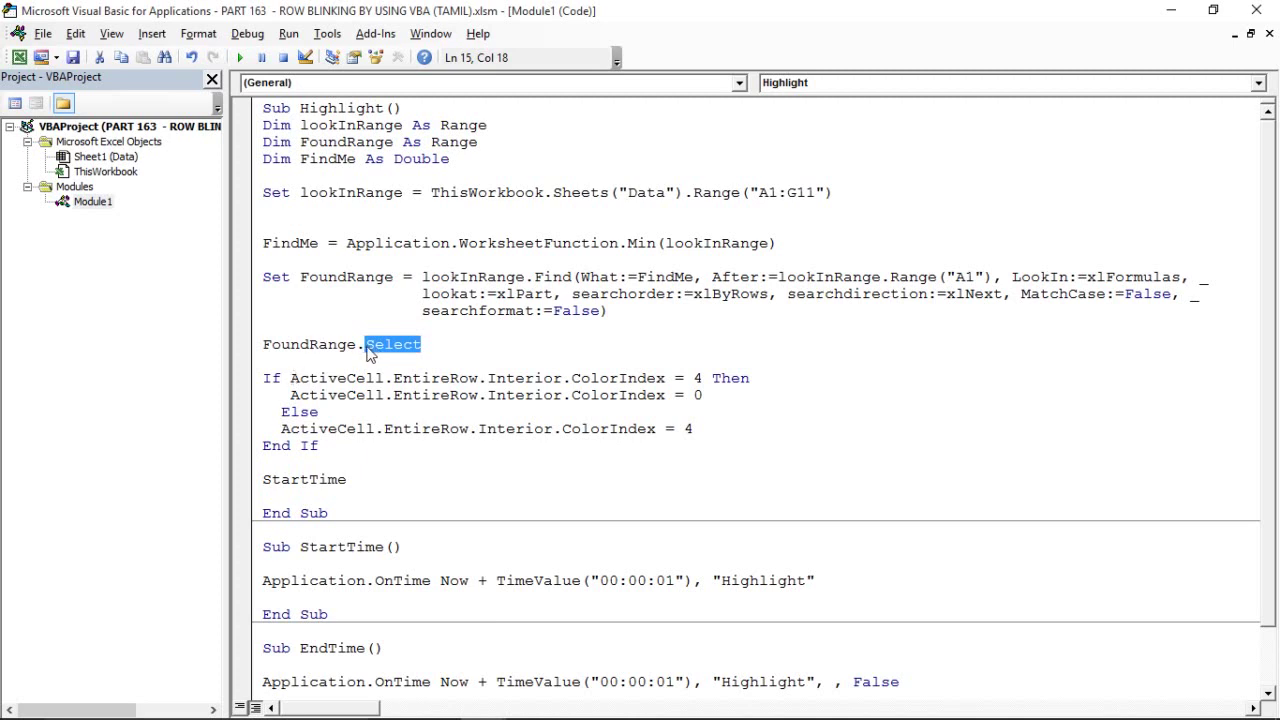
drag(290, 380, 388, 380)
key(alt+F11)
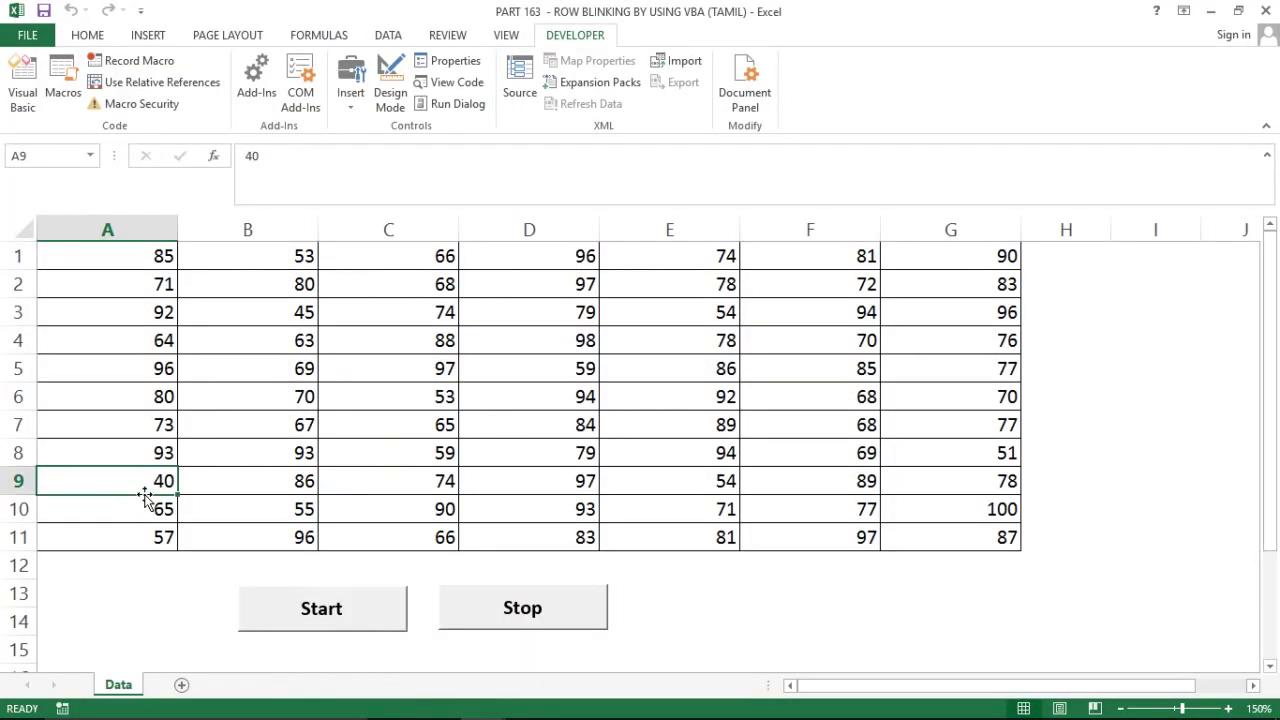
key(alt+F11)
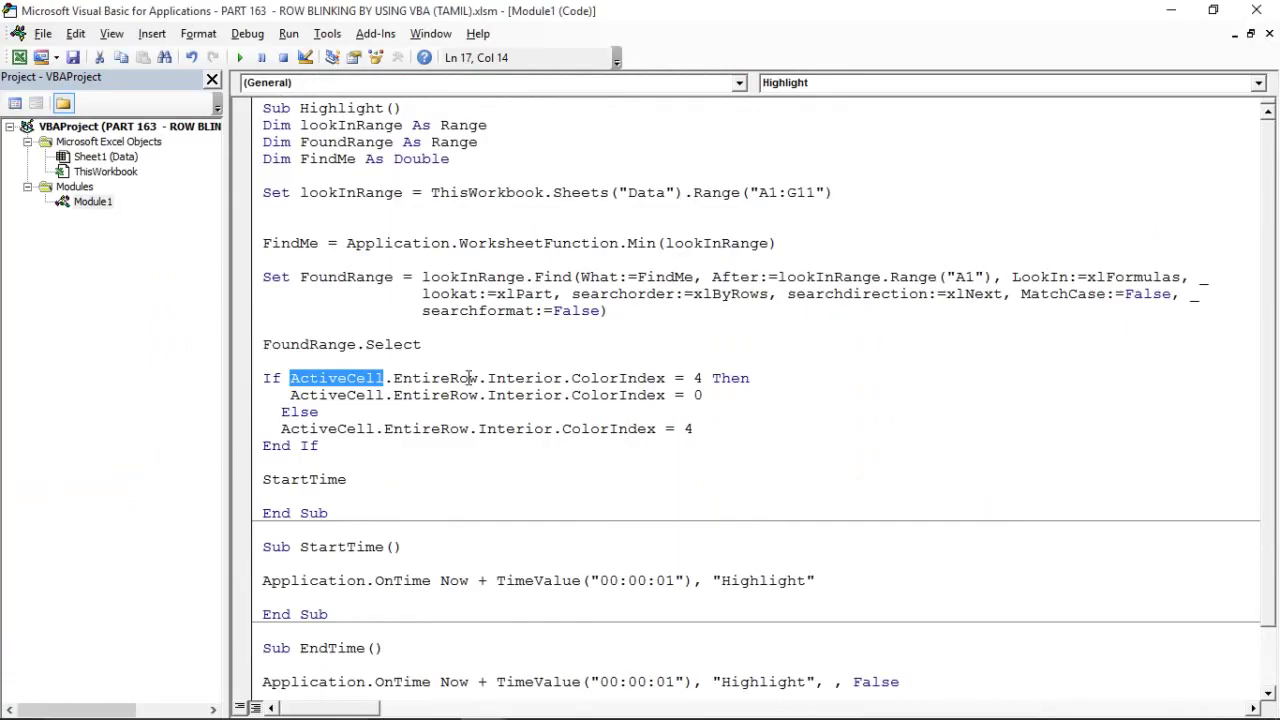
Walk through the If block: Interior, ColorIndex 4, the reset-to-0 line and the green-colouring line
drag(488, 378, 570, 378)
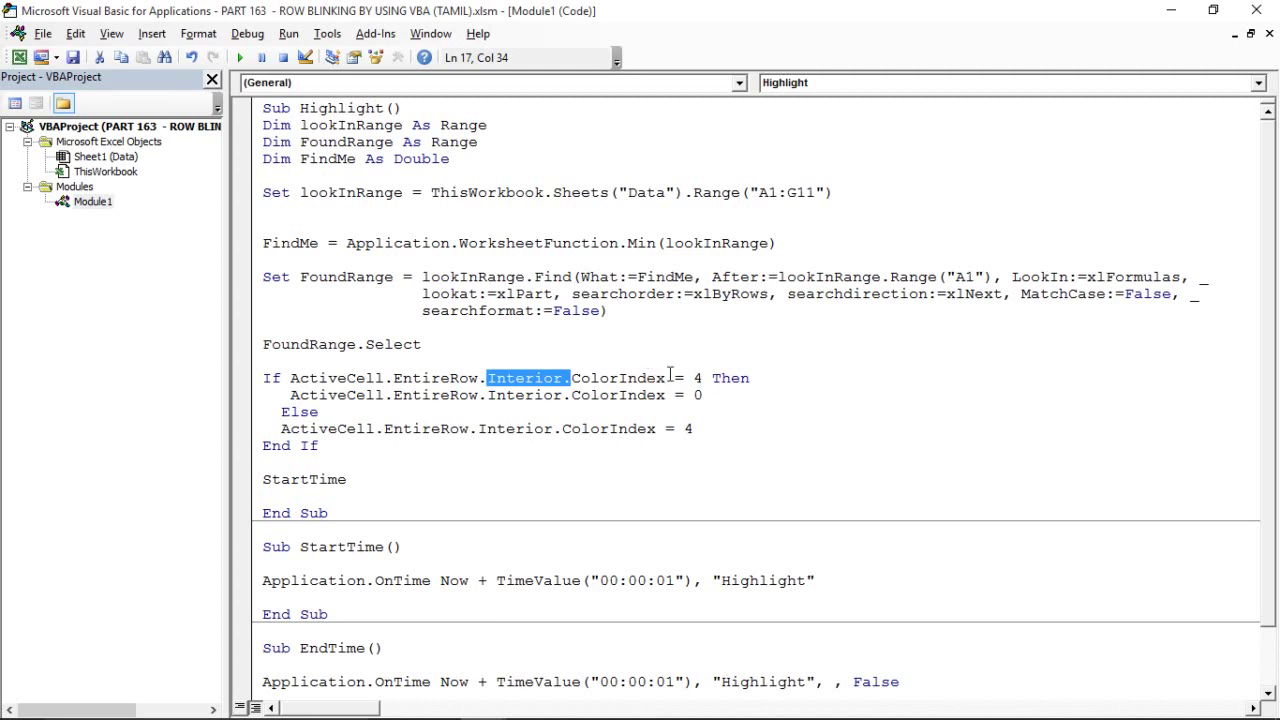
drag(707, 379, 691, 379)
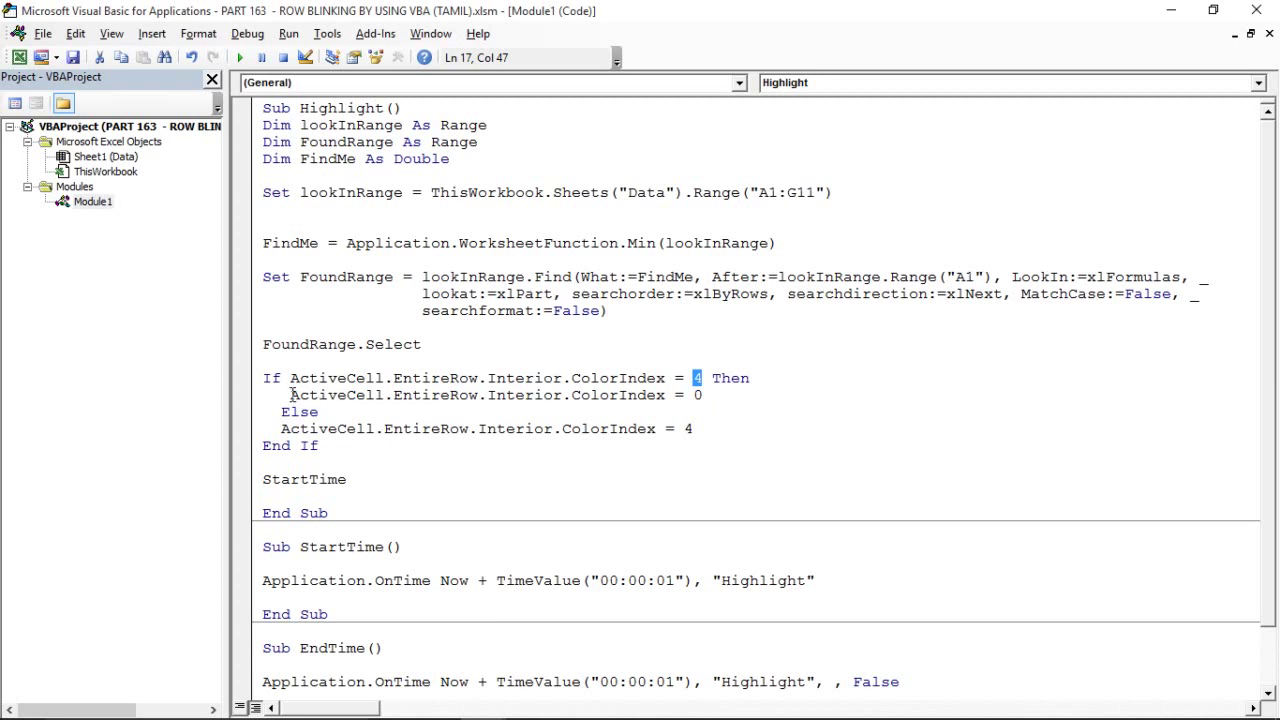
drag(291, 395, 725, 396)
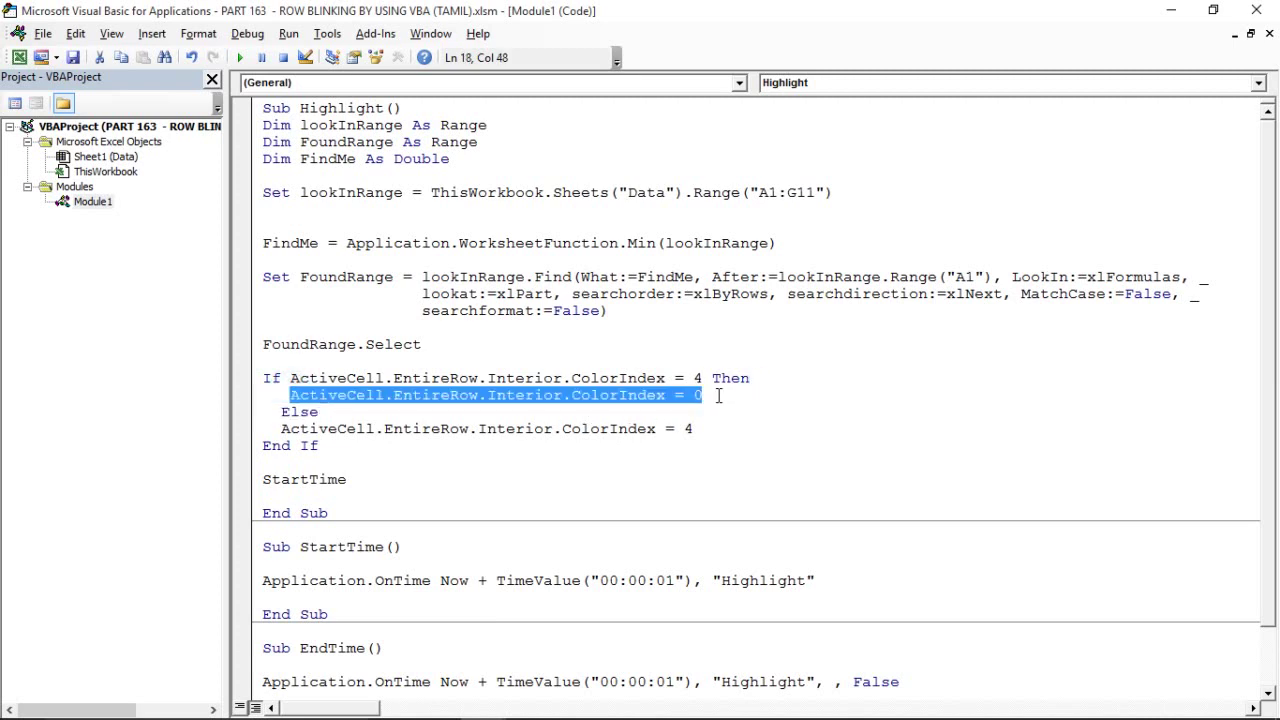
click(330, 412)
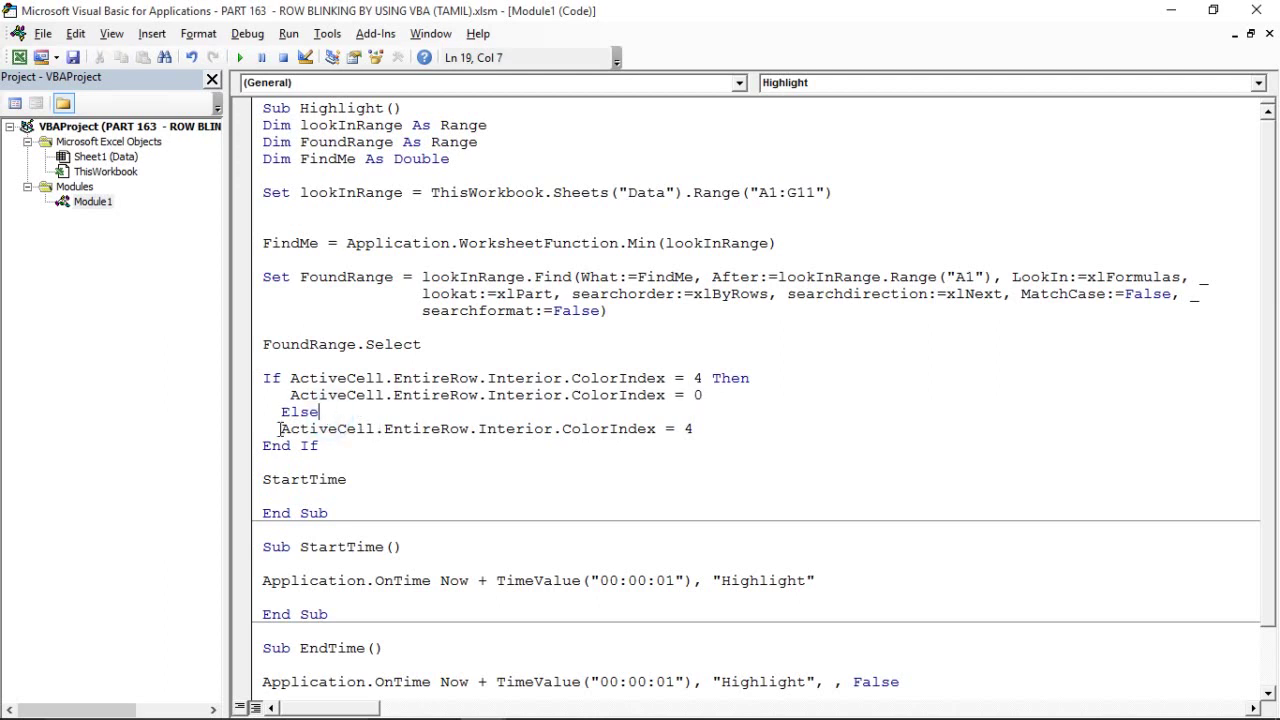
drag(280, 428, 700, 426)
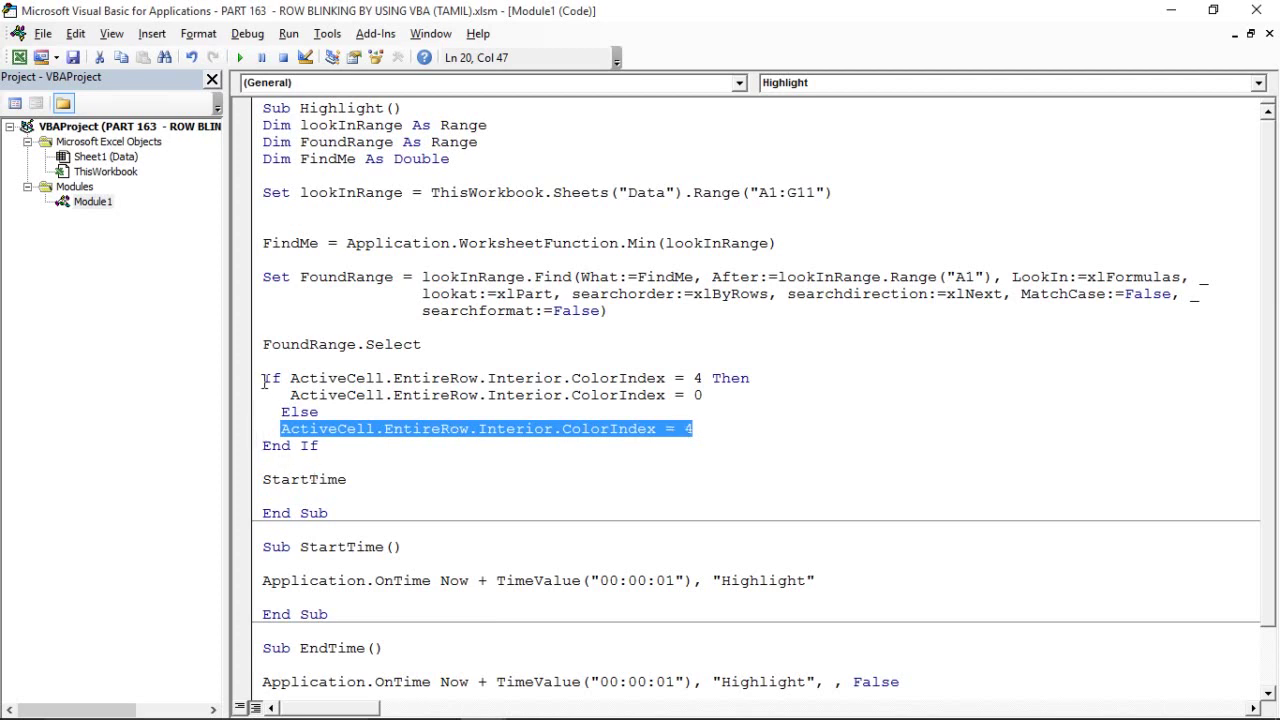
drag(264, 379, 325, 448)
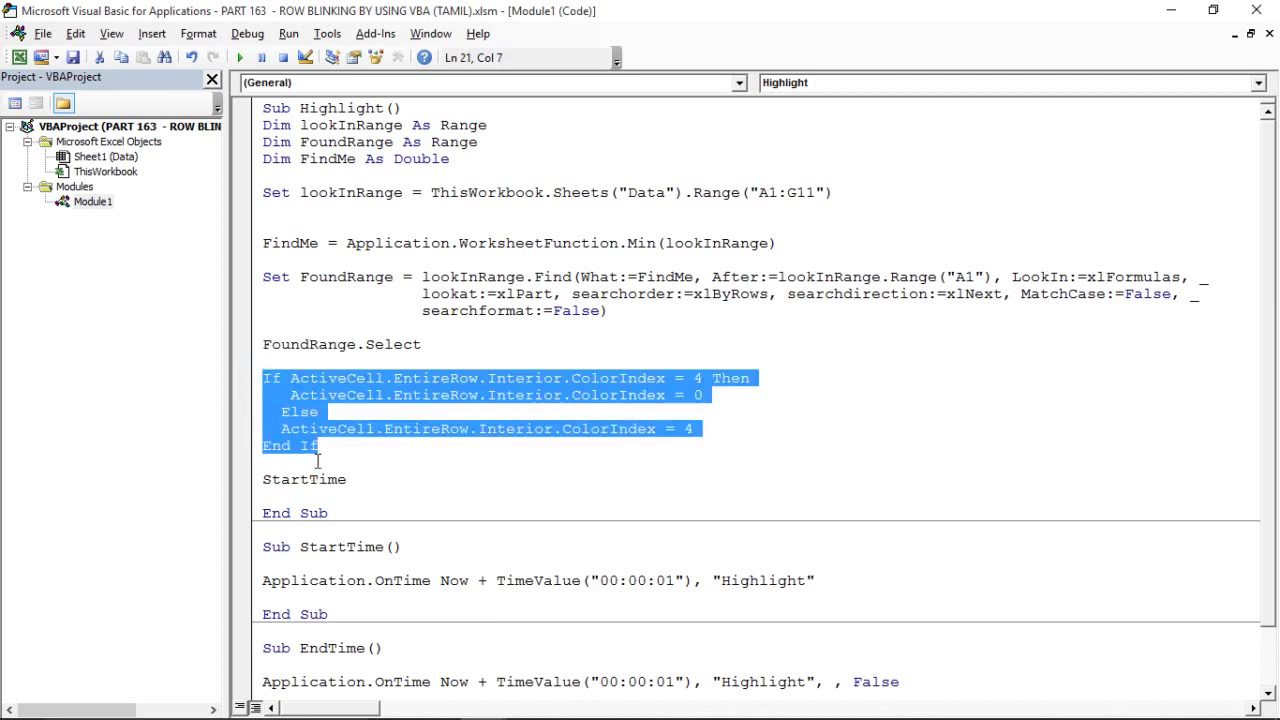
click(264, 377)
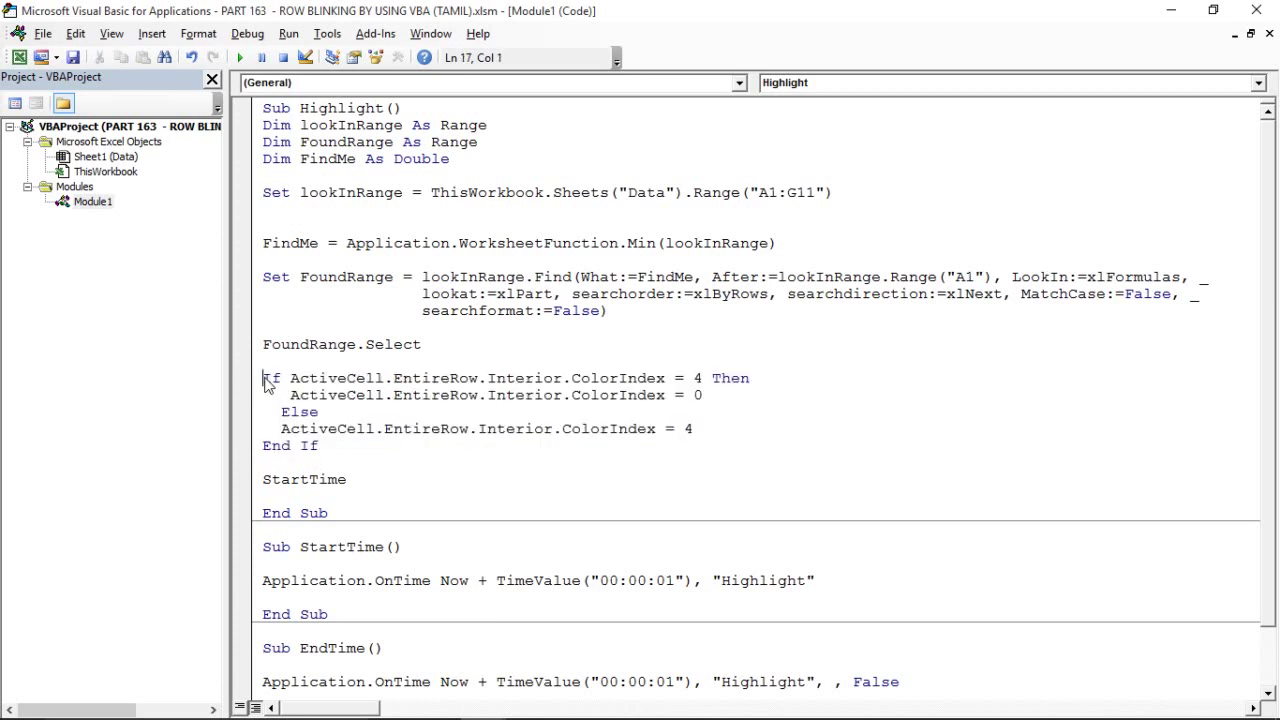
Point out EntireRow in the condition and the StartTime call at the end of Highlight
key(shift+Down)
key(shift+Down)
key(shift+Down)
key(shift+Down)
key(shift+Down)
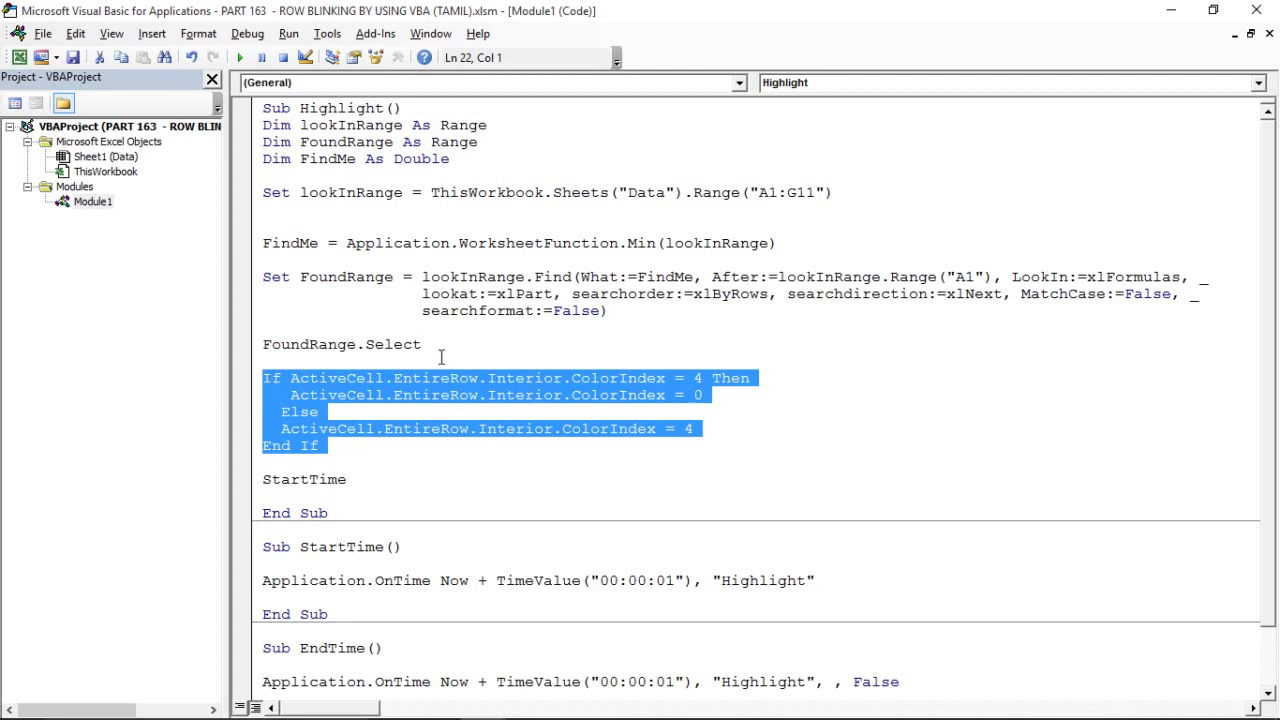
drag(394, 378, 481, 380)
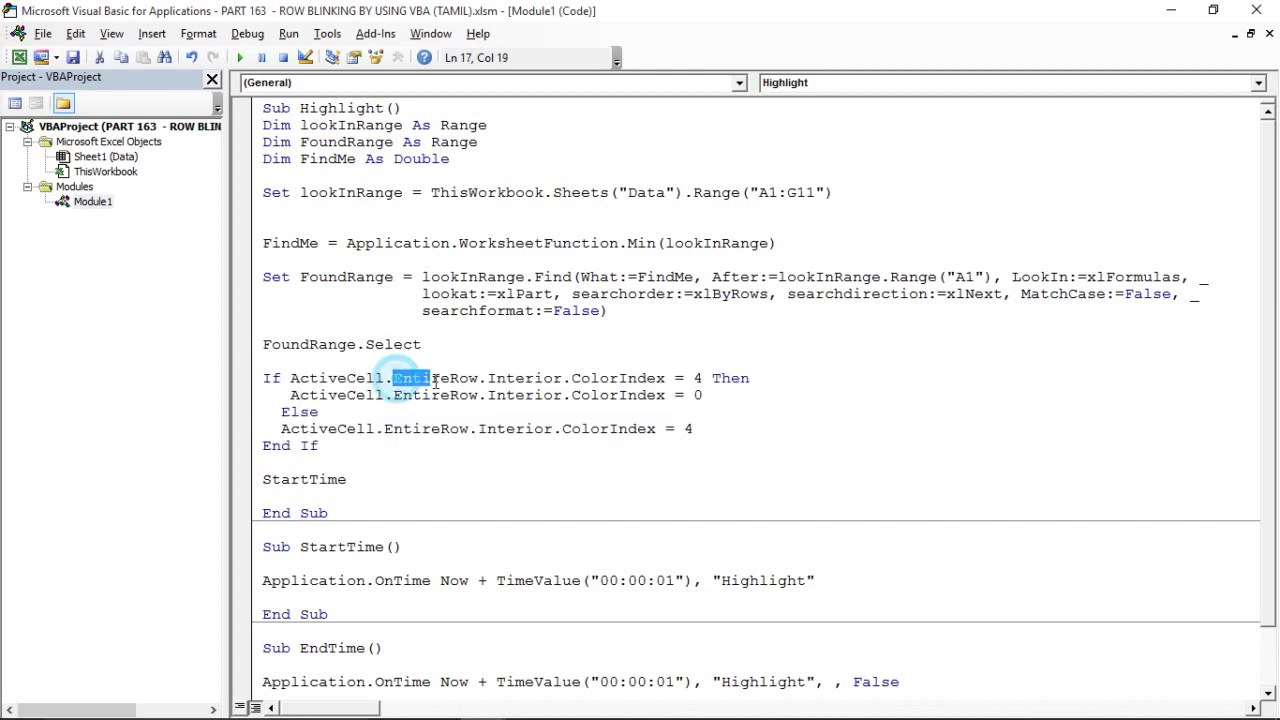
click(410, 428)
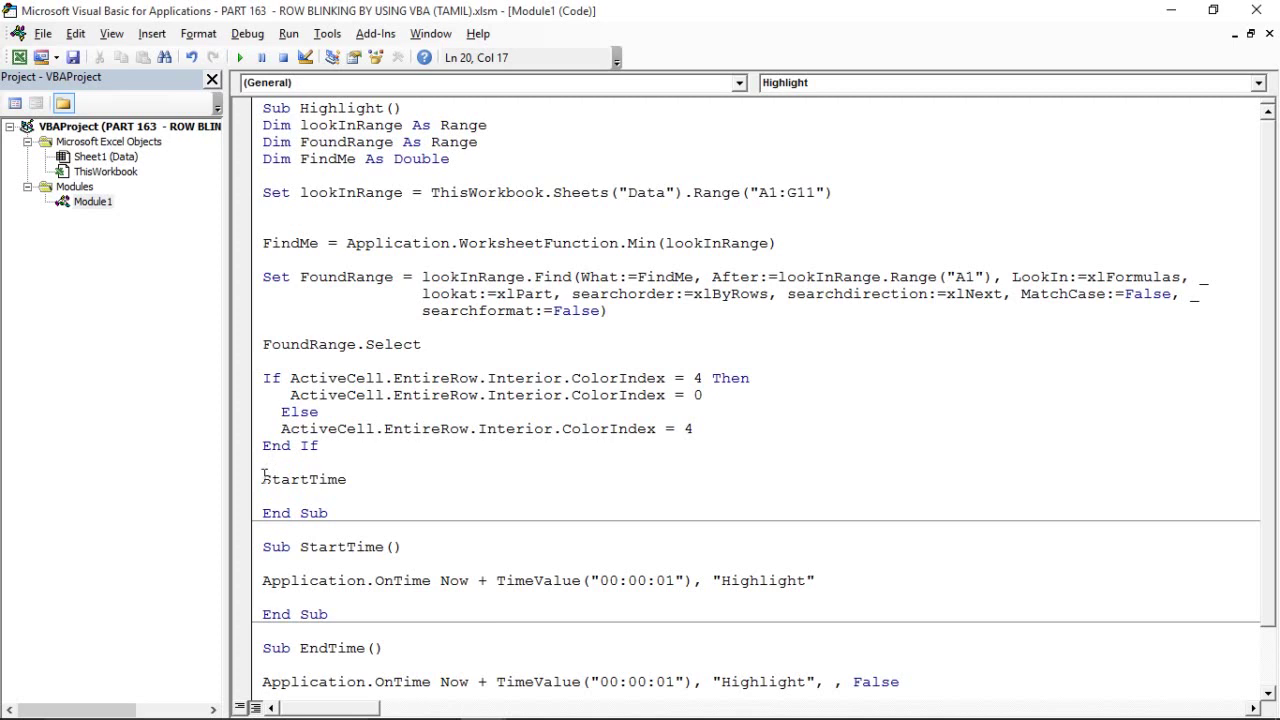
drag(263, 479, 365, 475)
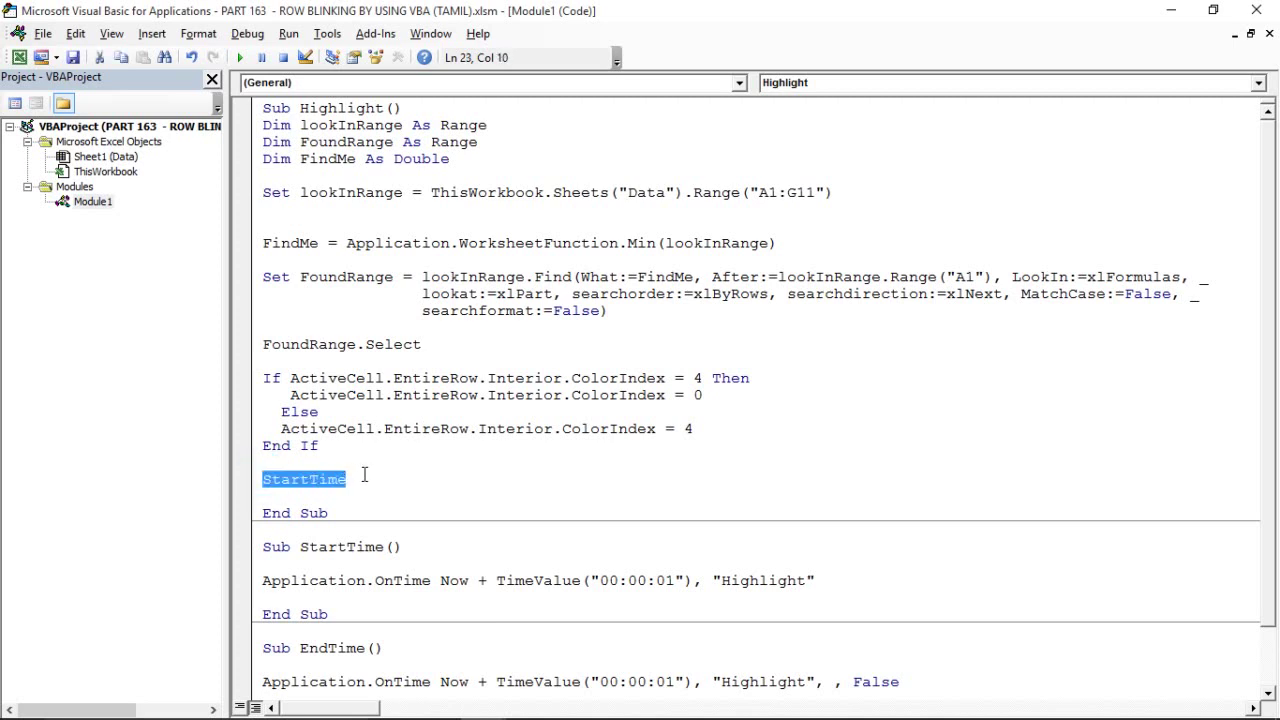
Review the Highlight macro body and select StartTime's OnTime scheduling line
click(318, 568)
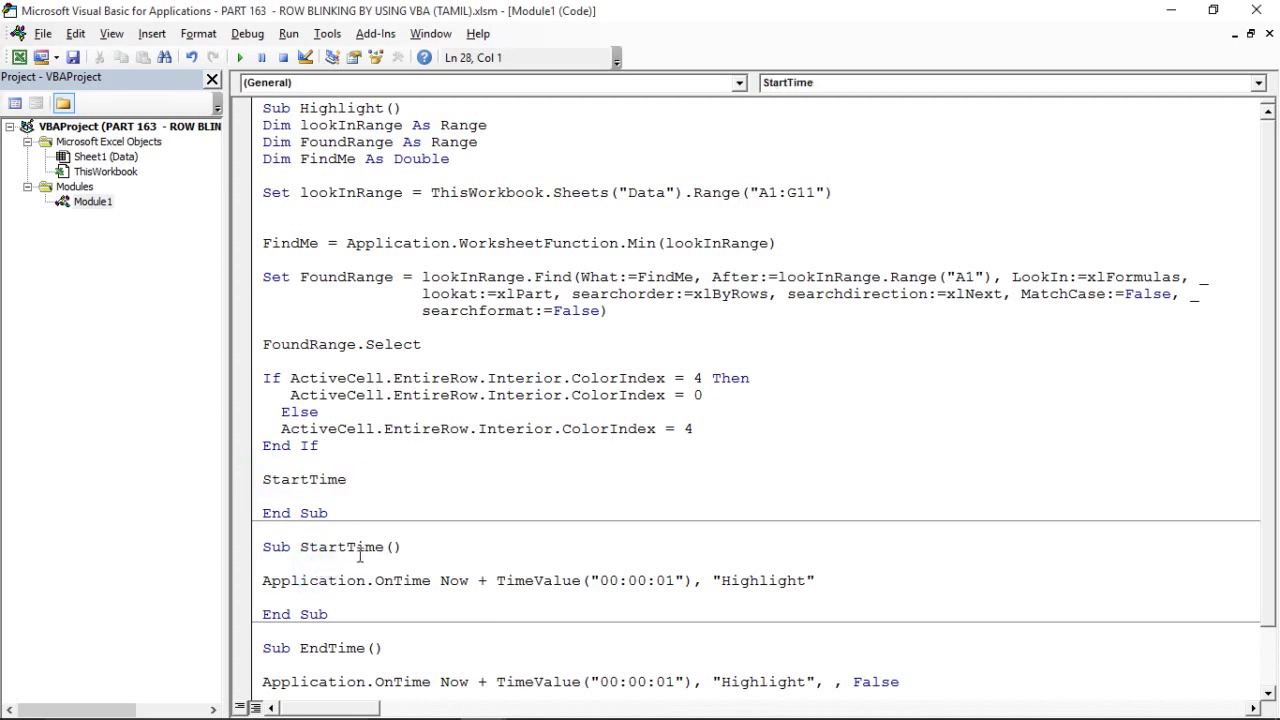
click(297, 588)
click(316, 494)
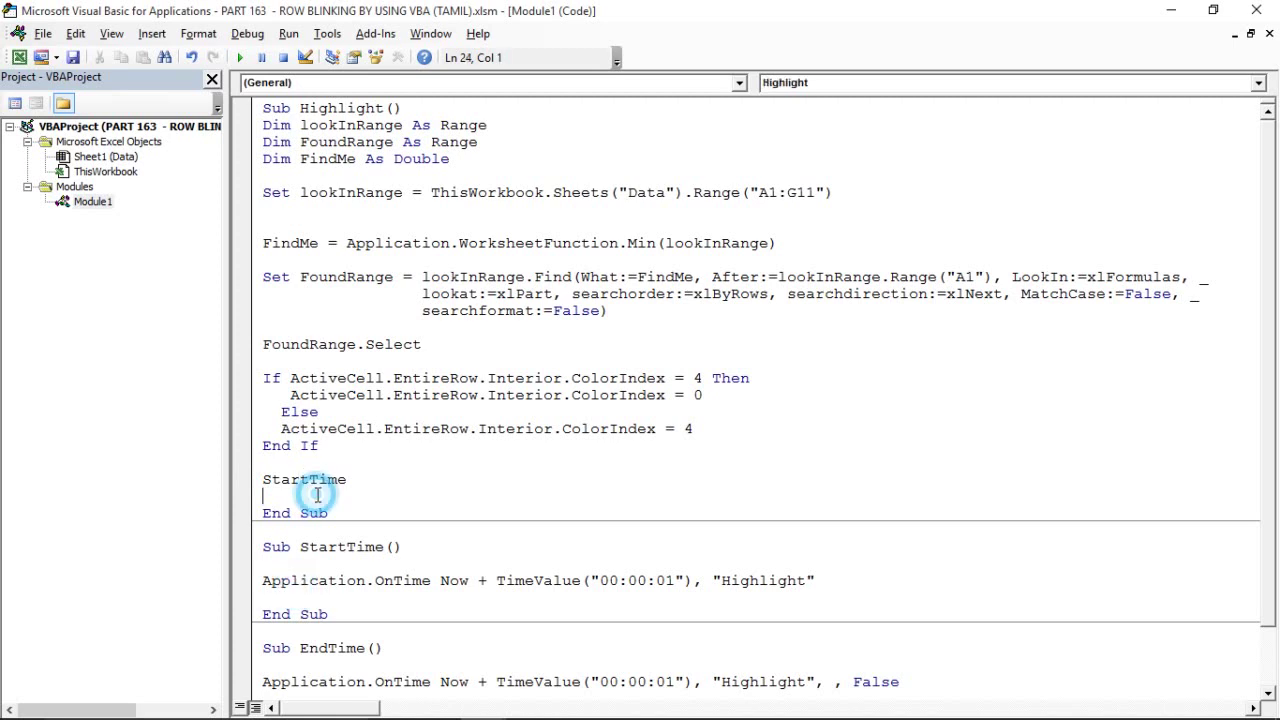
mouse_move(263, 108)
mouse_down()
mouse_move(437, 407)
mouse_move(446, 461)
mouse_up()
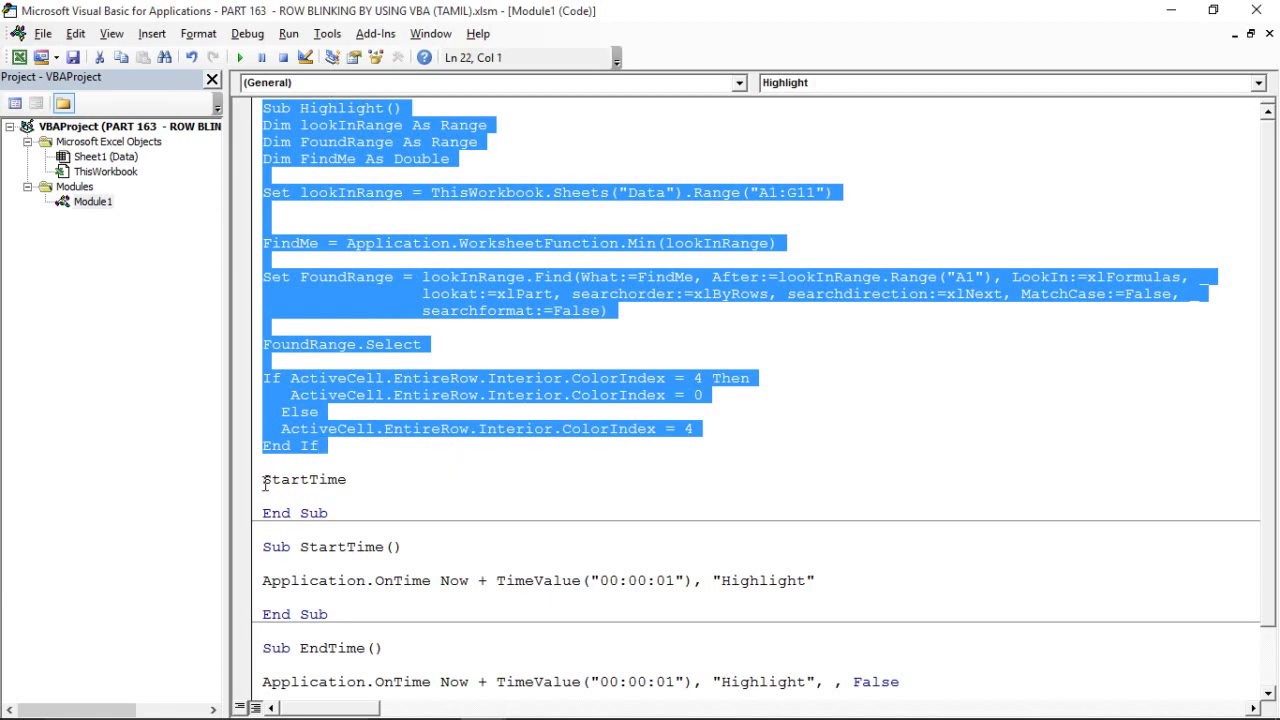
drag(264, 481, 358, 484)
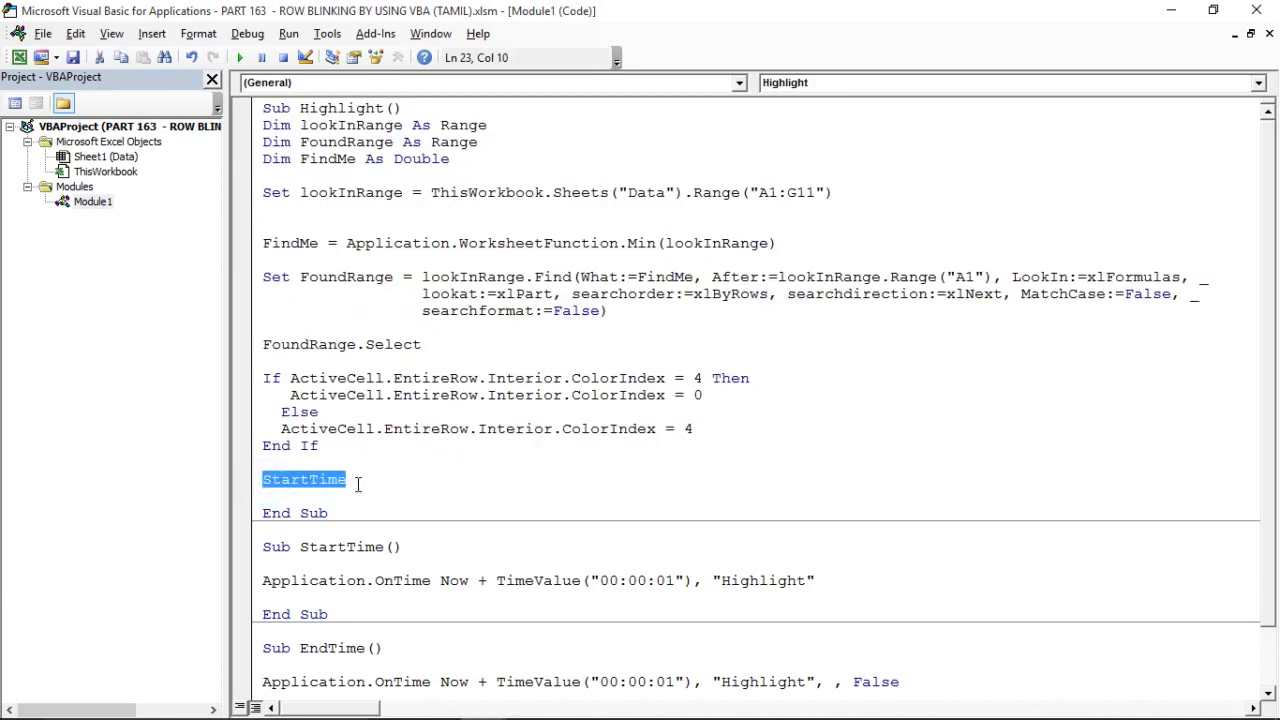
click(293, 580)
click(263, 580)
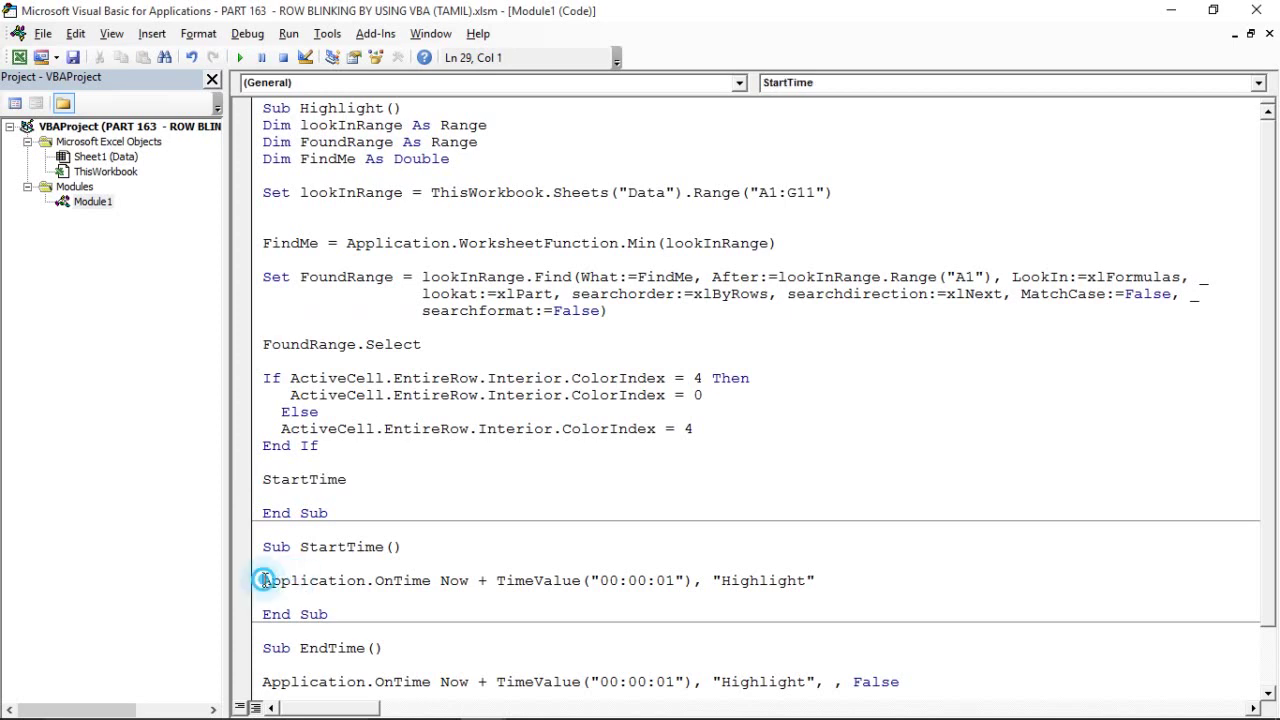
key(shift+End)
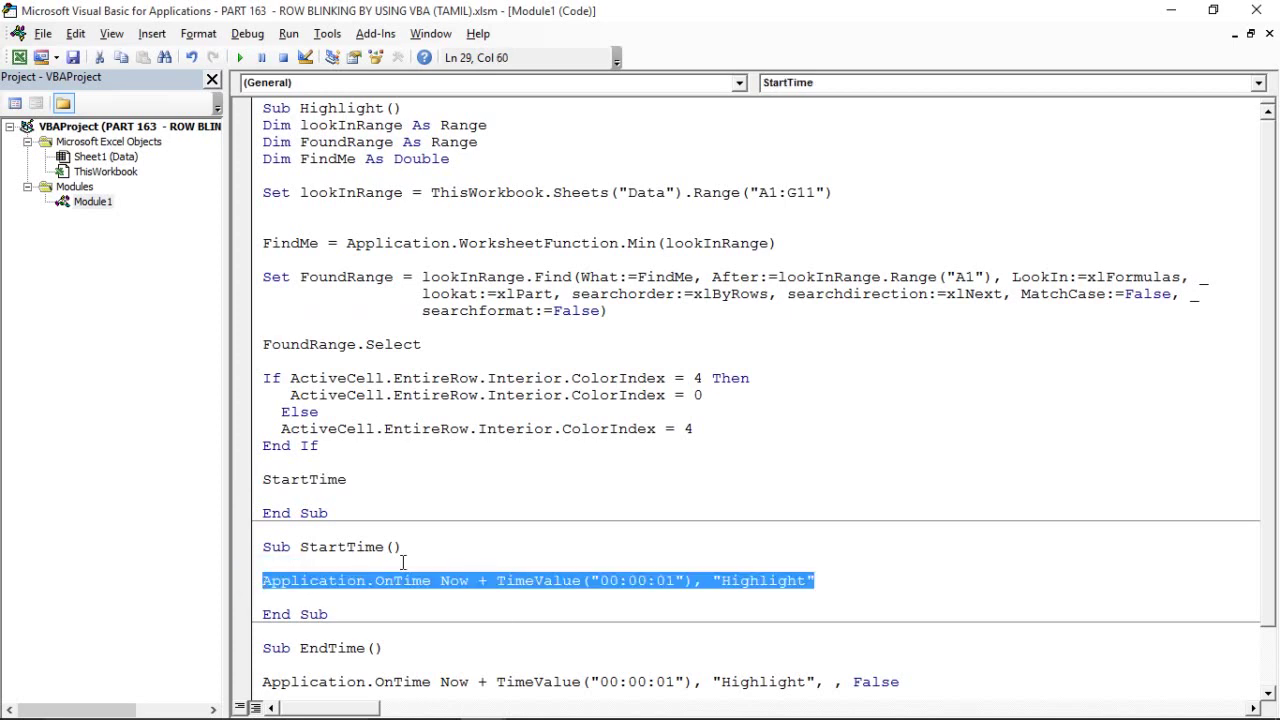
Point out OnTime's one-second TimeValue and the end of the Highlight macro
click(581, 580)
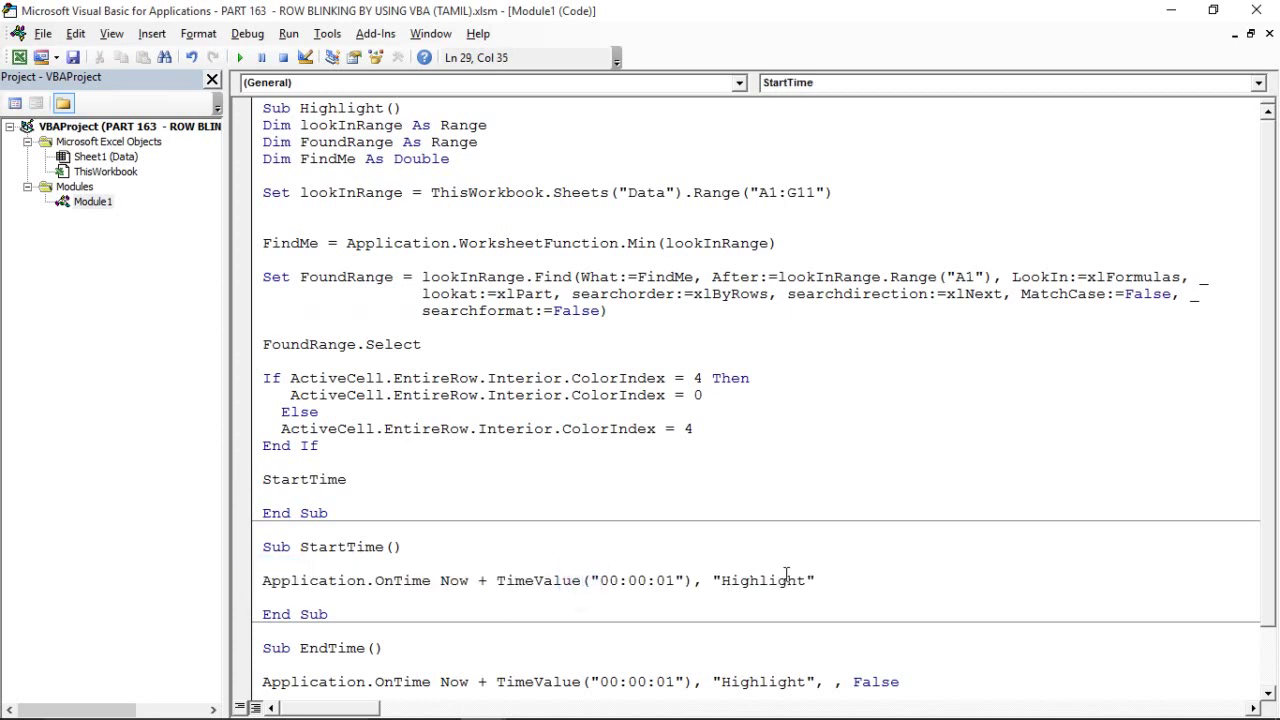
click(811, 593)
click(307, 512)
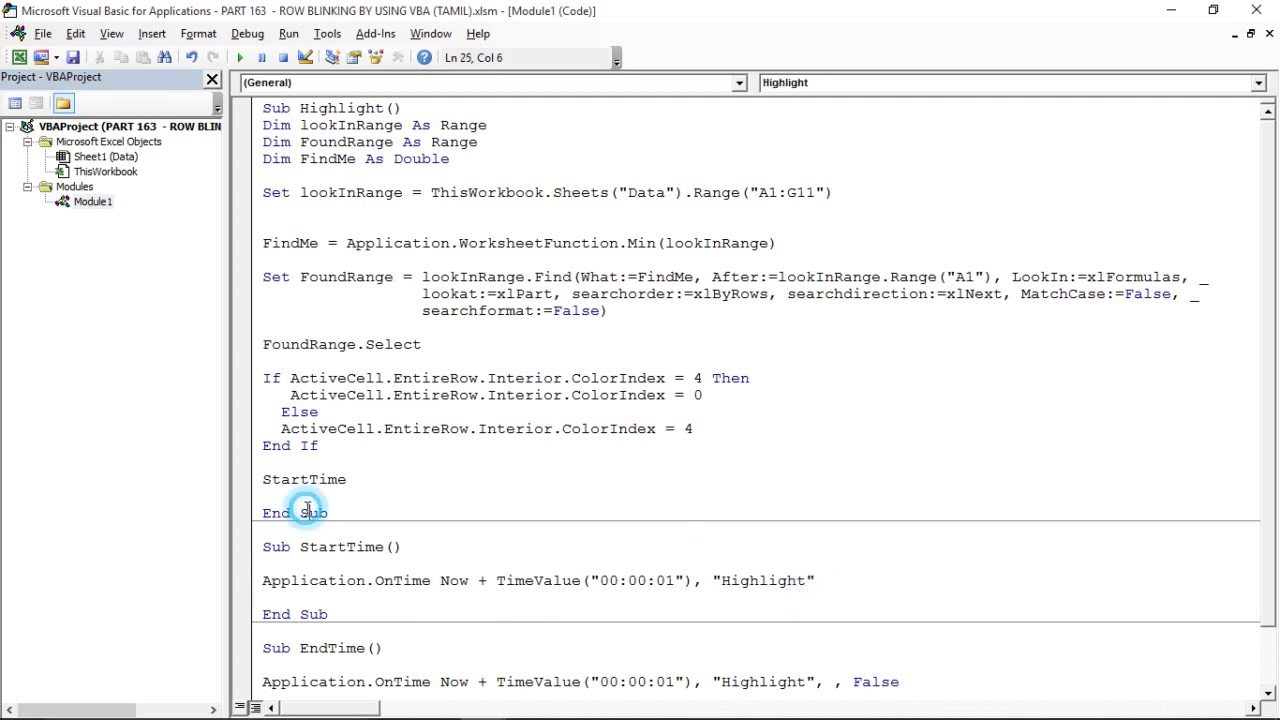
click(311, 496)
Inspect the EndTime macro, then go back to the Excel sheet with Alt+F11
click(377, 665)
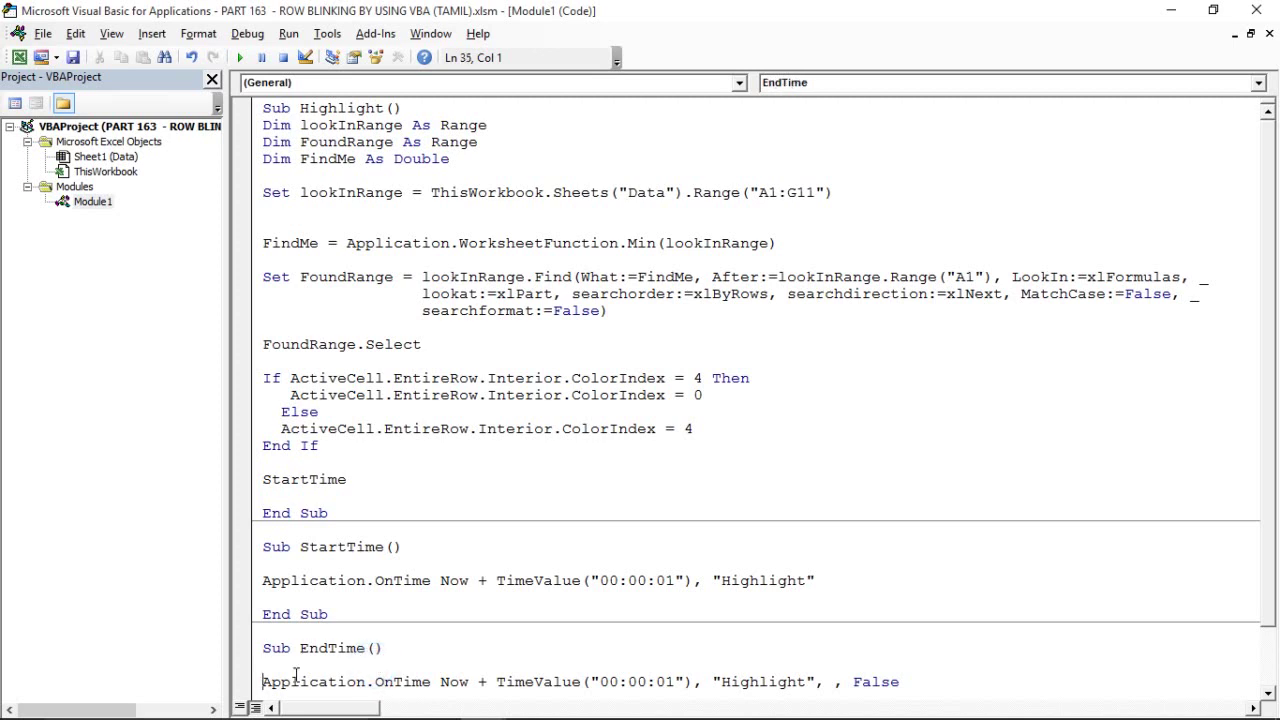
click(327, 648)
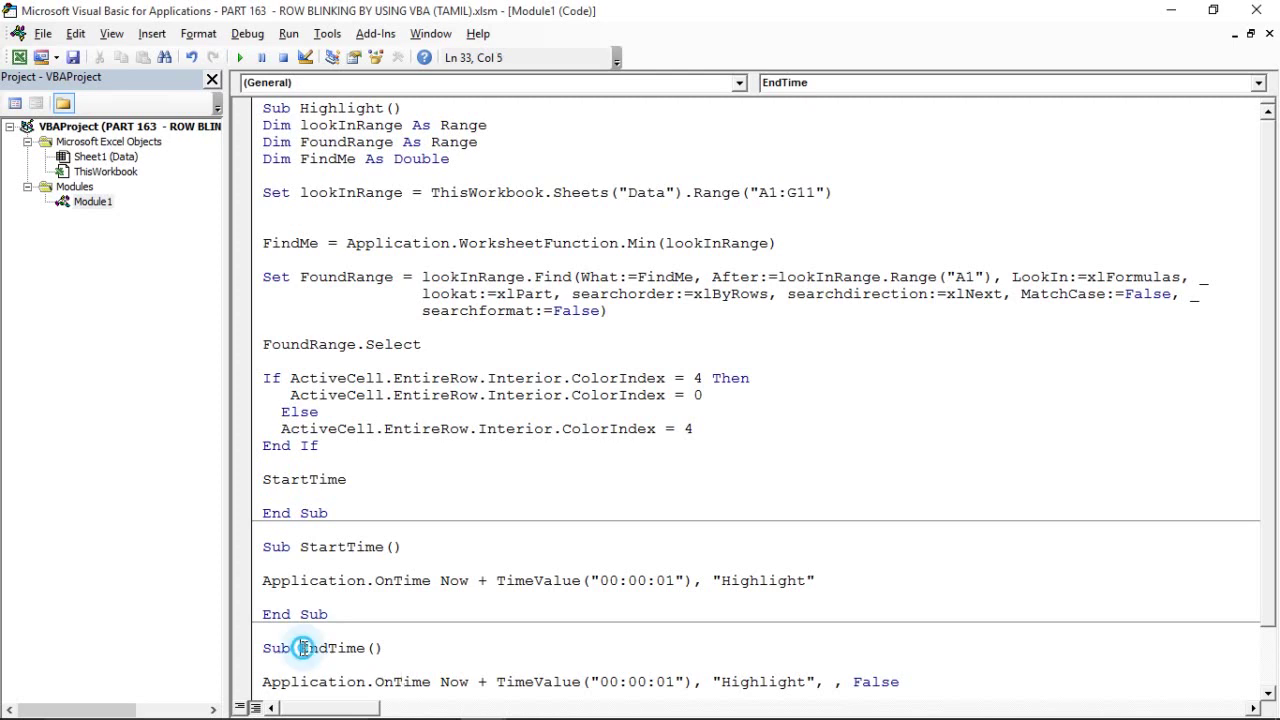
double_click(303, 648)
click(418, 652)
click(356, 604)
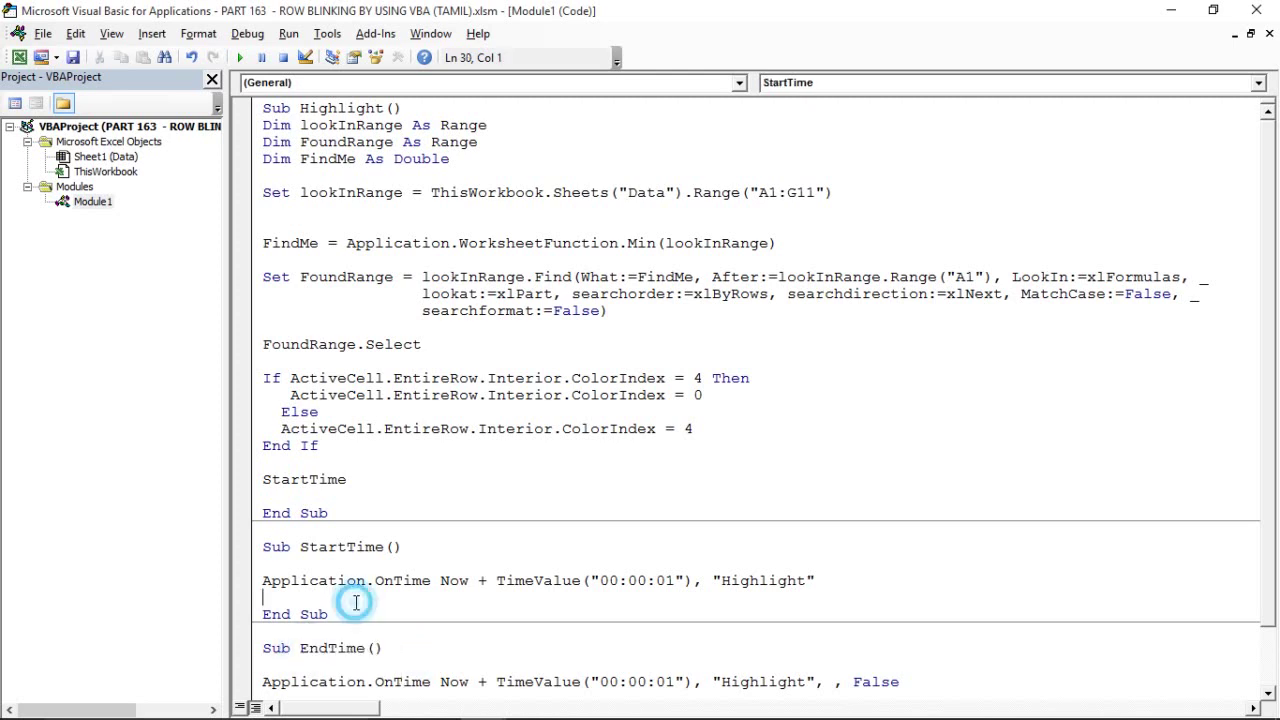
click(395, 424)
key(alt+F11)
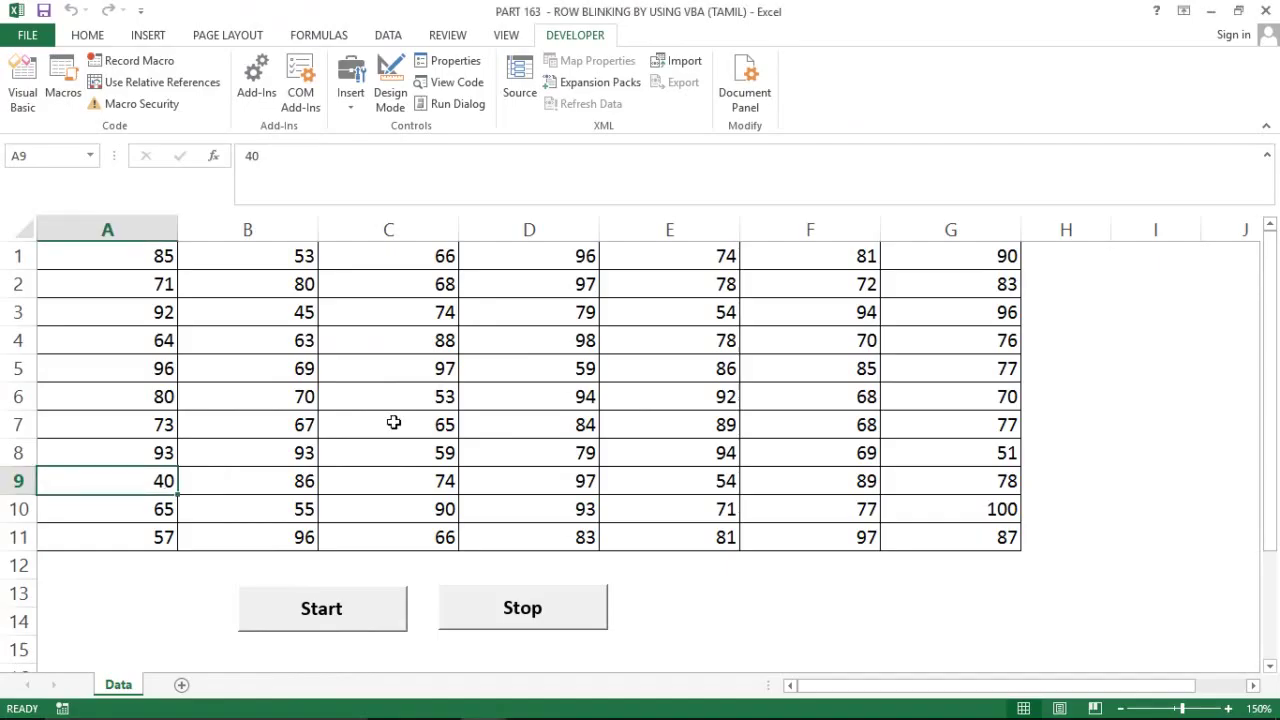
Run Start so minimum row 9 blinks green, then Stop it
click(460, 406)
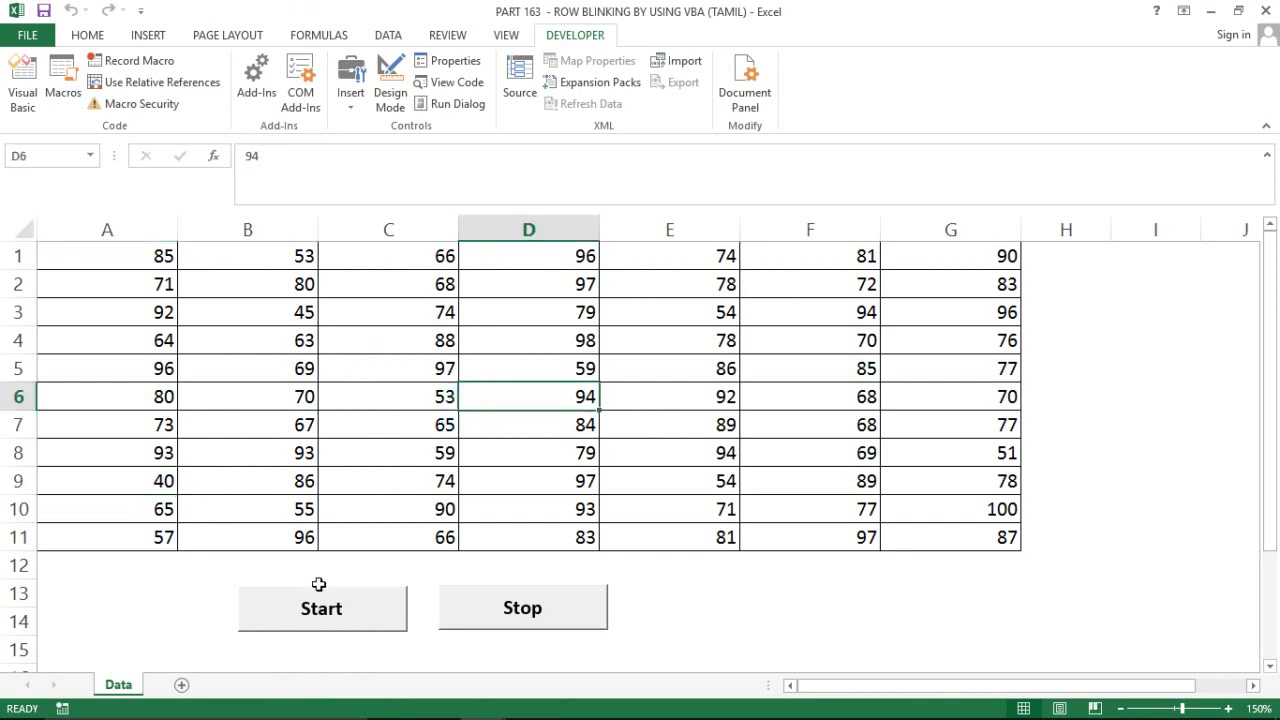
click(314, 626)
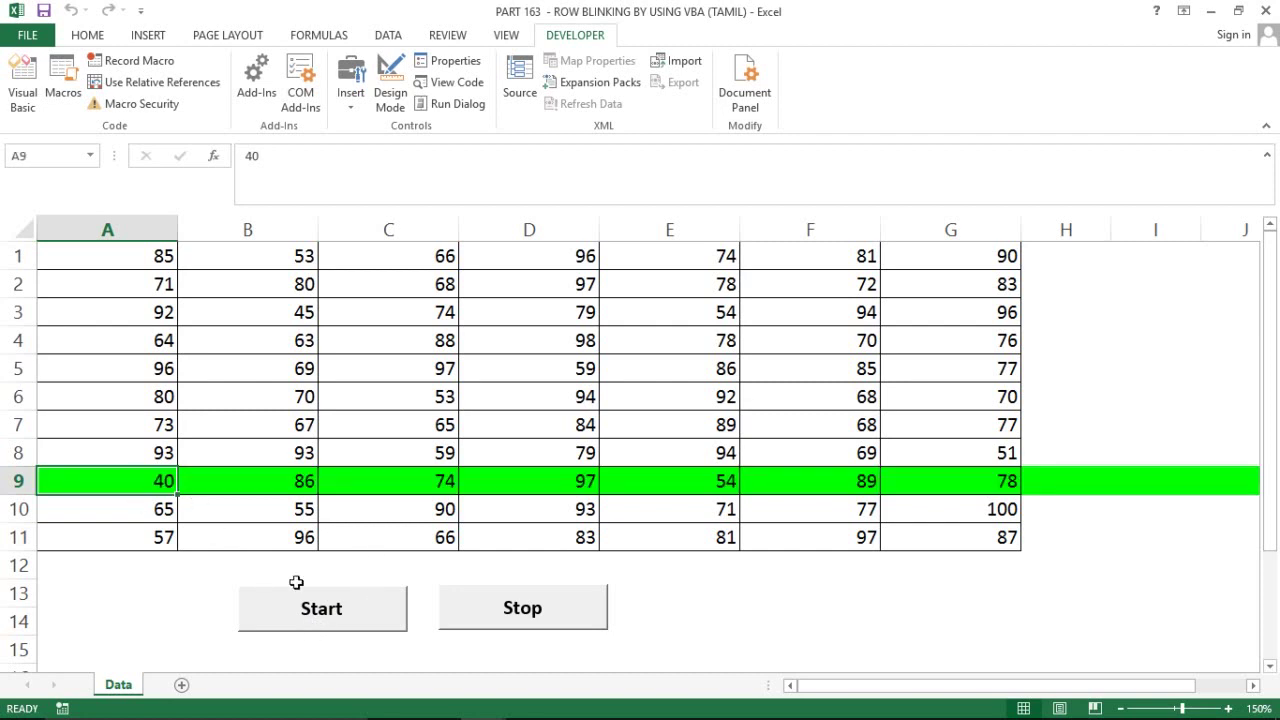
click(494, 610)
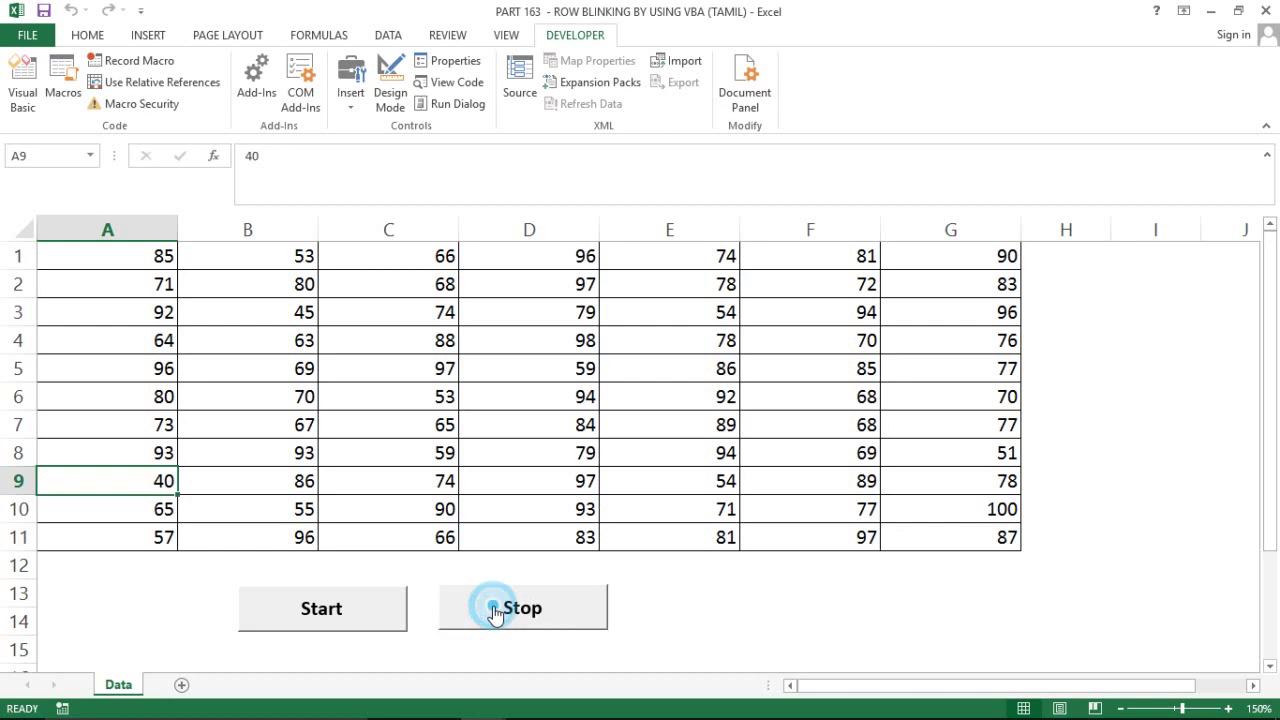
Change D7 to 30 as the new minimum and start the blinking again
click(590, 420)
text(3)
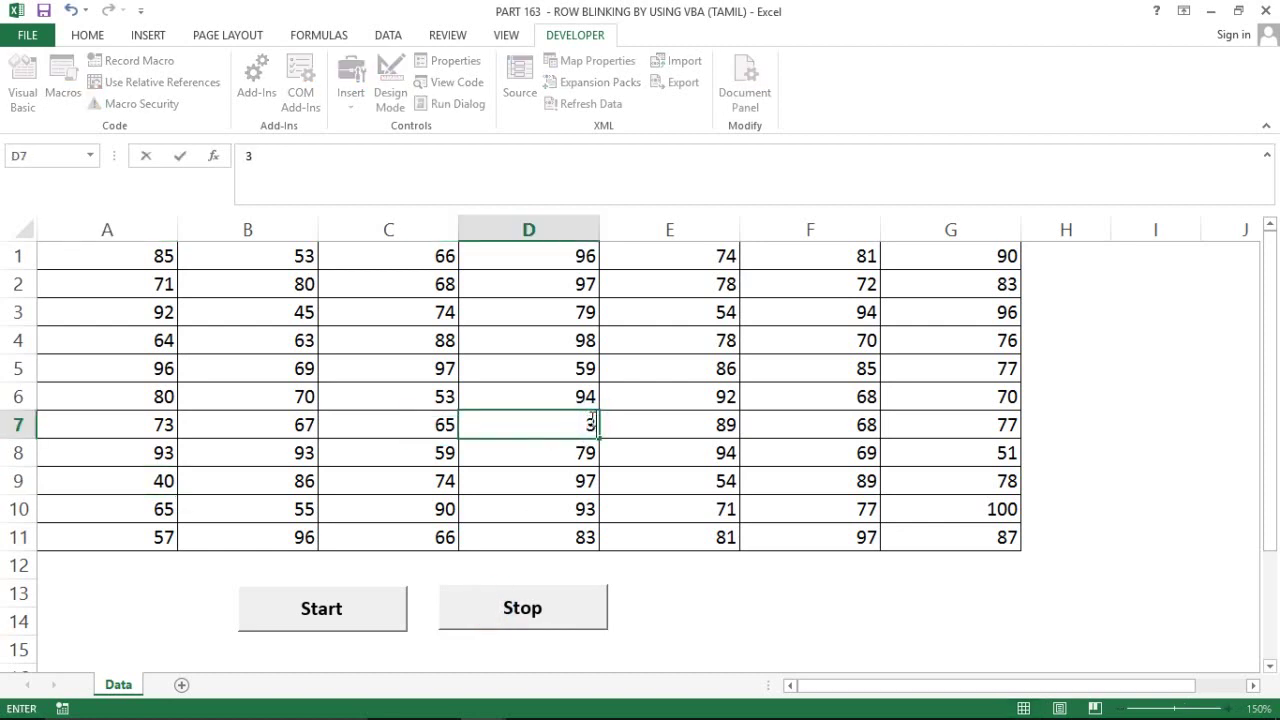
text(0)
key(Return)
click(690, 597)
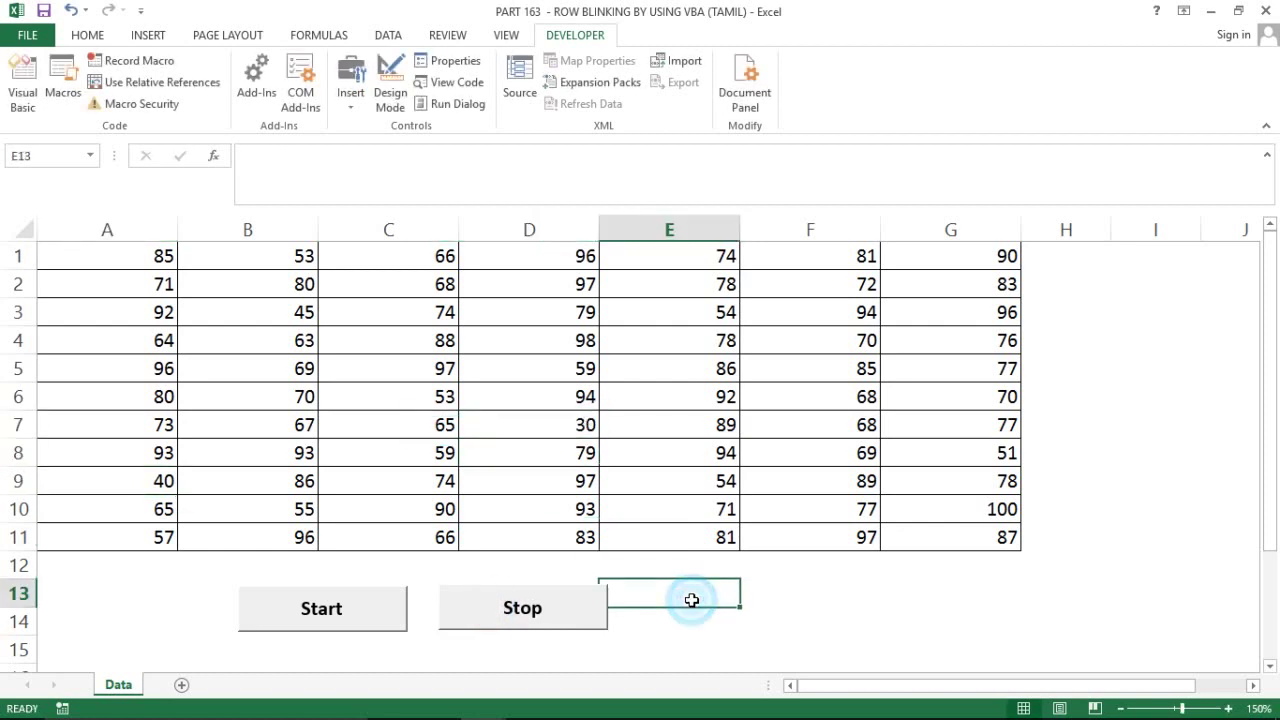
click(817, 614)
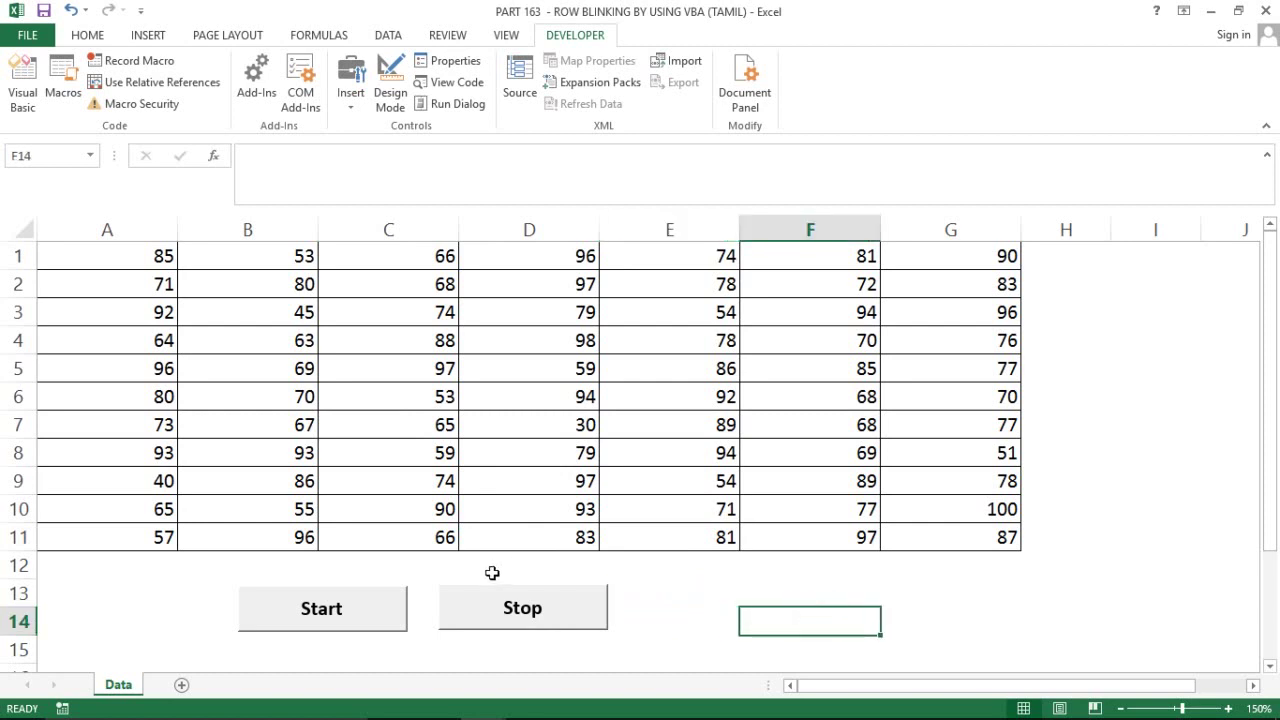
click(329, 612)
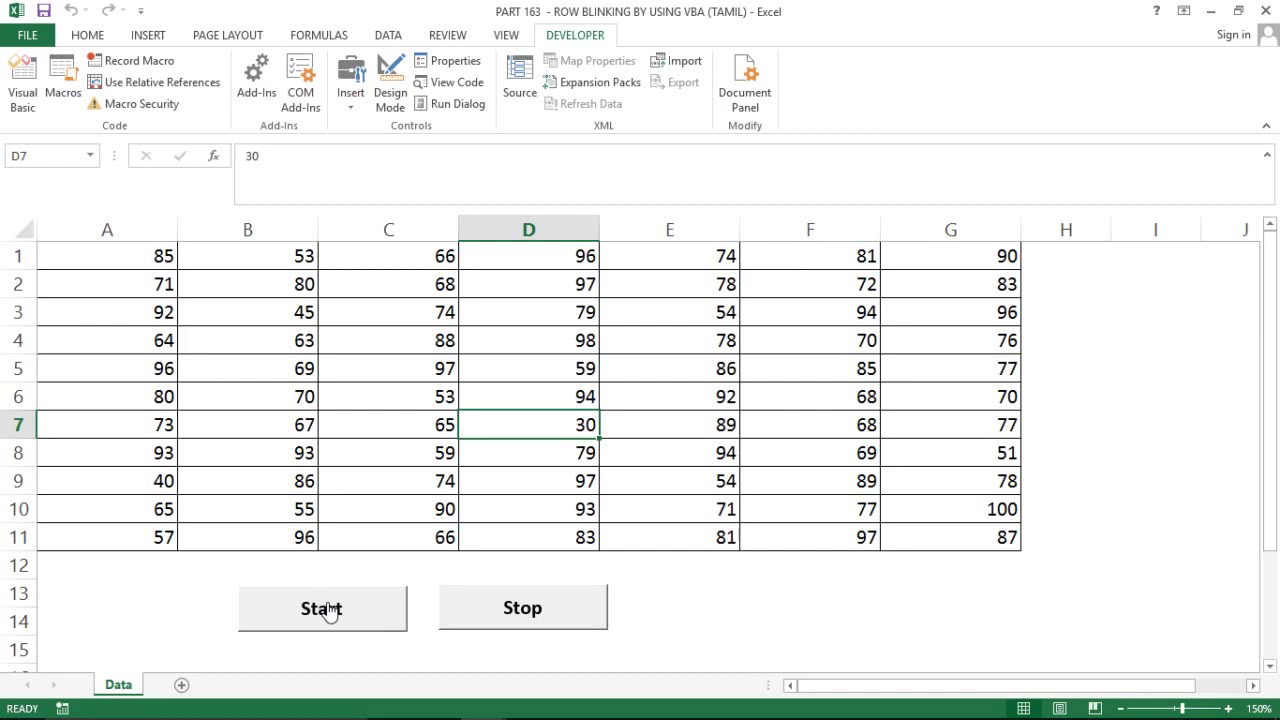
Stop the row 7 blinking and duplicate Highlight's If...End If block in VBA
click(477, 614)
click(722, 497)
key(alt+F11)
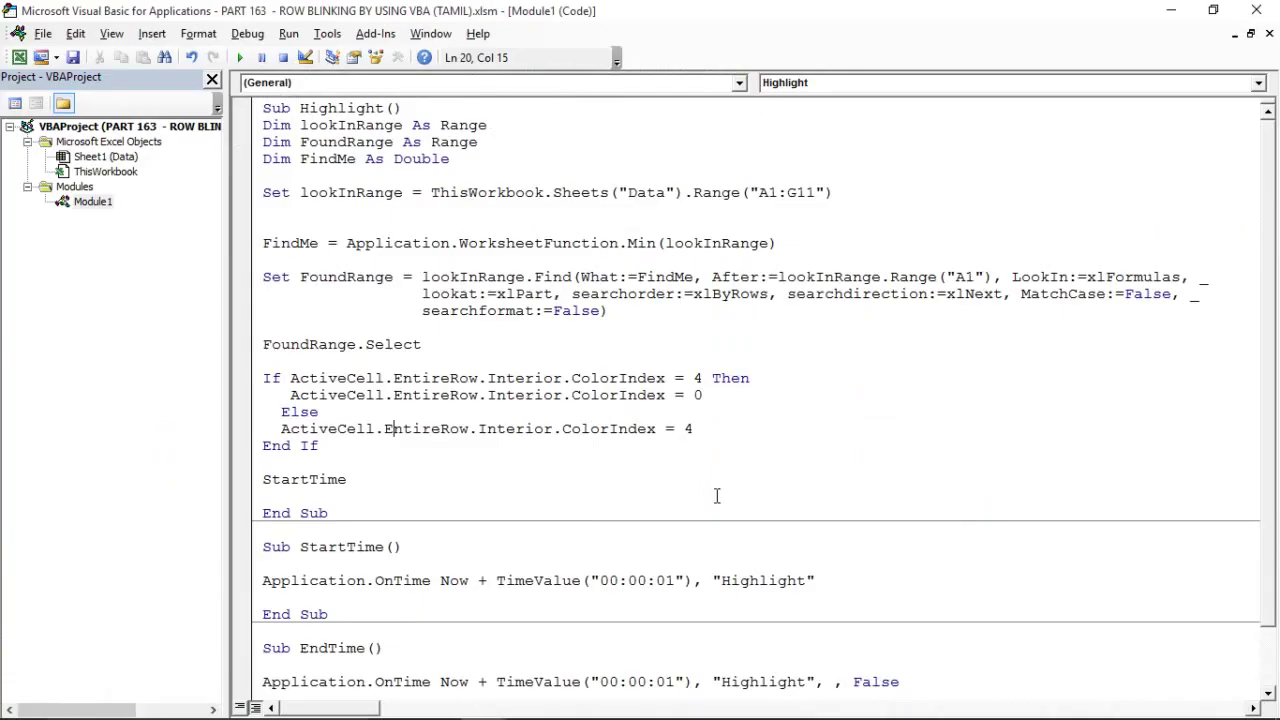
click(265, 378)
key(shift+Down)
key(shift+Down)
key(shift+Down)
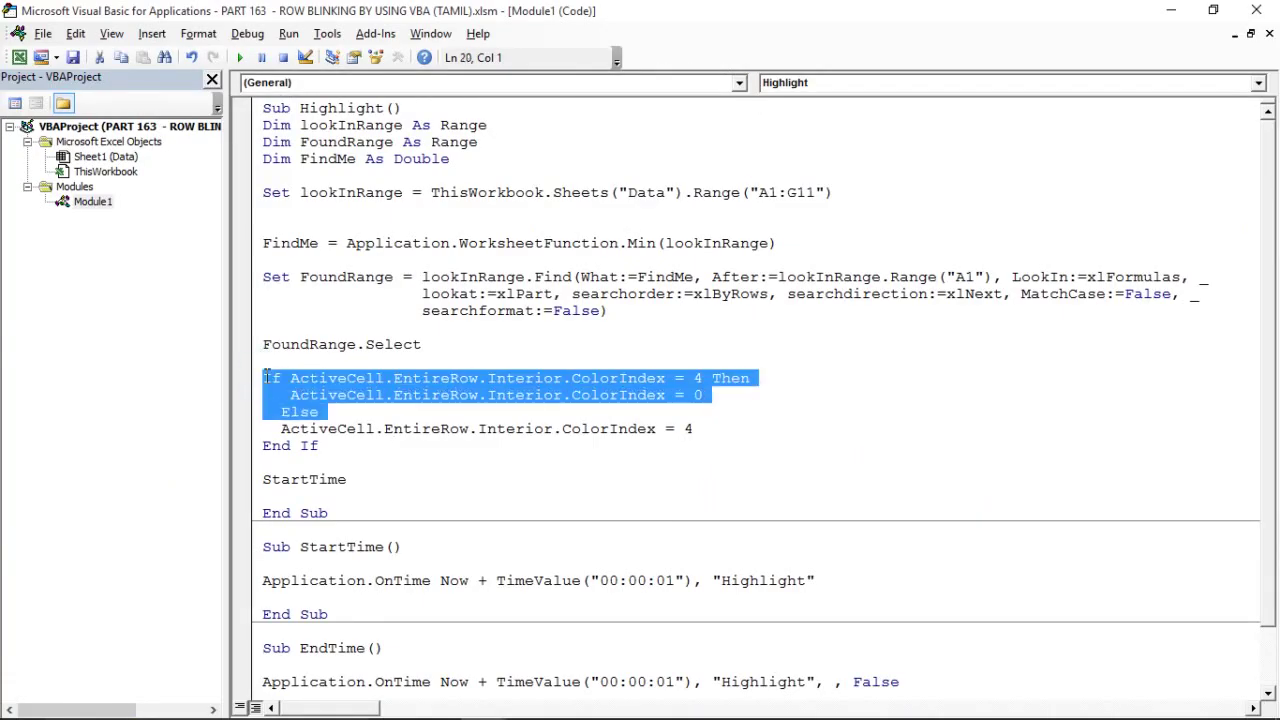
key(shift+Down)
key(shift+Down)
key(ctrl+c)
key(Right)
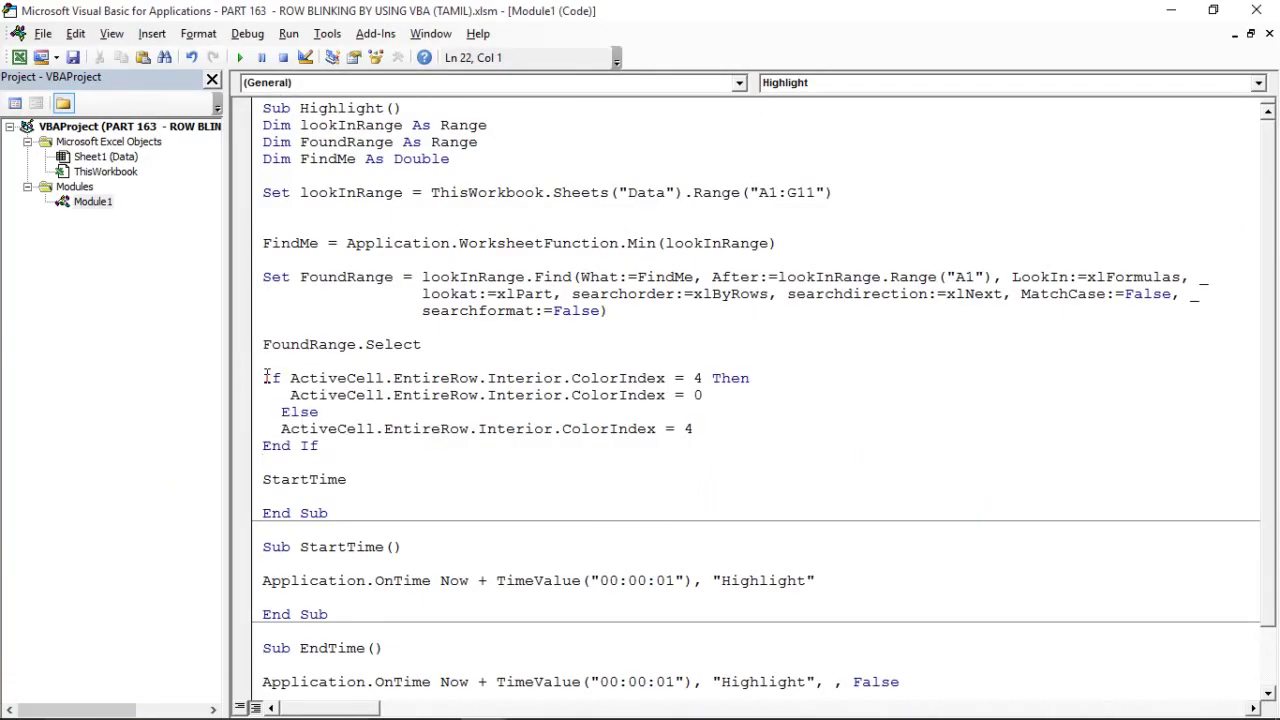
key(Return)
key(Return)
key(Return)
key(ctrl+v)
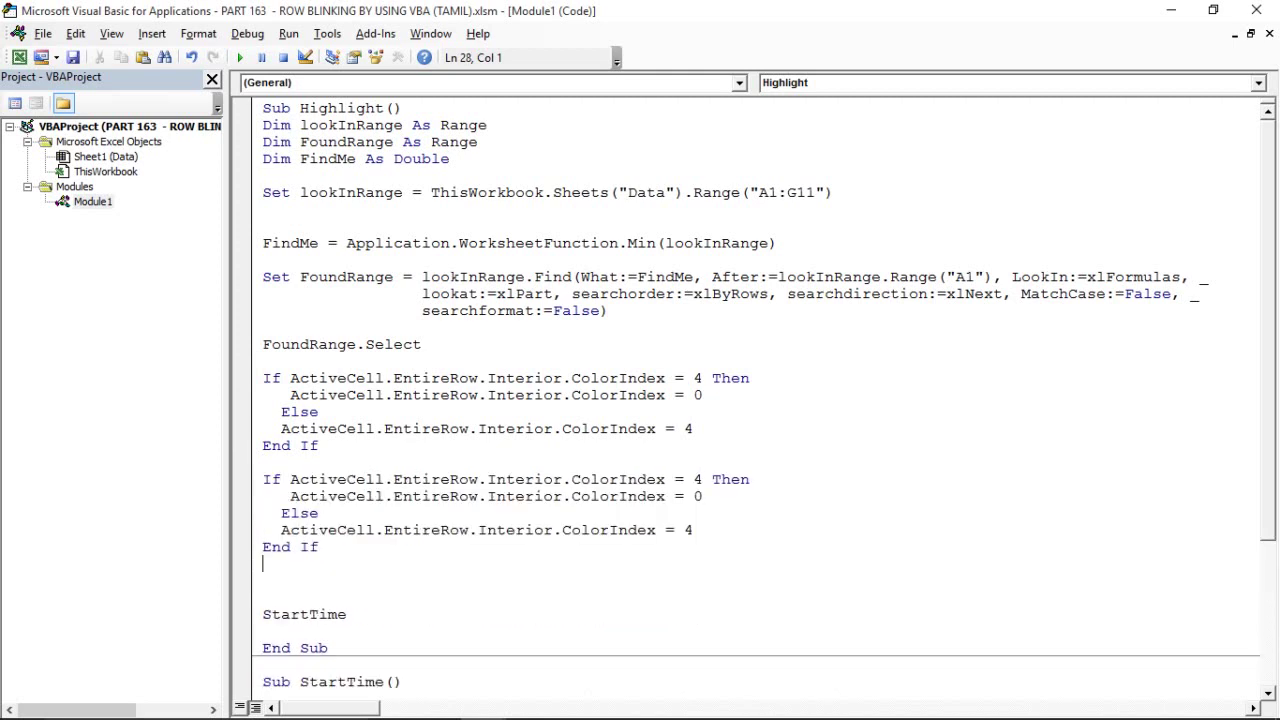
click(280, 584)
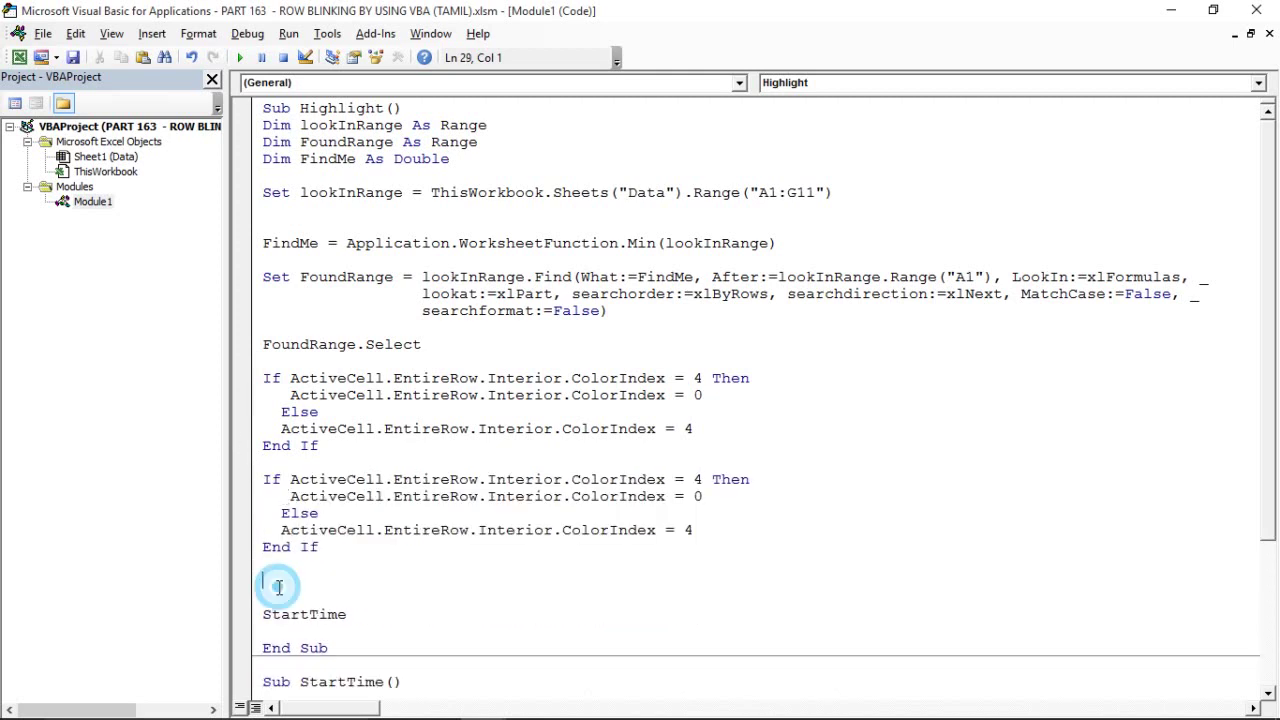
key(BackSpace)
key(BackSpace)
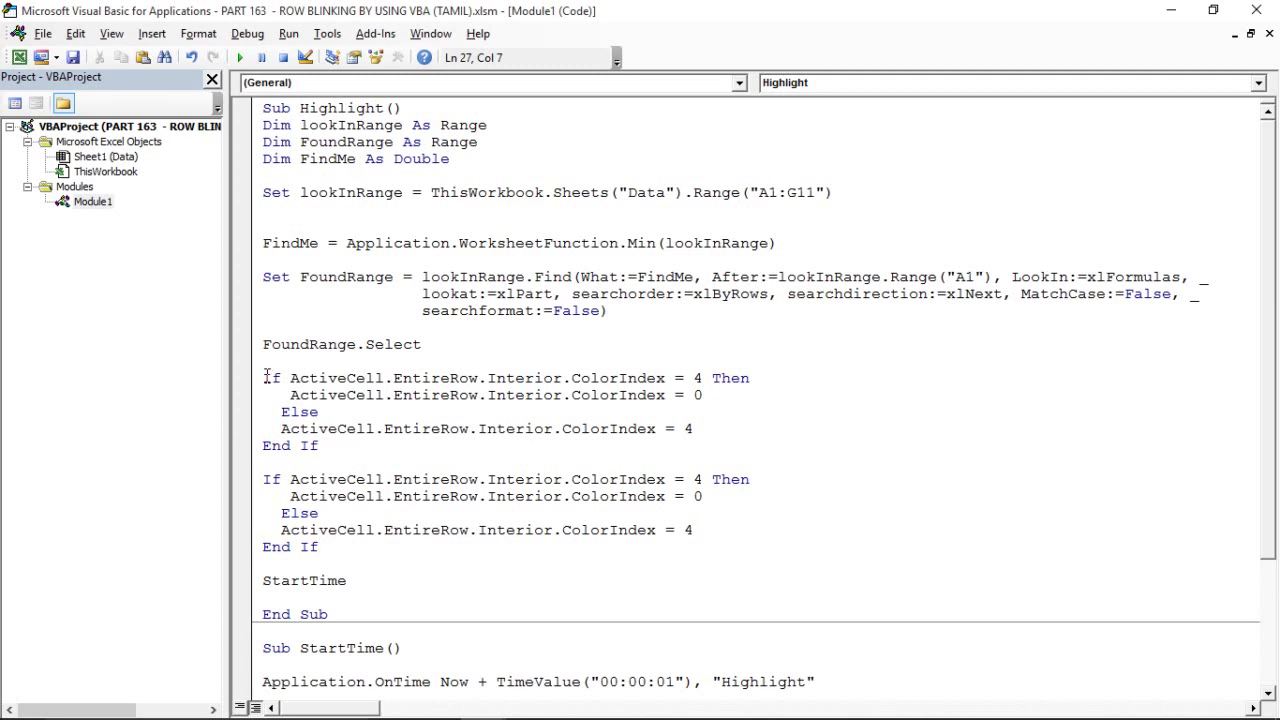
Comment out the first, row-colouring If block with Edit > Comment Block
drag(265, 377, 351, 448)
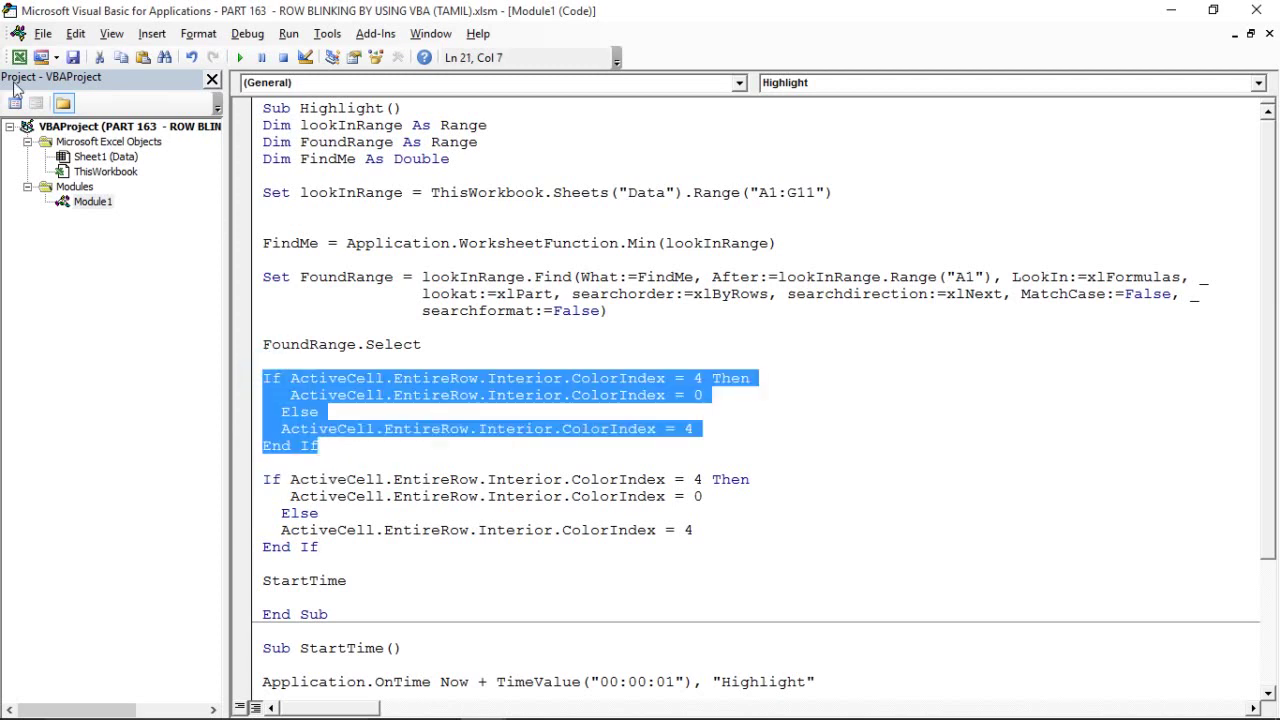
click(80, 33)
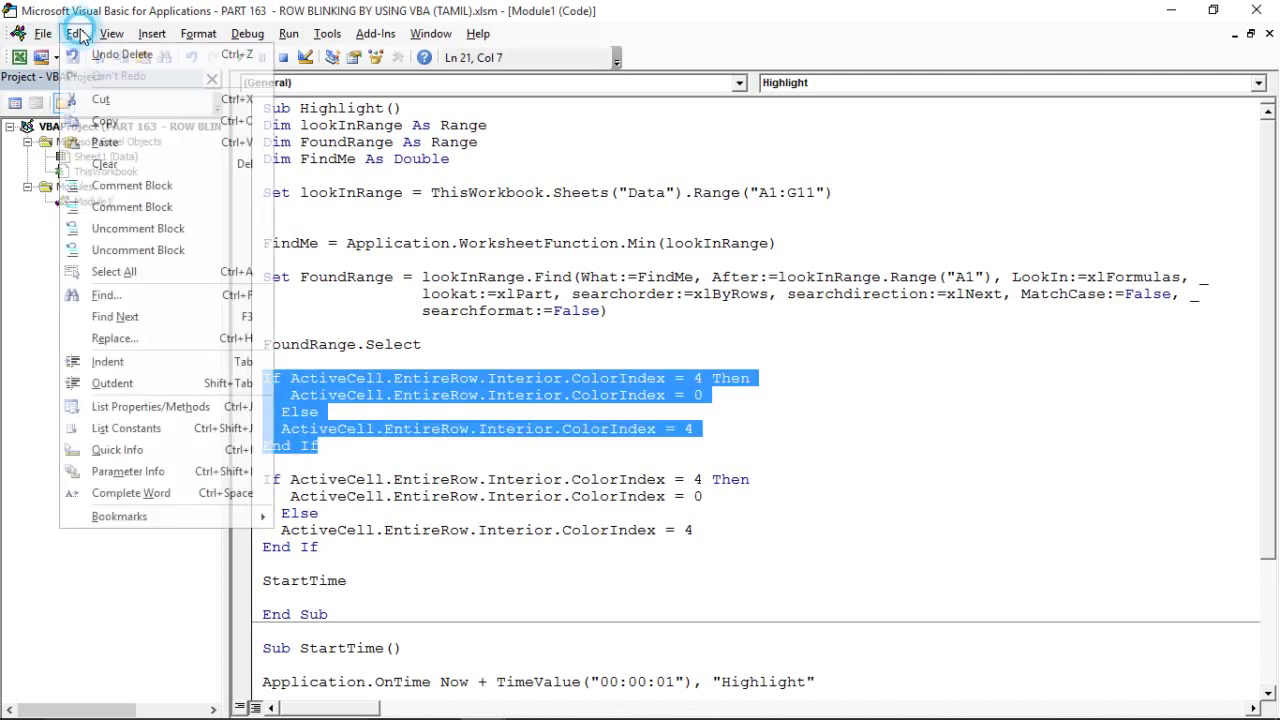
click(110, 187)
Replace EntireRow with EntireColumn on all three lines of the remaining If block
click(313, 458)
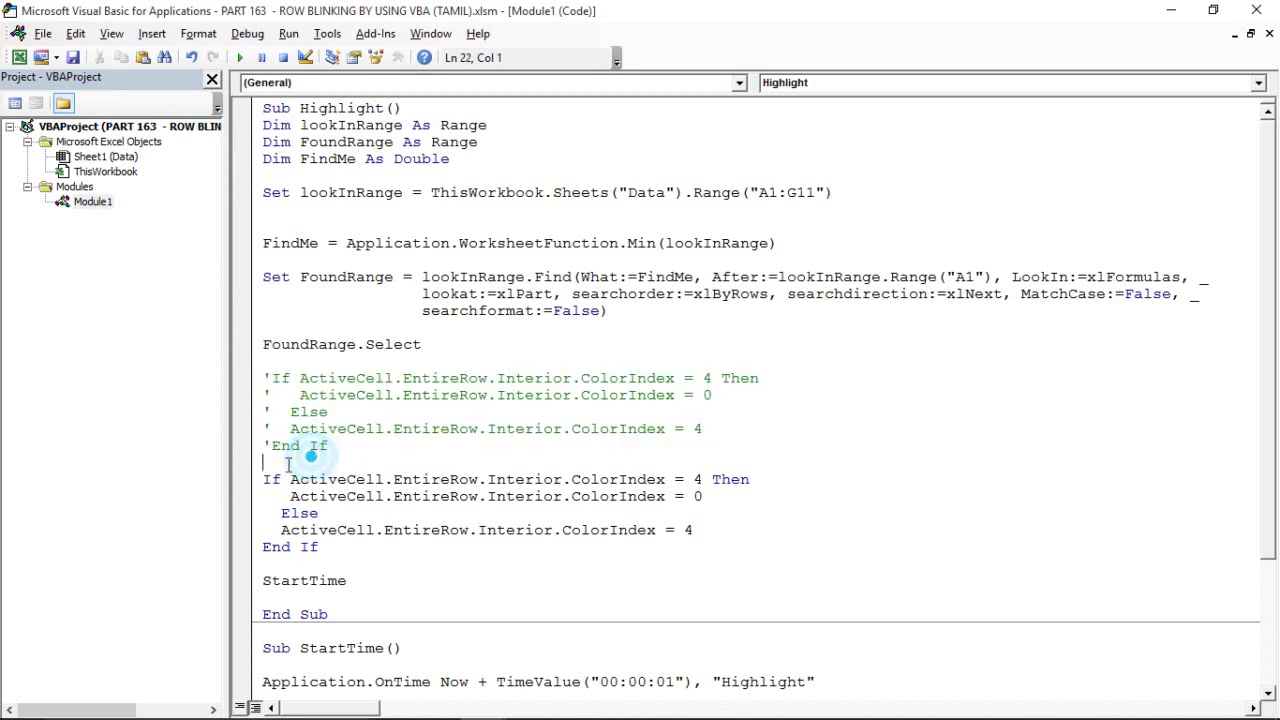
click(478, 480)
key(BackSpace)
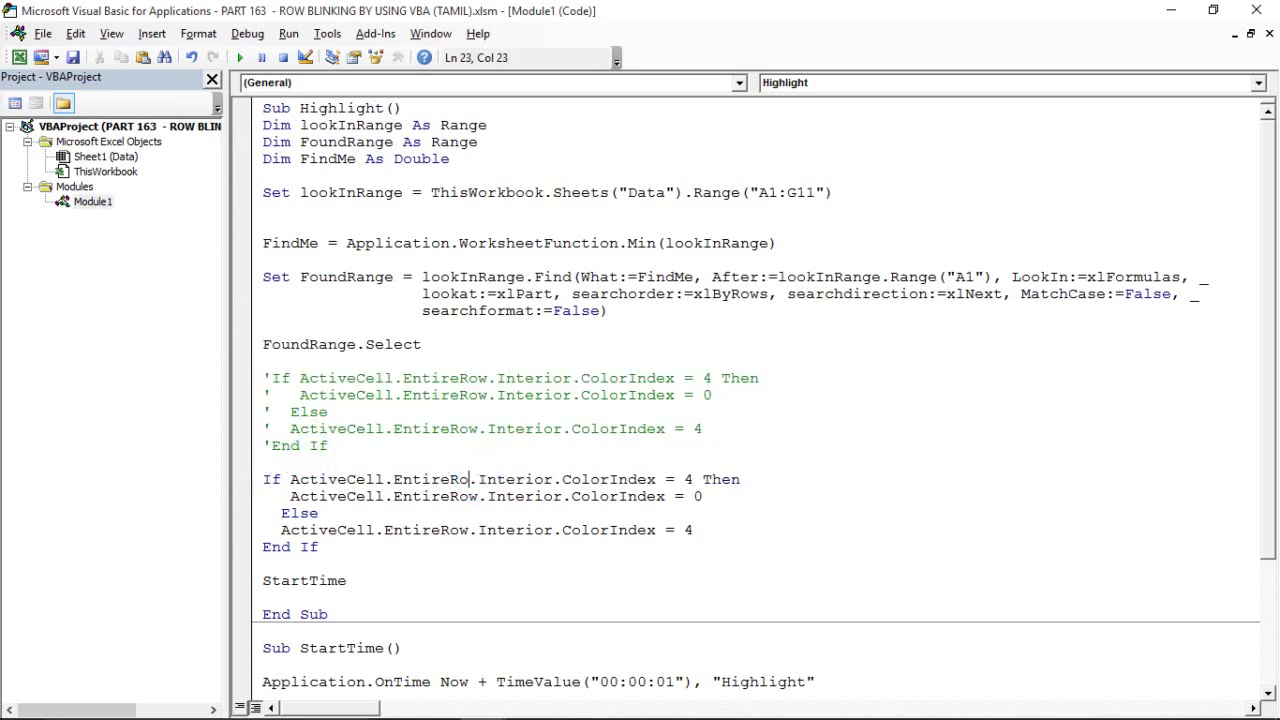
key(BackSpace)
key(BackSpace)
text(colu)
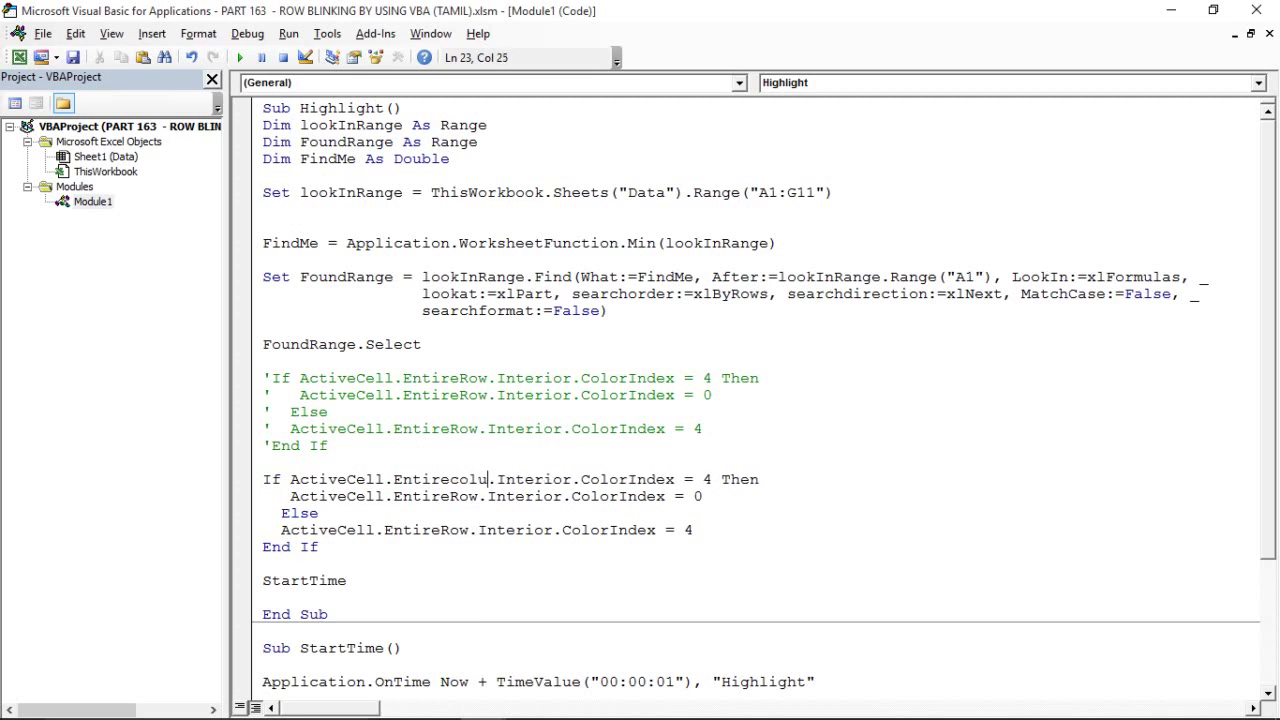
text(mn)
click(477, 496)
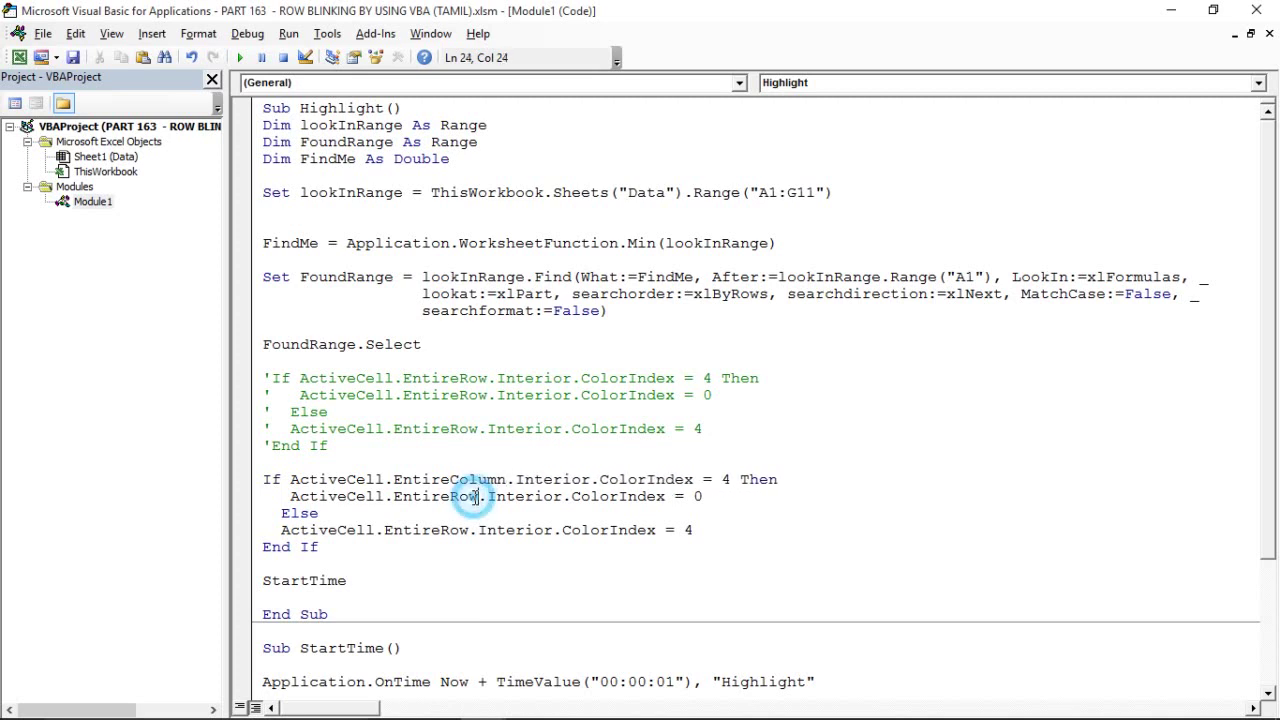
key(BackSpace)
key(BackSpace)
key(BackSpace)
text(co)
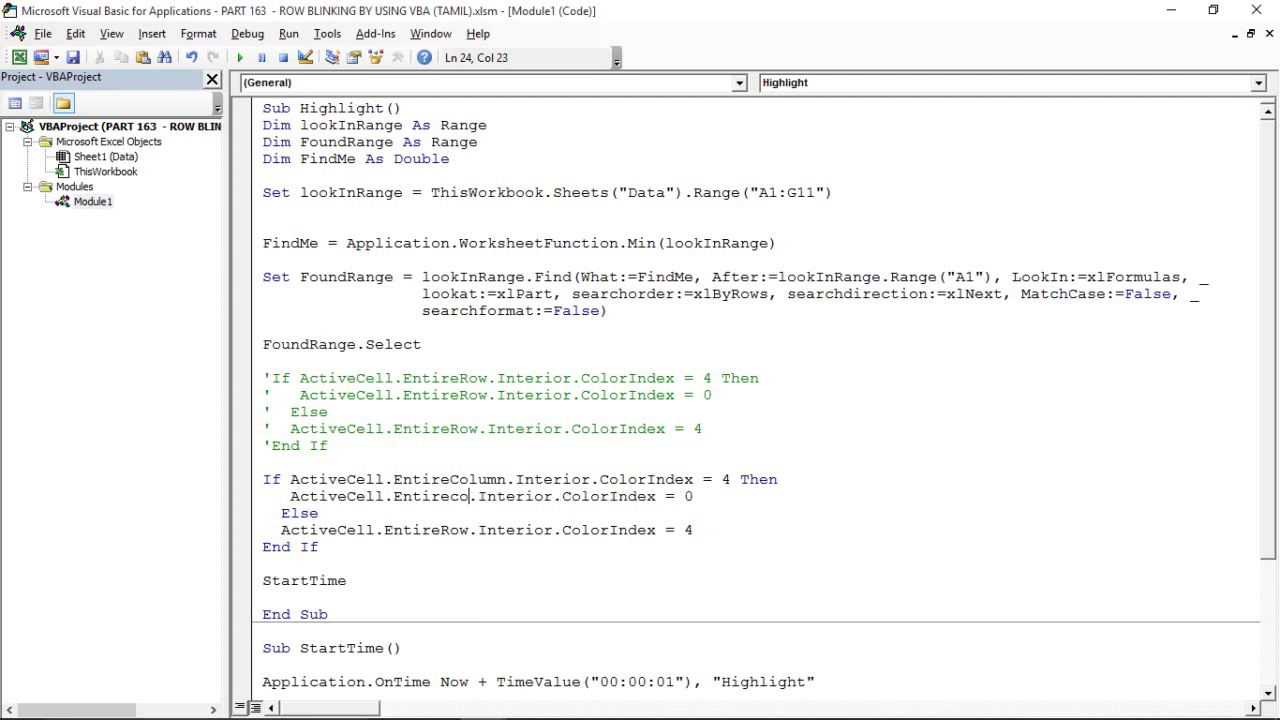
text(lumn)
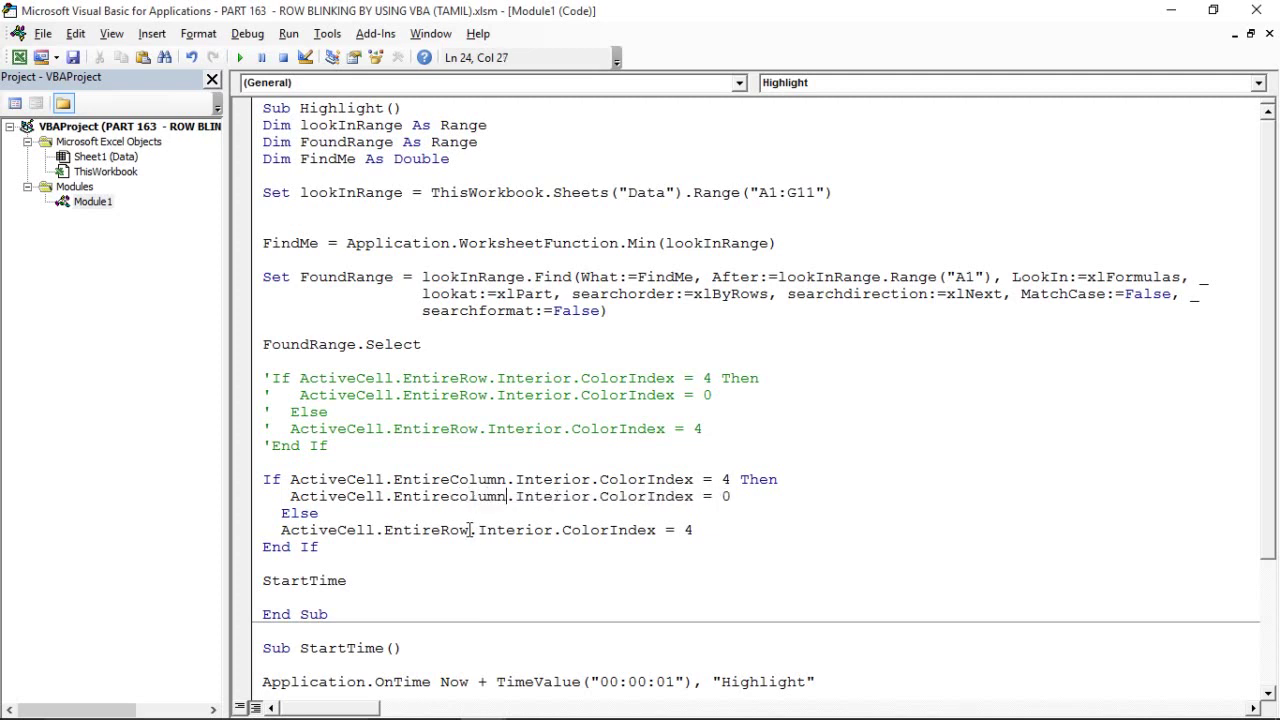
click(471, 530)
key(BackSpace)
key(BackSpace)
key(BackSpace)
text(Co)
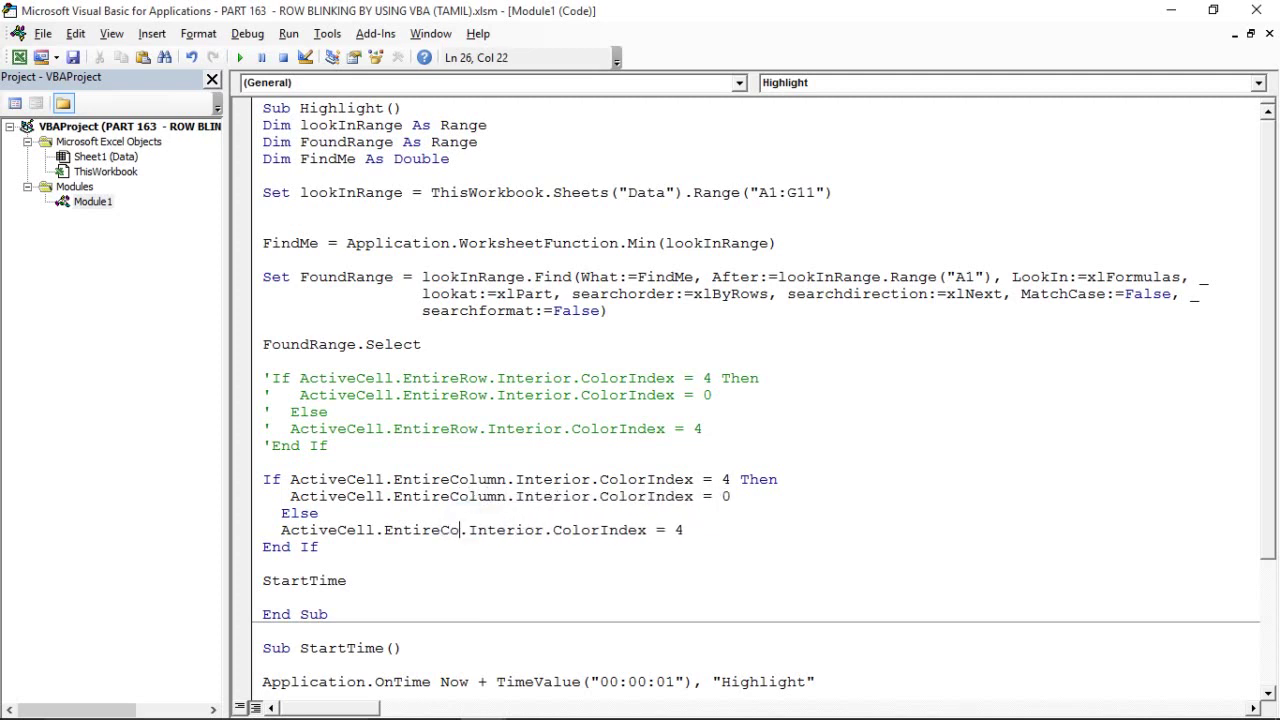
text(lumn)
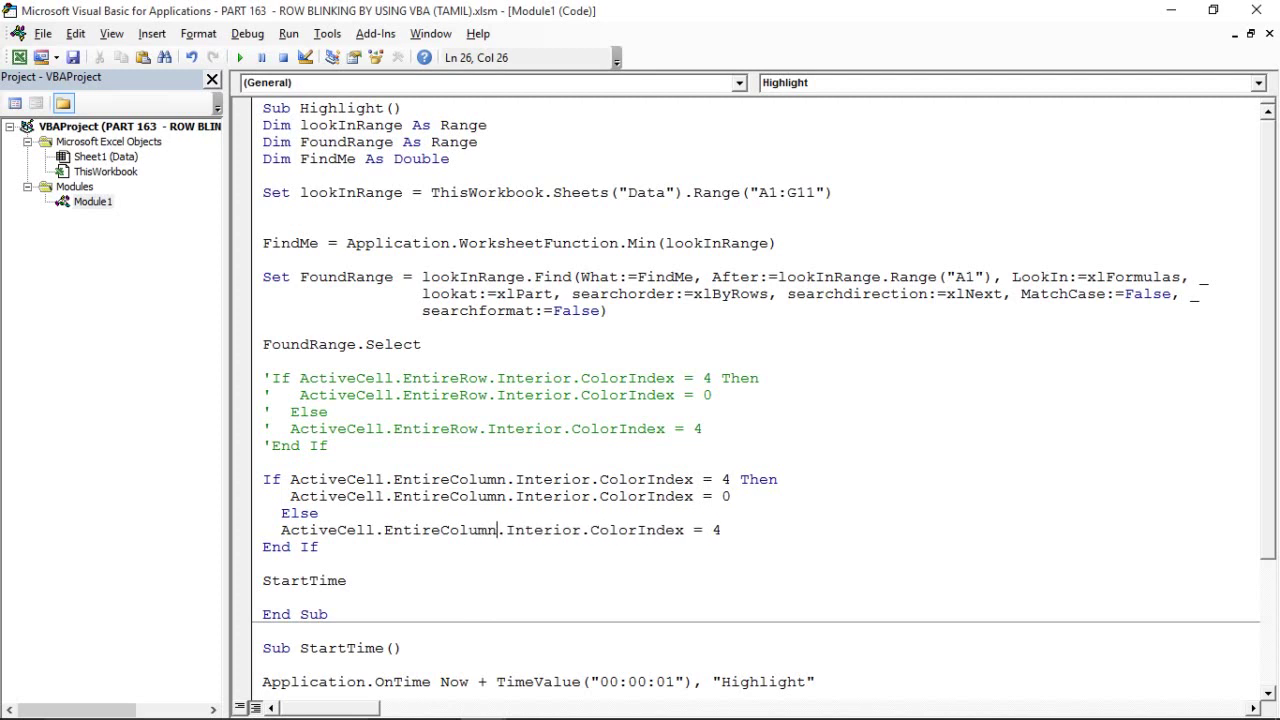
Move through the edited code down to StartTime's OnTime line
click(502, 559)
click(494, 562)
click(618, 549)
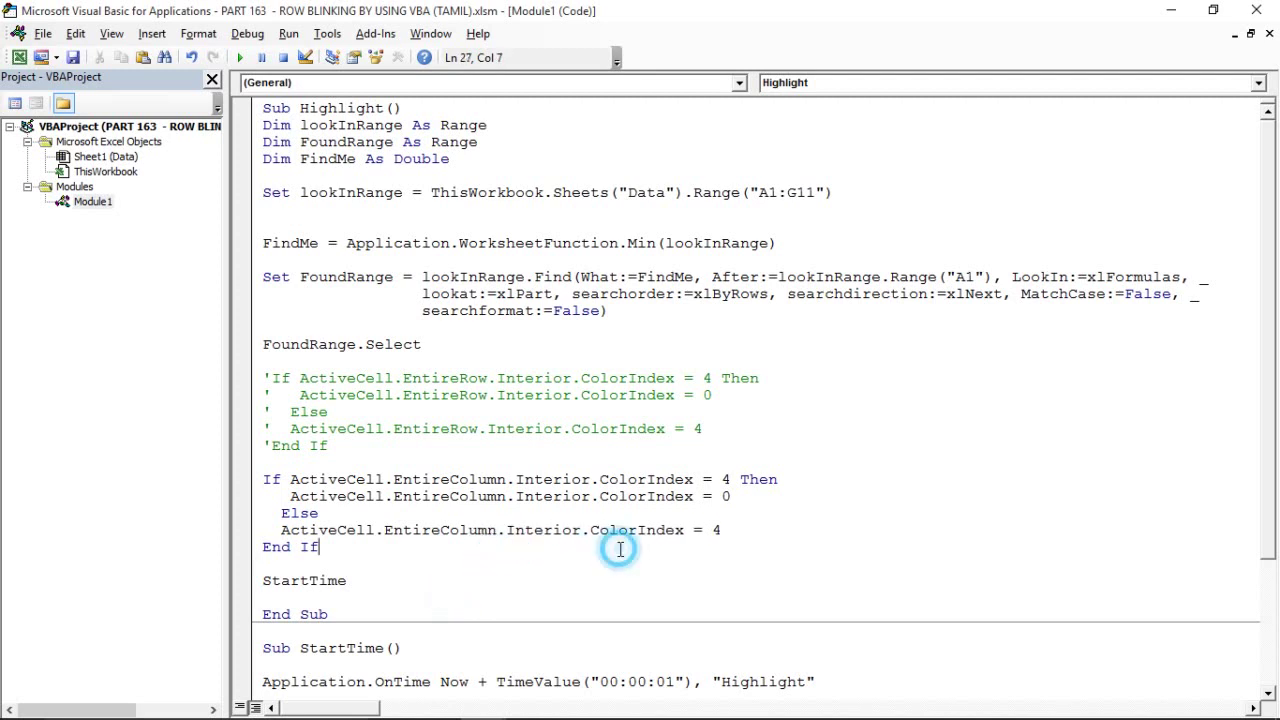
click(415, 526)
click(383, 675)
Back in Excel, run Start to blink column D green, then Stop it
key(alt+F11)
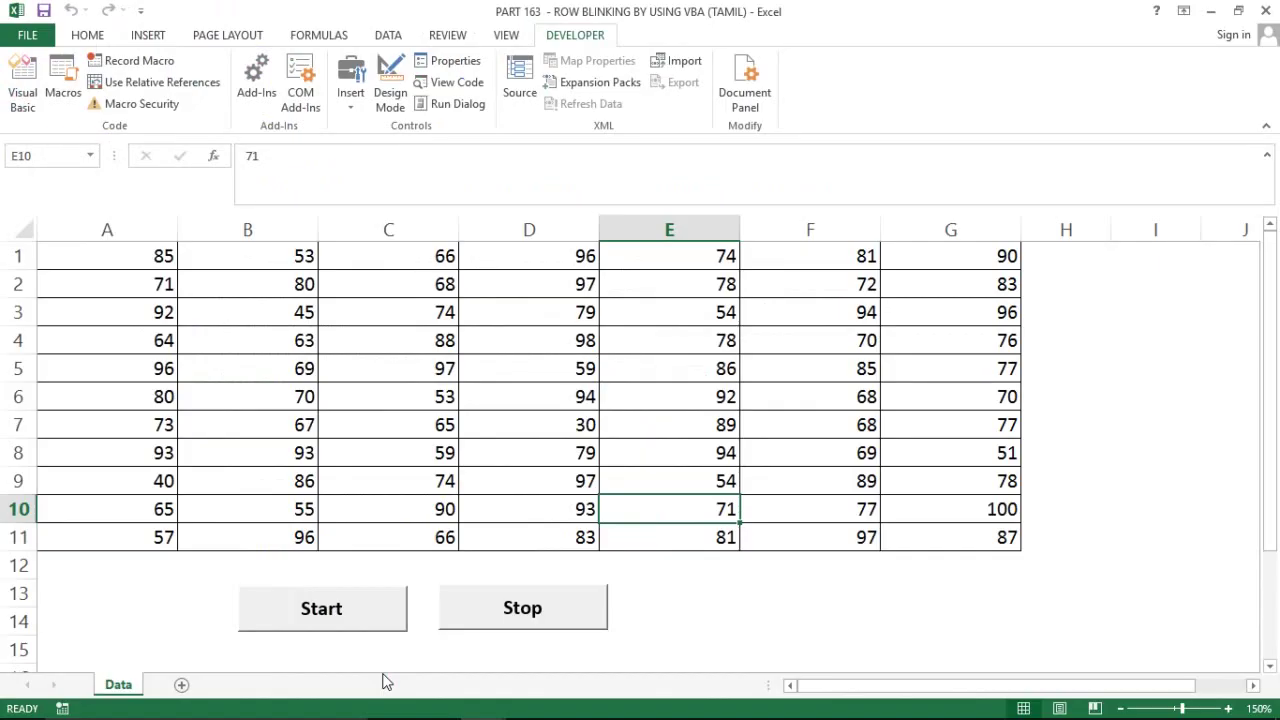
click(308, 621)
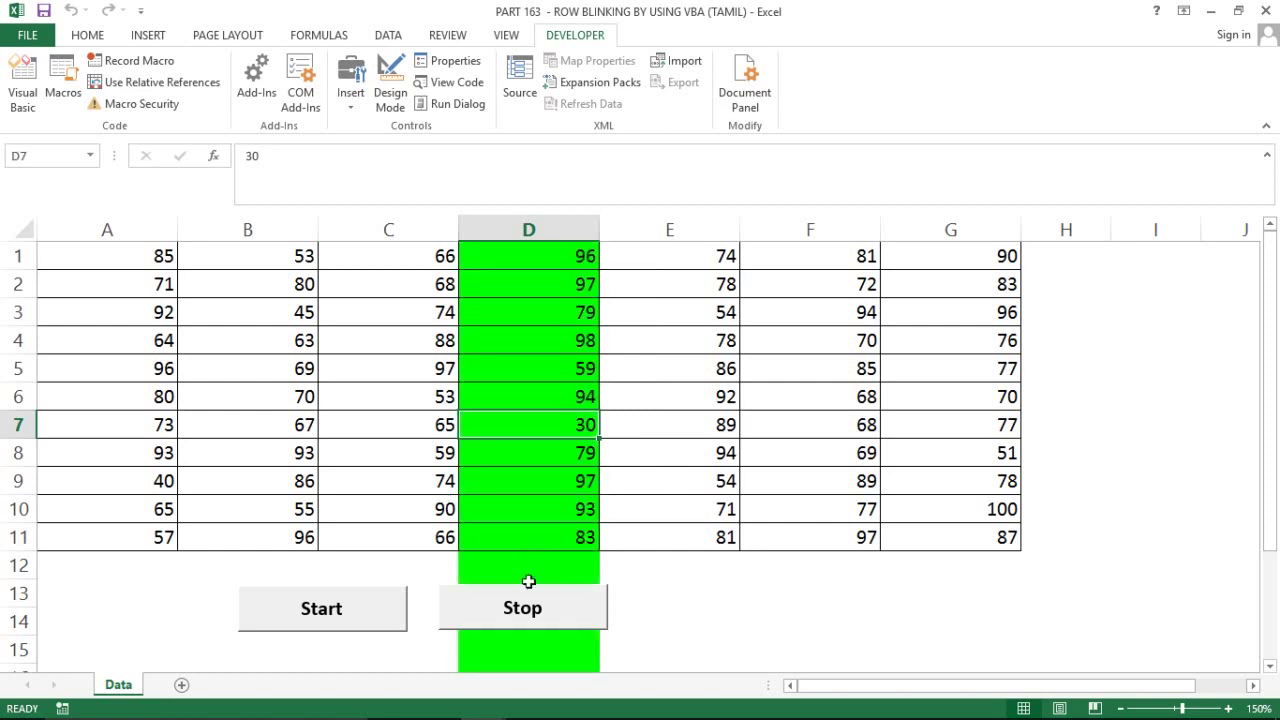
click(511, 614)
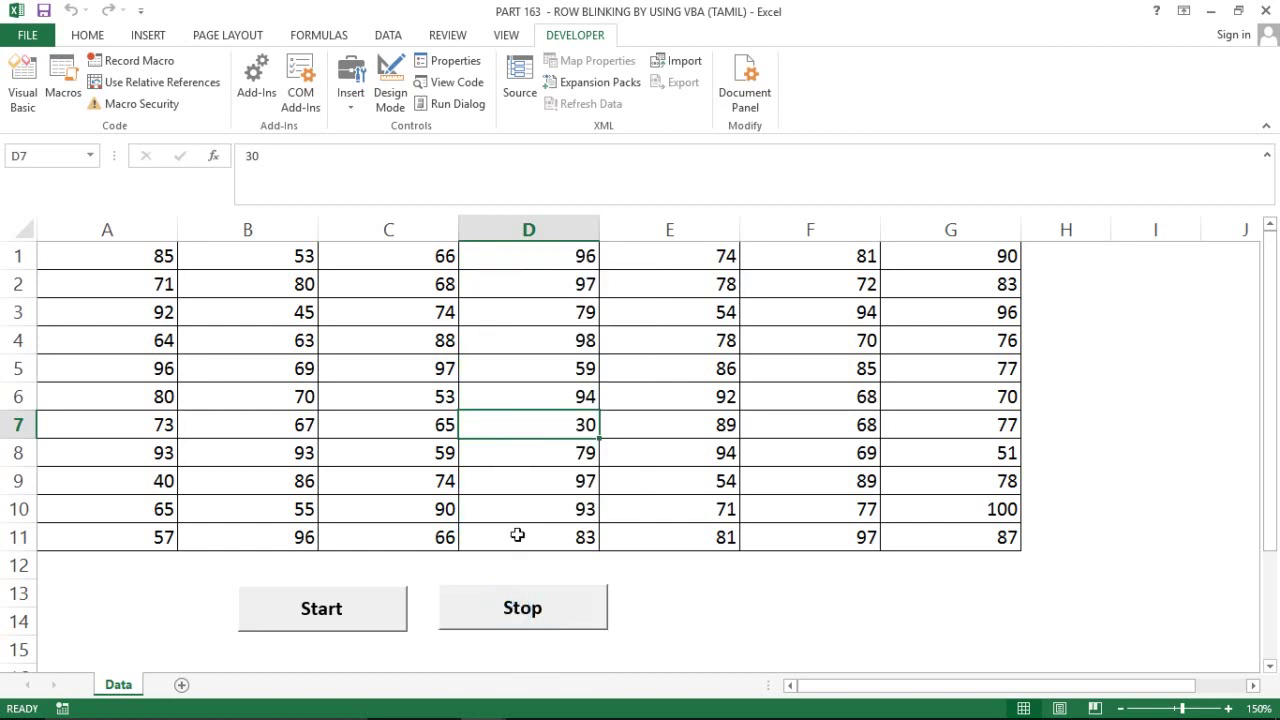
Set F2 to 20, blink and stop column F, then return to VBA
click(285, 310)
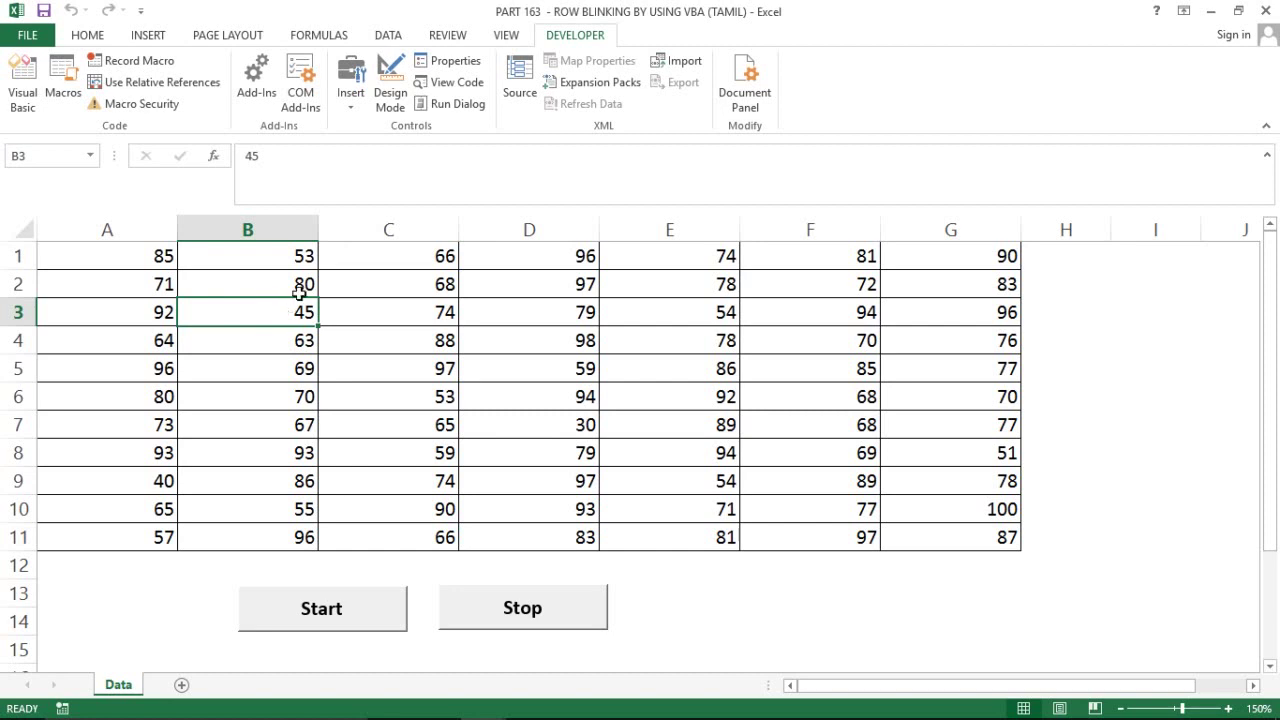
click(982, 287)
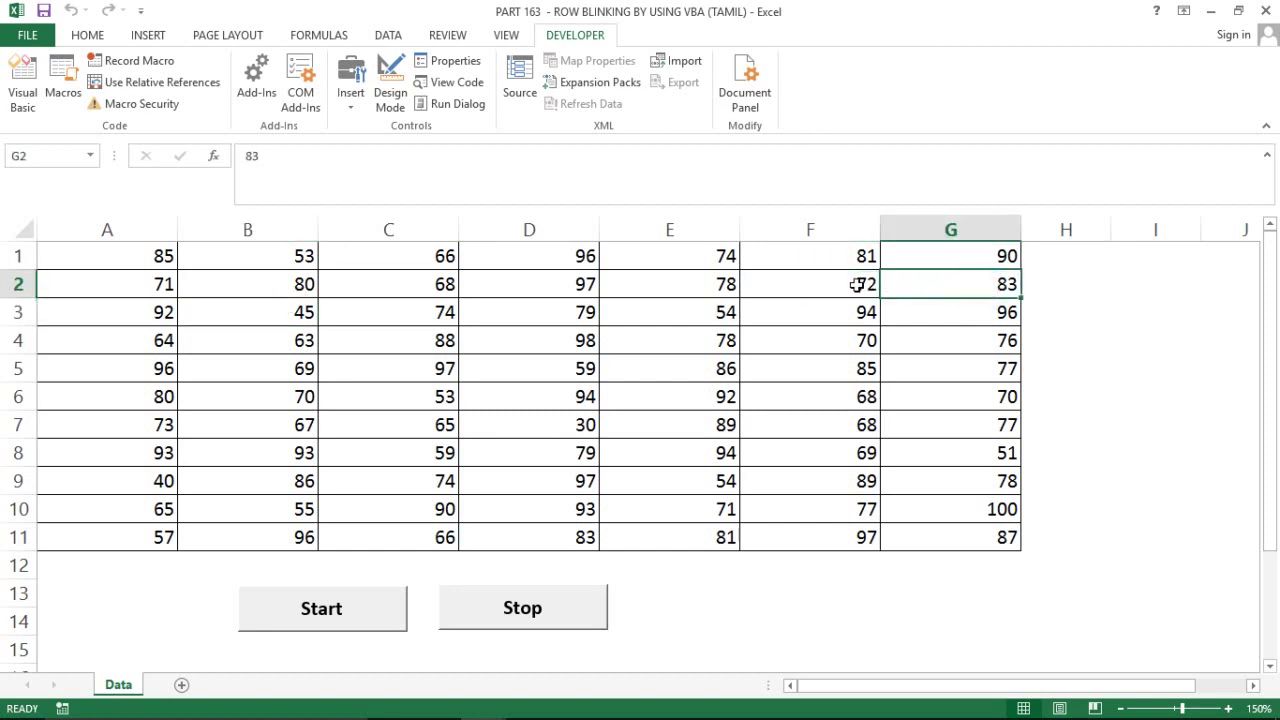
click(862, 284)
text(20)
key(Return)
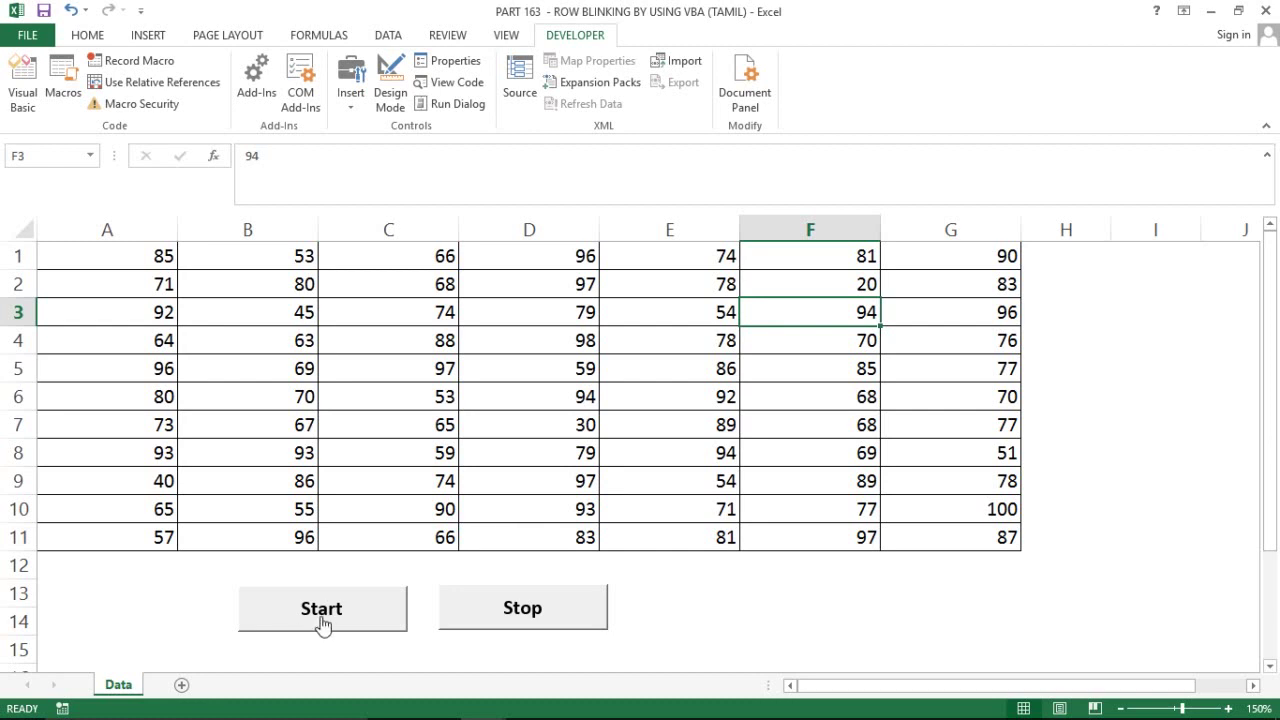
click(94, 592)
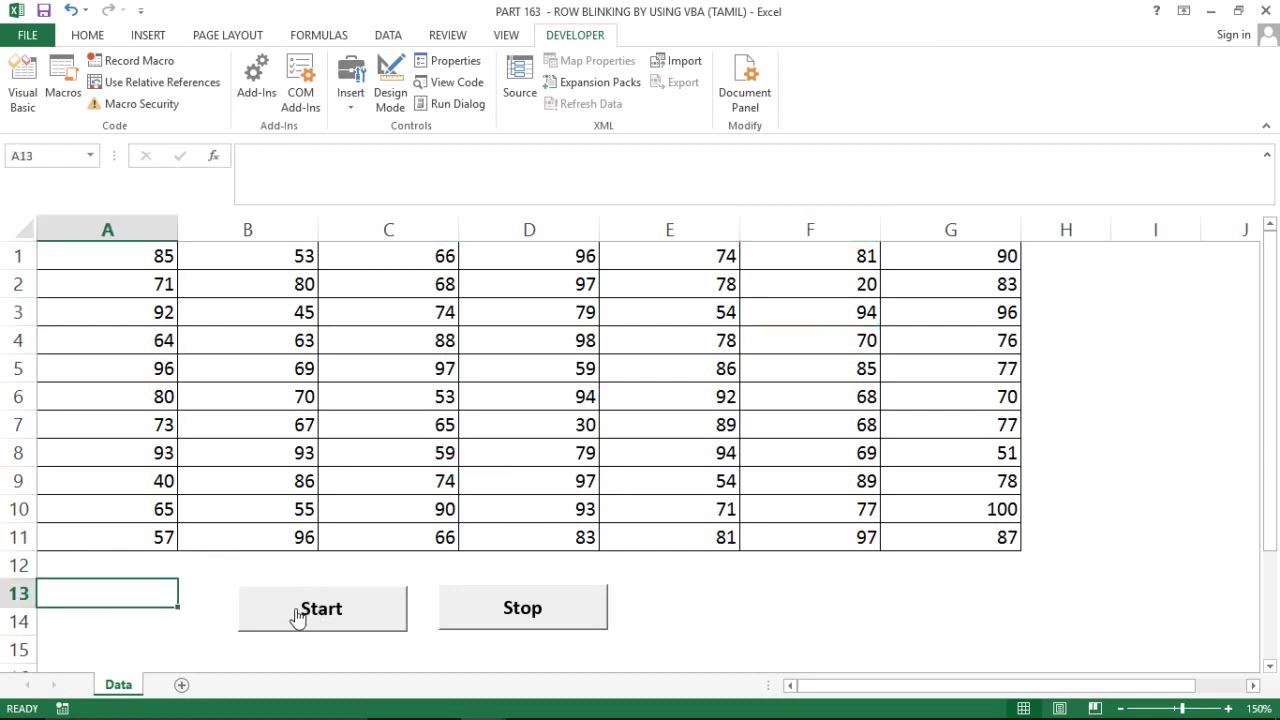
click(297, 617)
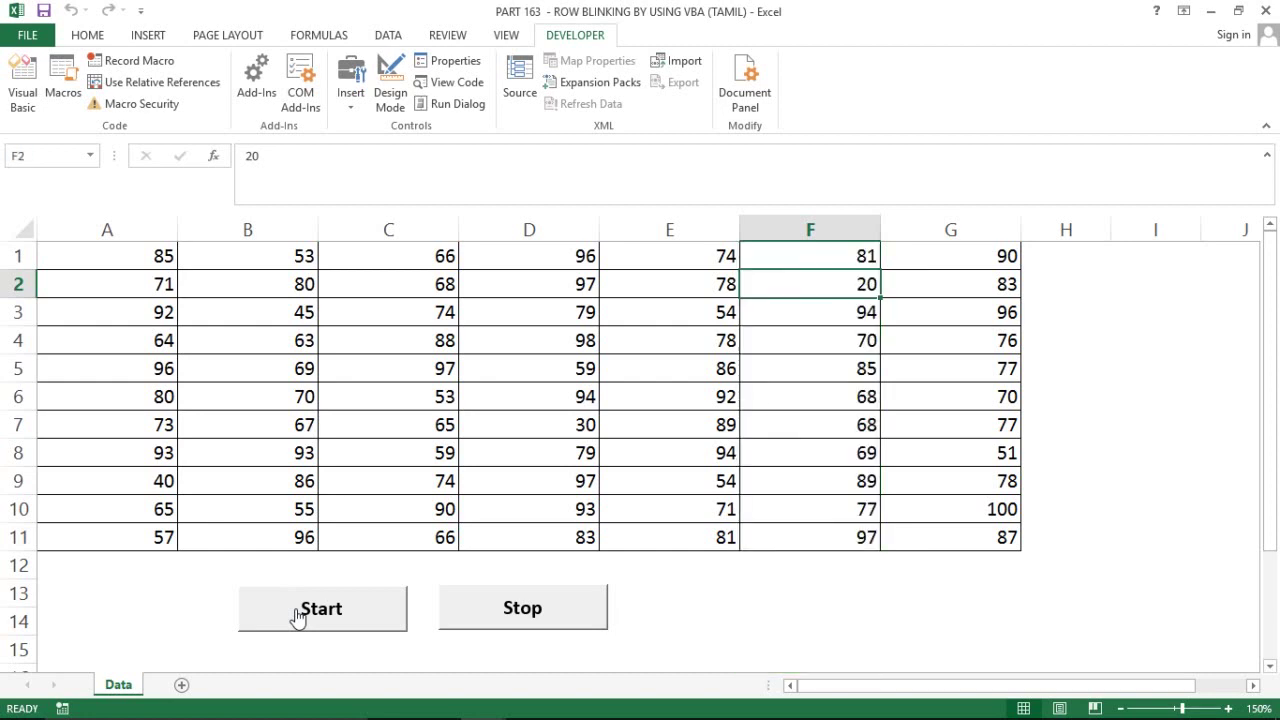
click(521, 610)
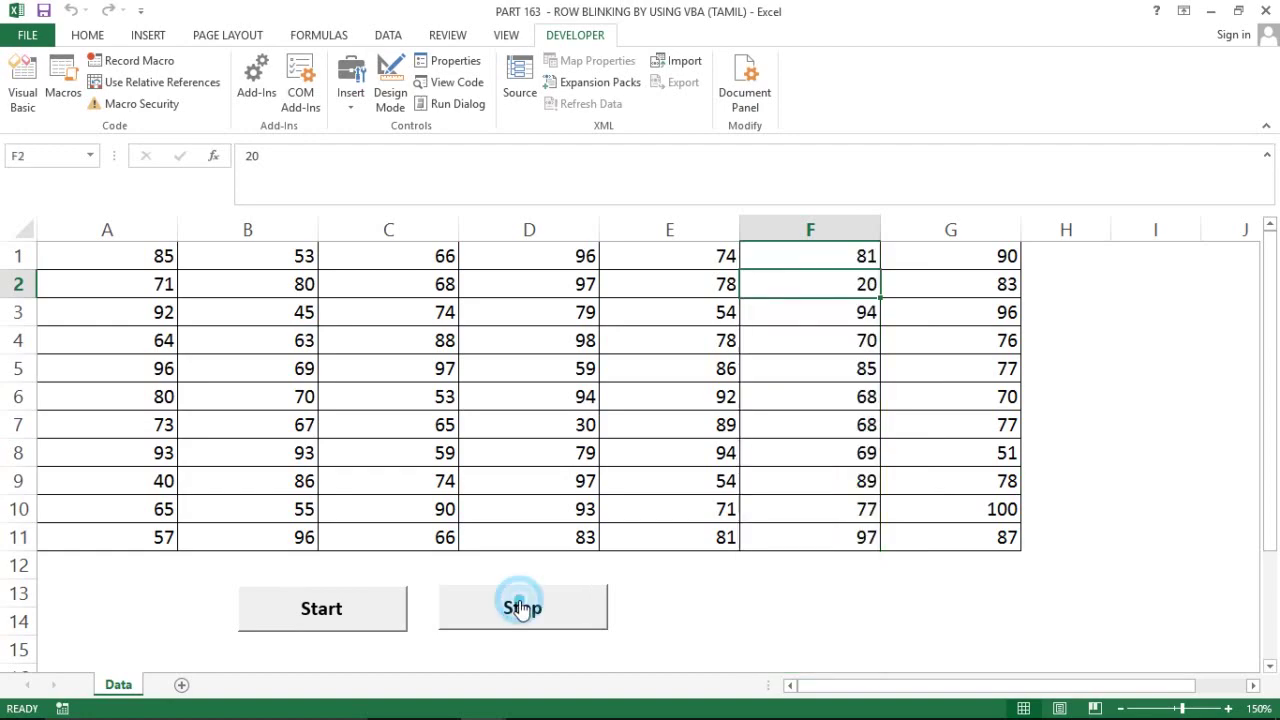
key(alt+F11)
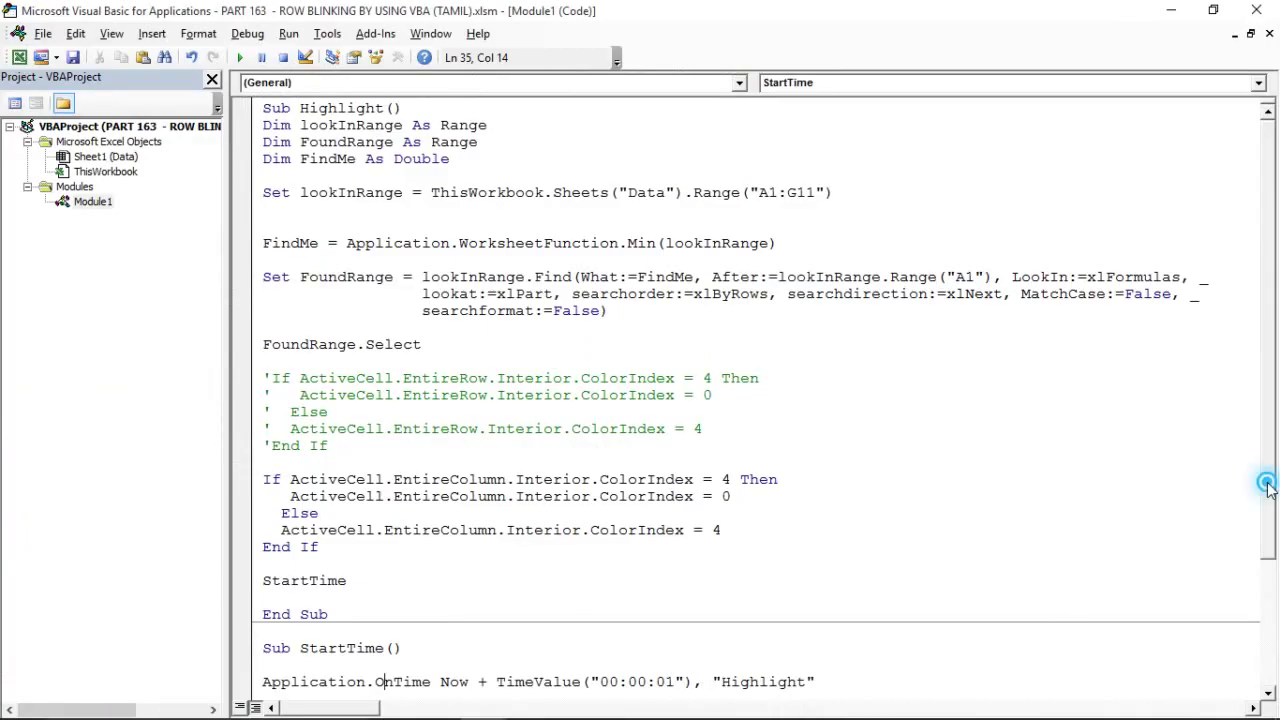
drag(1268, 480, 1268, 572)
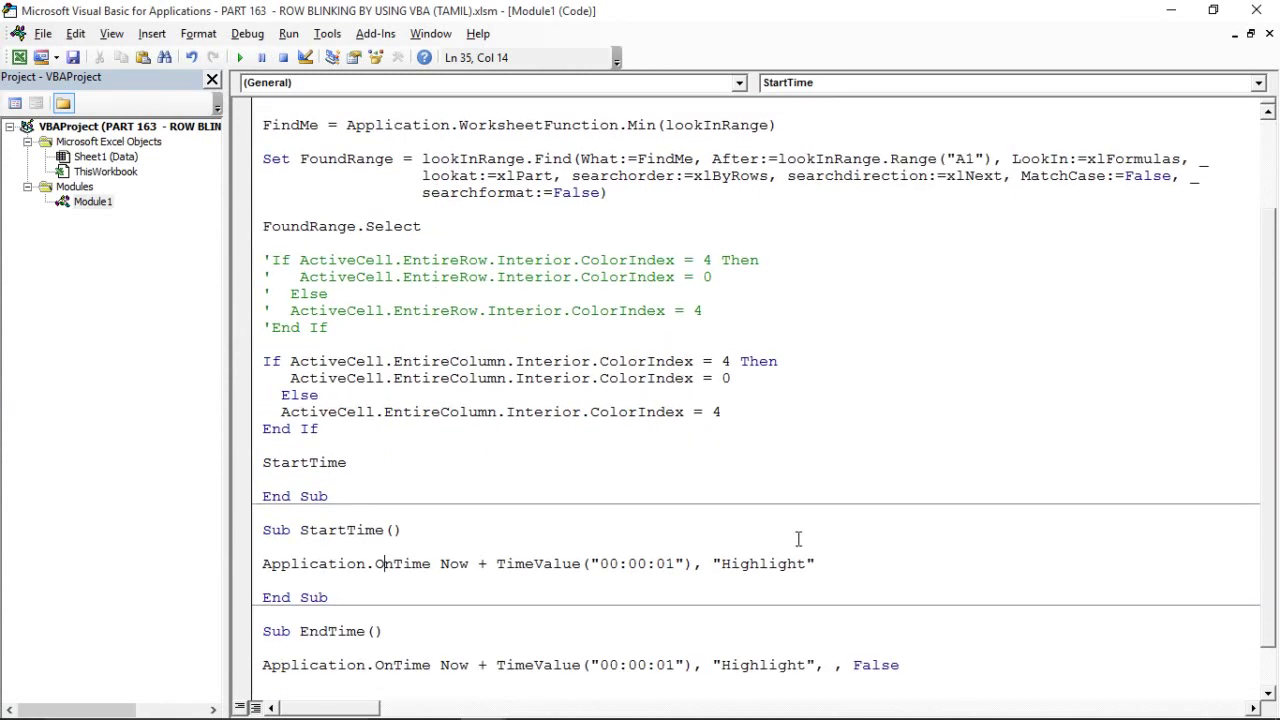
double_click(677, 563)
click(670, 630)
click(673, 660)
scroll(1257, 557, down, 1)
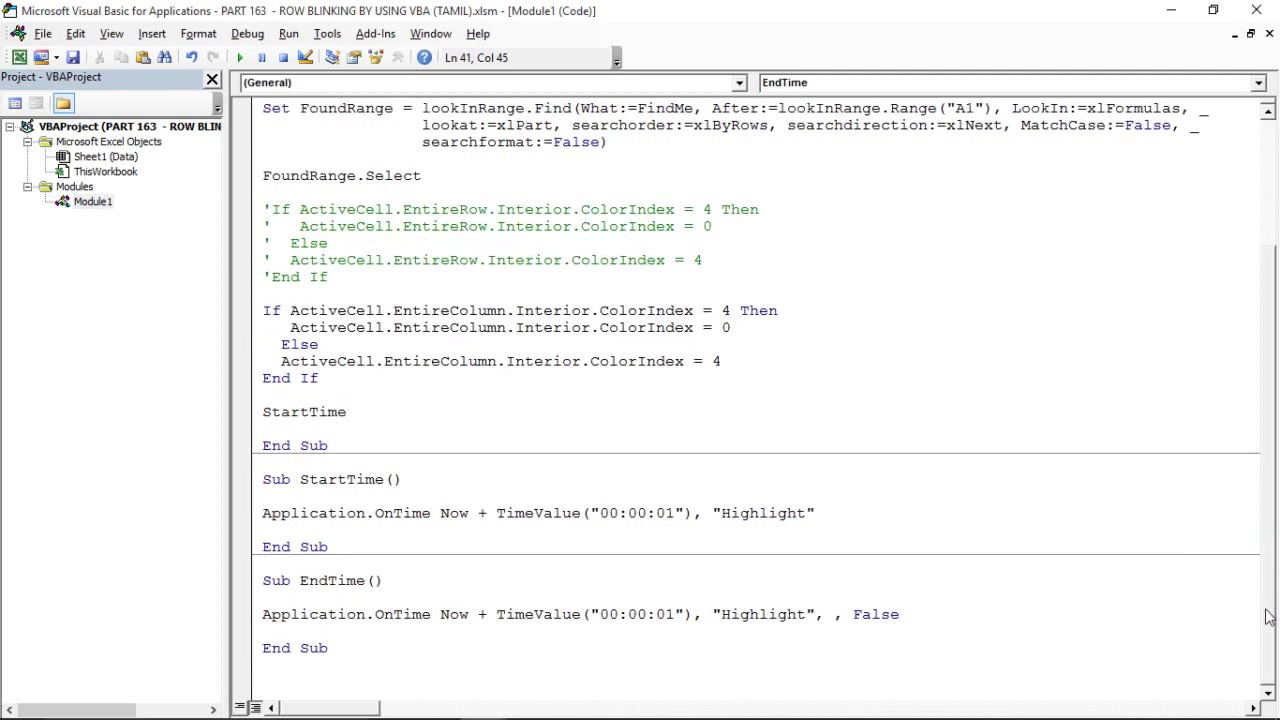
scroll(1266, 600, up, 1)
scroll(1265, 550, up, 2)
scroll(1265, 450, up, 1)
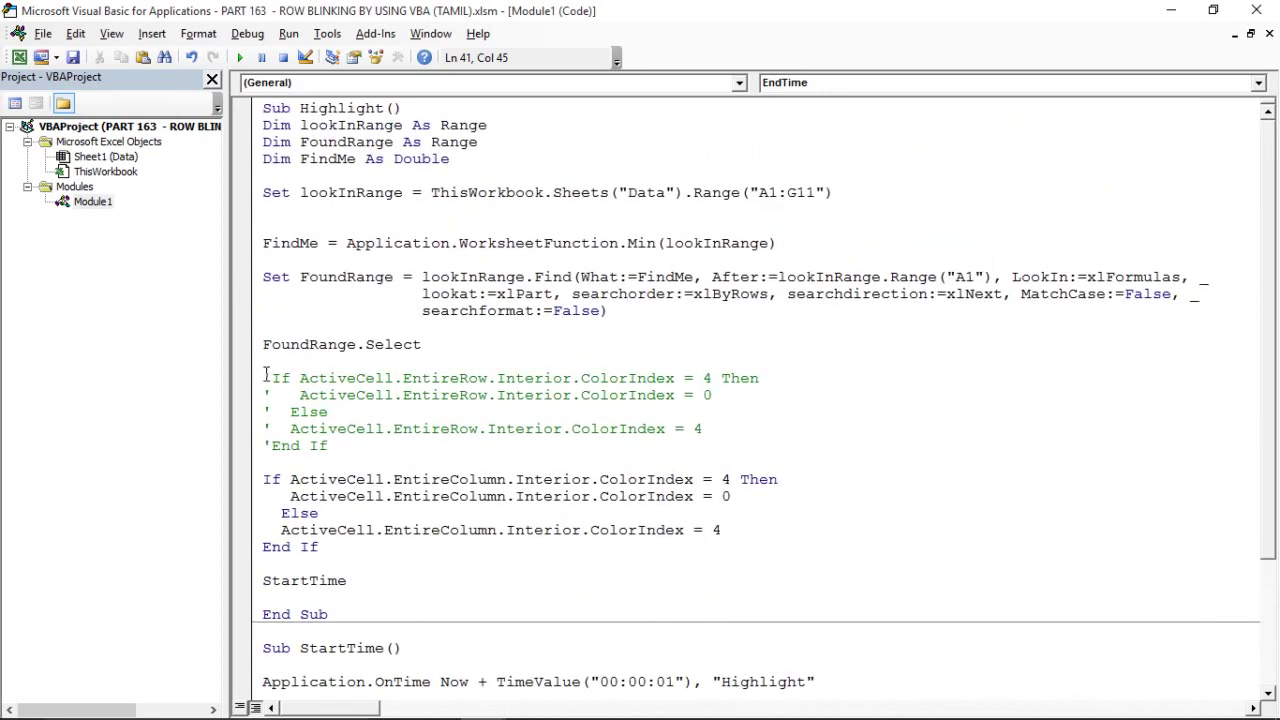
mouse_move(263, 378)
mouse_down()
mouse_move(277, 431)
mouse_move(338, 445)
mouse_up()
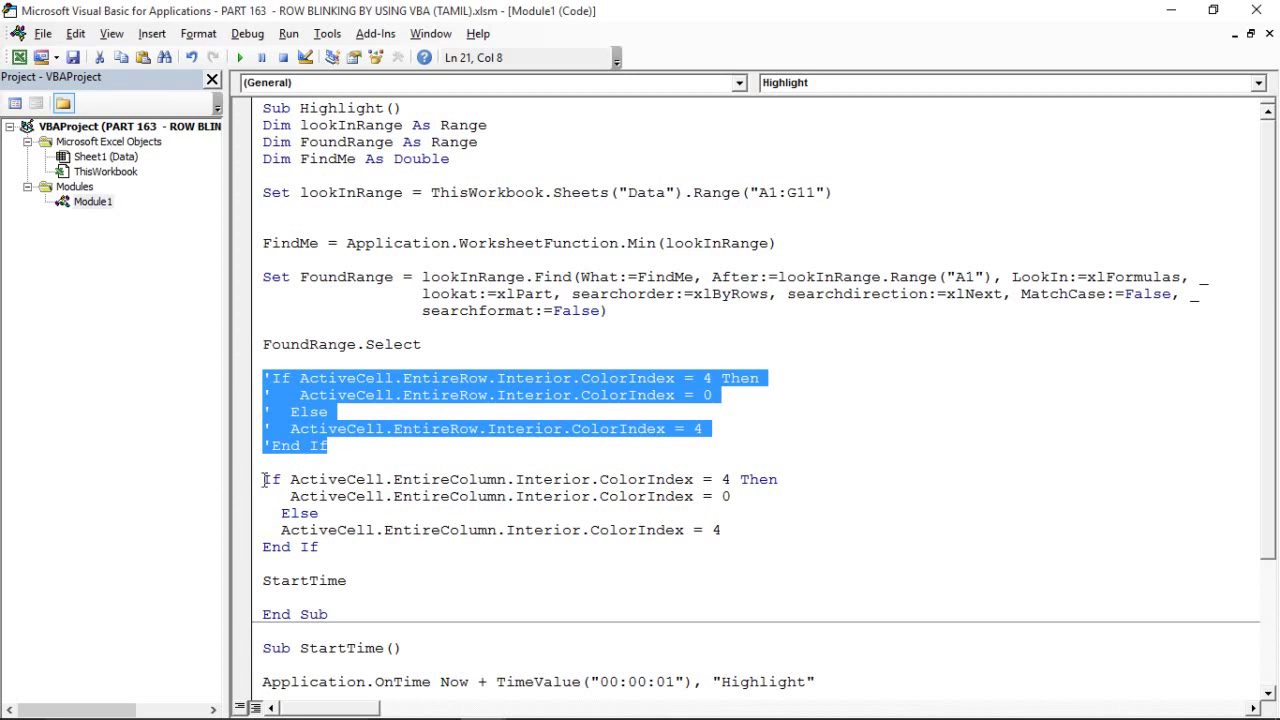
drag(263, 480, 318, 547)
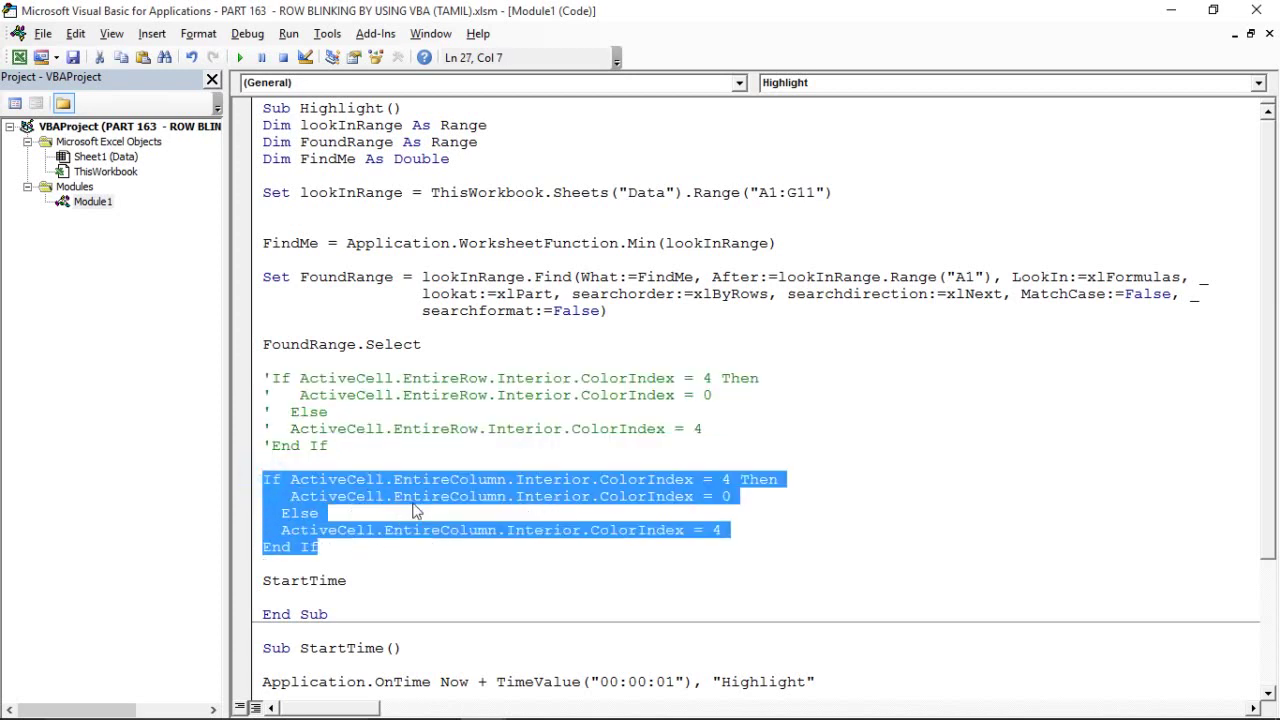
double_click(425, 480)
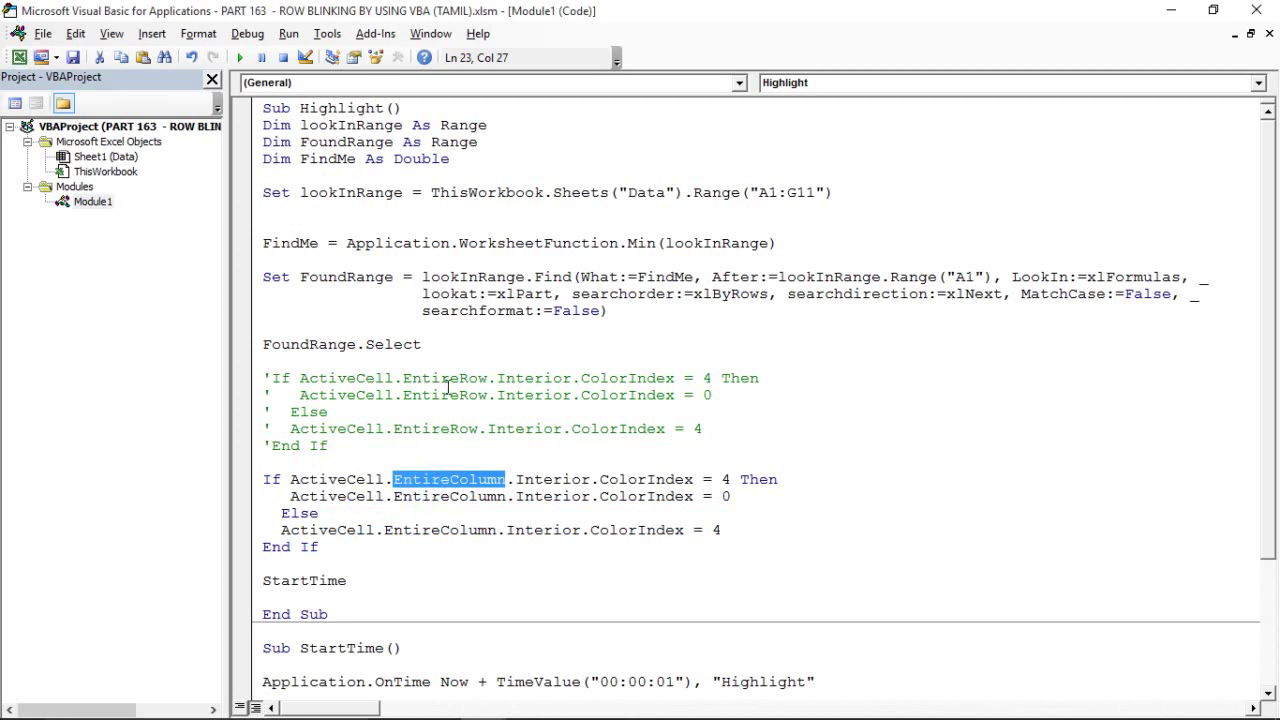
double_click(446, 387)
click(450, 447)
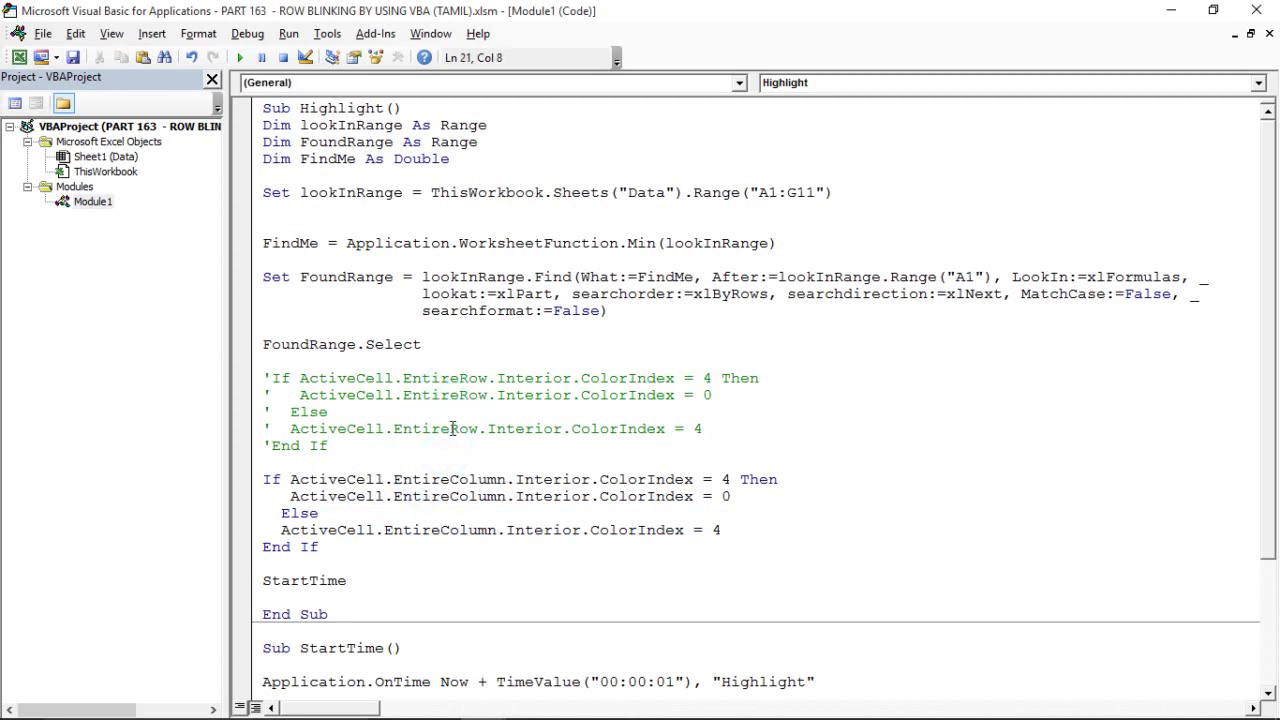
key(ctrl+Home)
click(499, 458)
click(418, 344)
click(412, 338)
click(410, 338)
click(538, 340)
mouse_move(1268, 262)
mouse_down()
mouse_move(1278, 397)
mouse_move(1278, 235)
mouse_up()
click(752, 396)
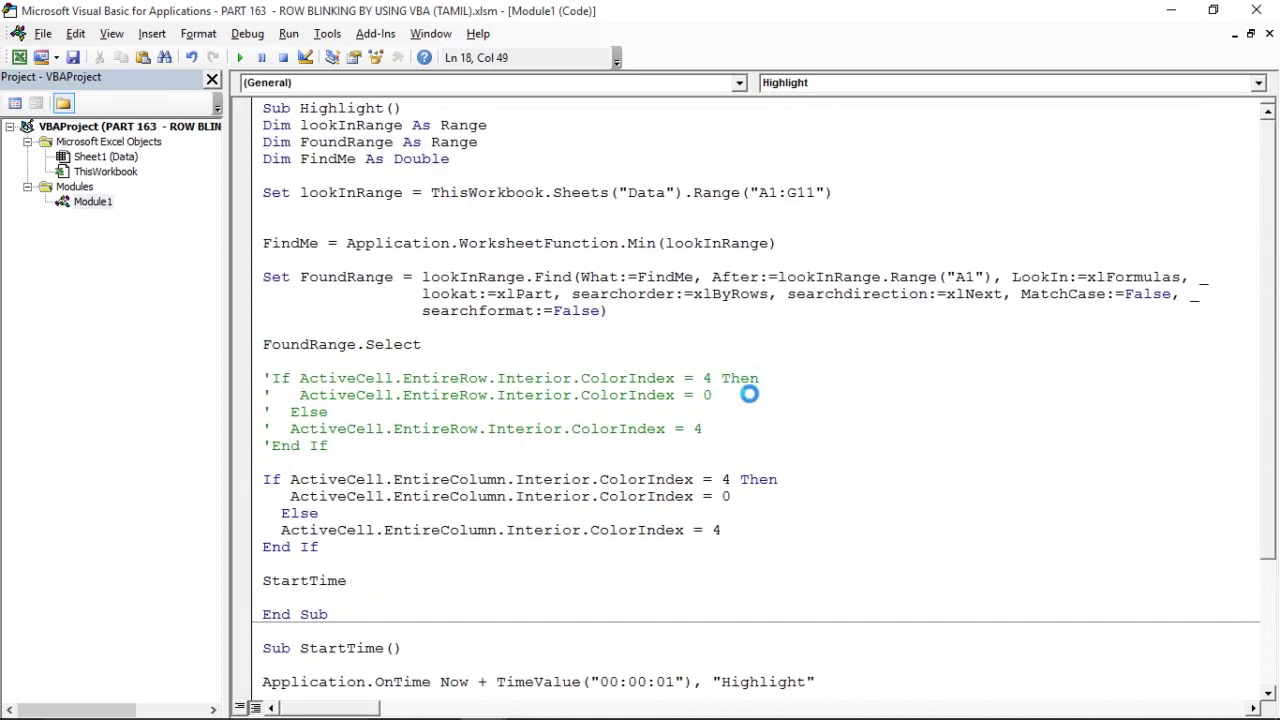